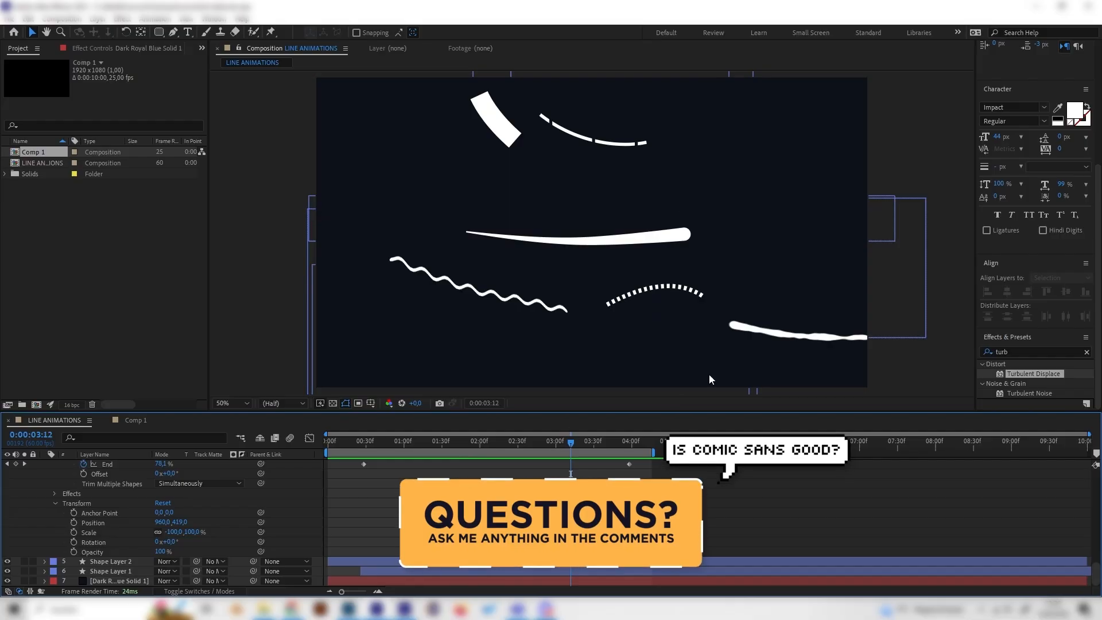
Step: Preview the finished line animations in the LINE ANIMATIONS composition by scrubbing and playing the timeline
{"action": "left_click", "coordinate": [556, 442]}
{"action": "left_click_drag", "start_coordinate": [545, 445], "coordinate": [283, 464]}
{"action": "key", "text": "space"}
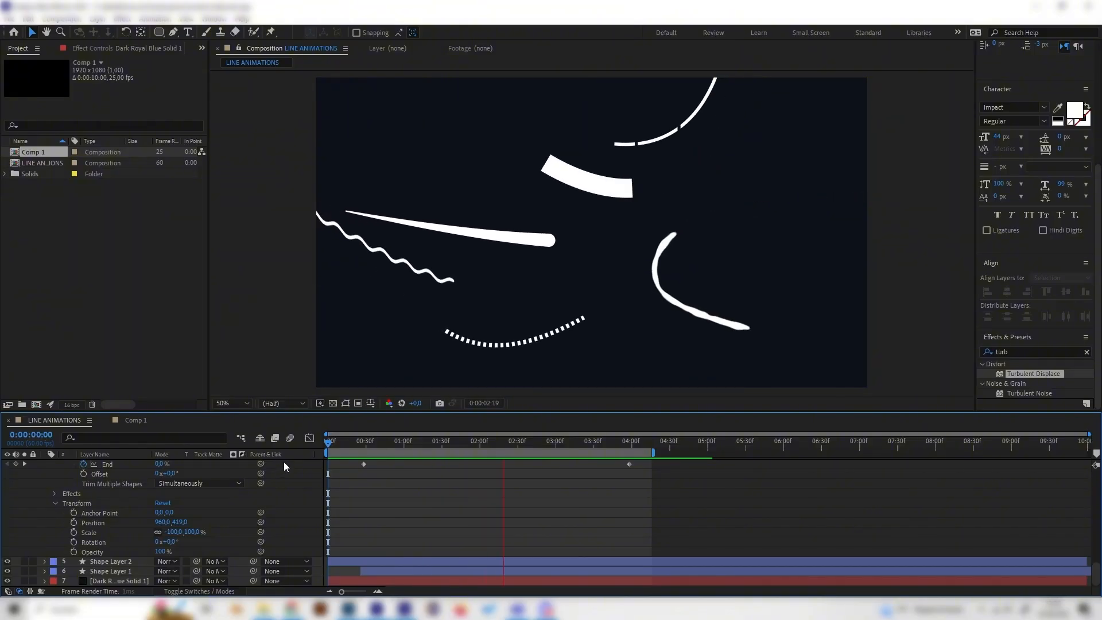
{"action": "key", "text": "space"}
{"action": "left_click", "coordinate": [355, 451]}
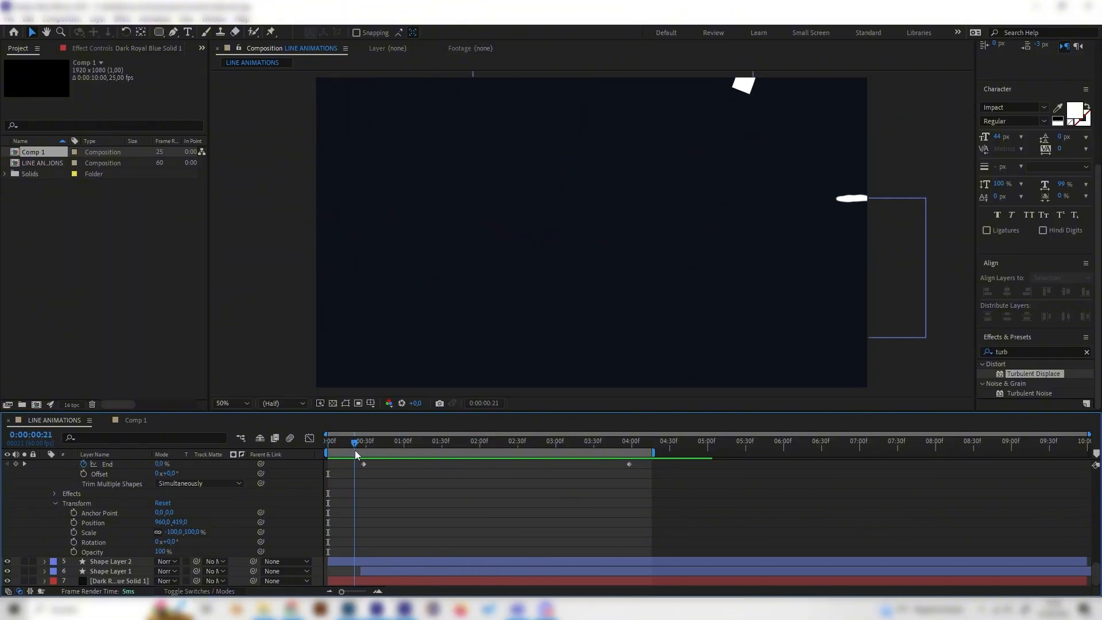
{"action": "key", "text": "space"}
{"action": "left_click", "coordinate": [409, 428]}
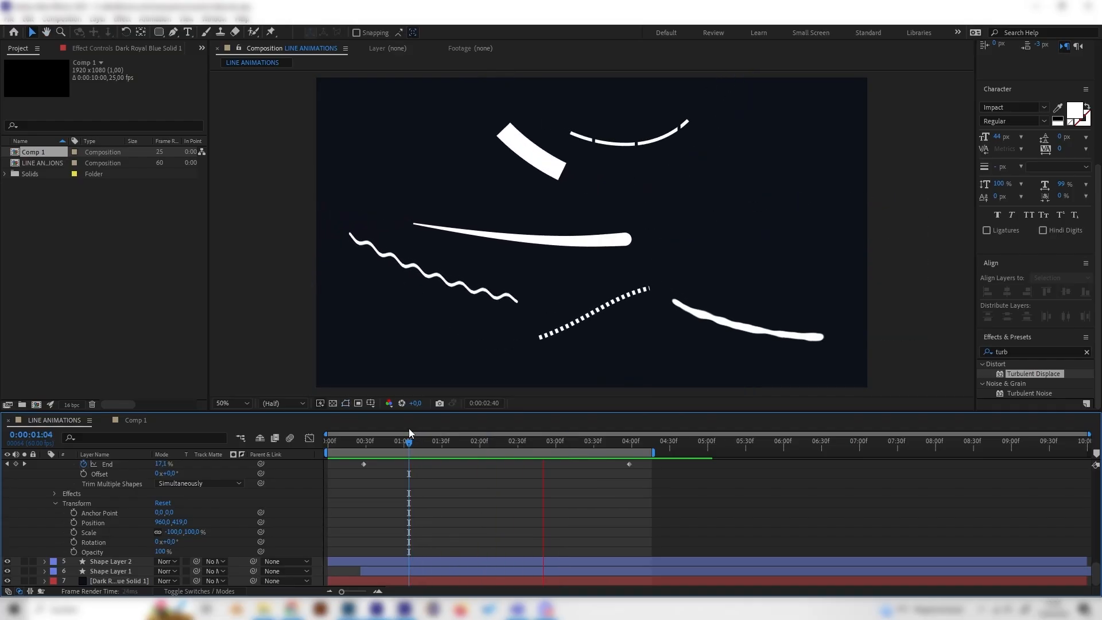
{"action": "left_click", "coordinate": [346, 442]}
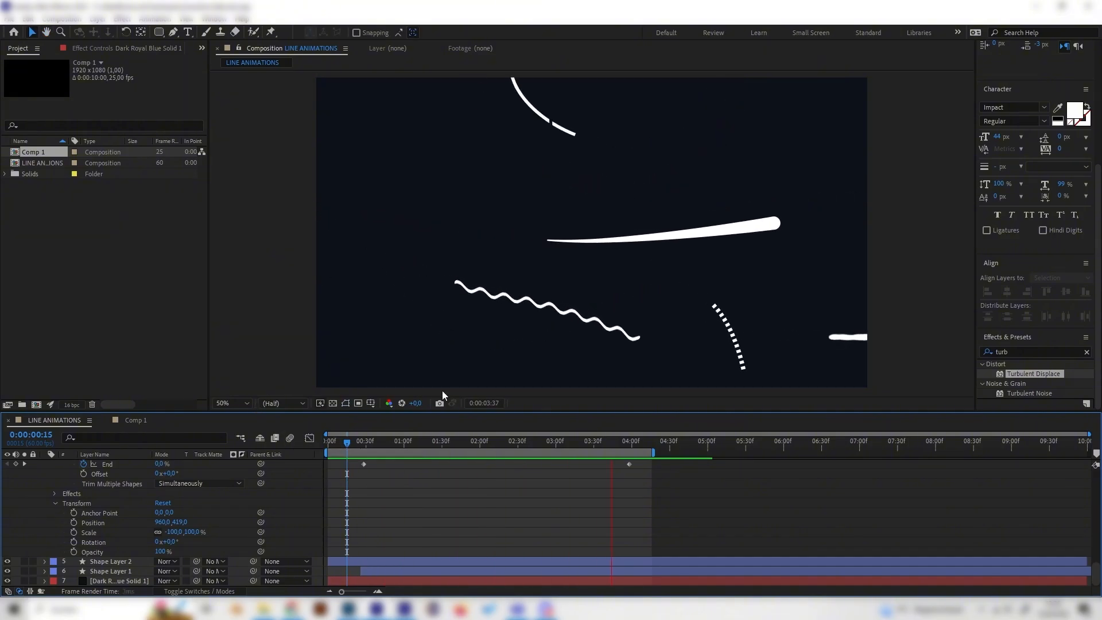
Step: Switch to Comp 1 and add a new empty shape layer to it
{"action": "left_click", "coordinate": [135, 420]}
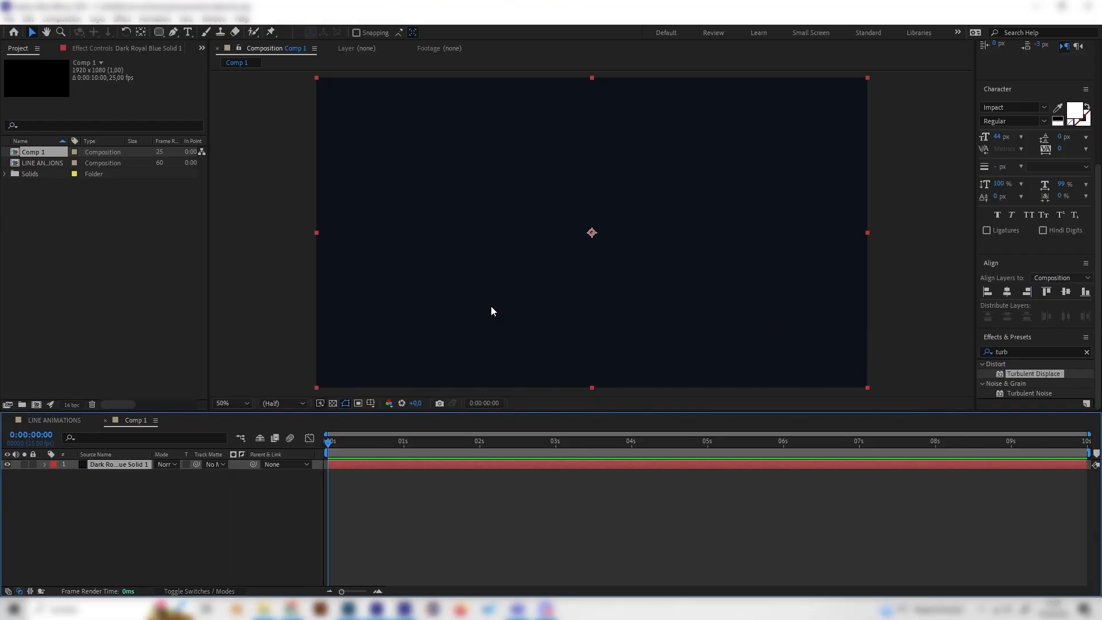
{"action": "left_click", "coordinate": [52, 420]}
{"action": "left_click", "coordinate": [406, 442]}
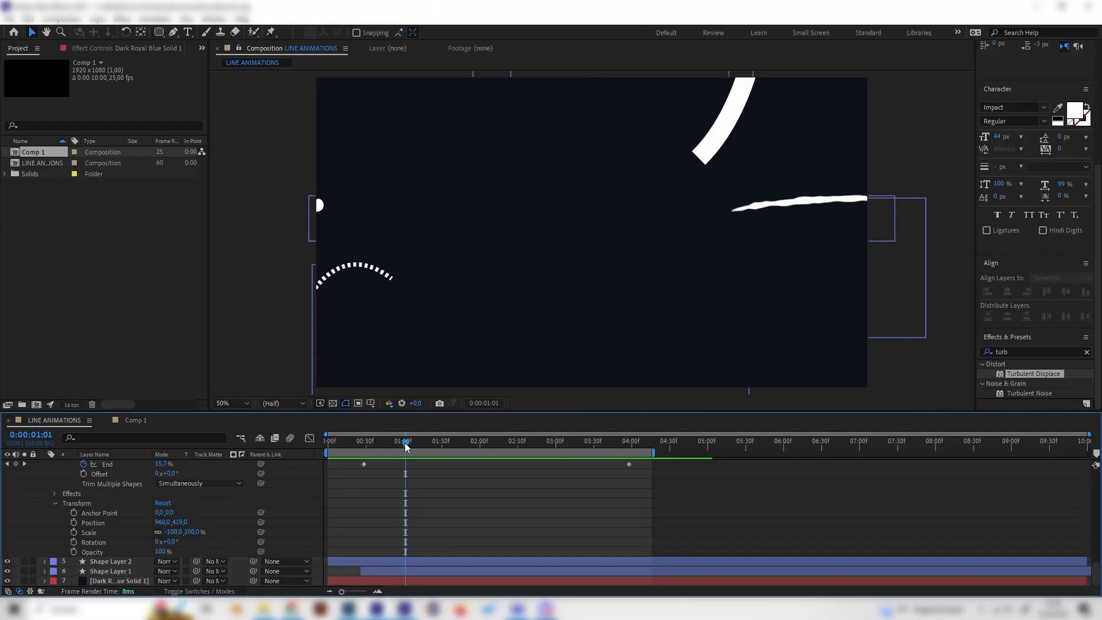
{"action": "left_click", "coordinate": [138, 421]}
{"action": "right_click", "coordinate": [154, 490]}
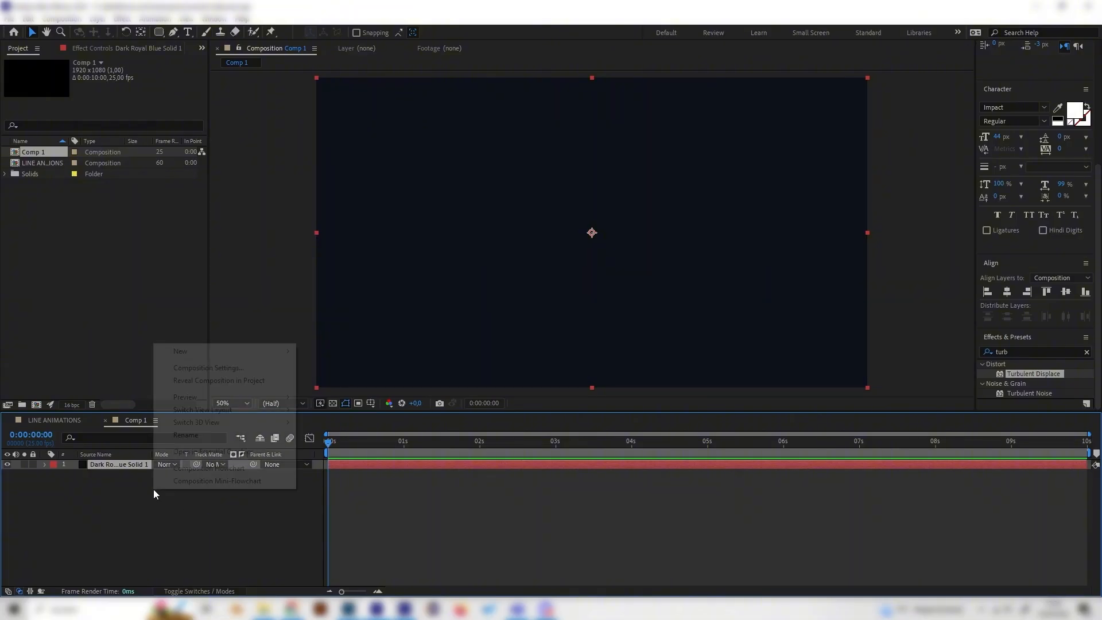
{"action": "mouse_move", "coordinate": [215, 358]}
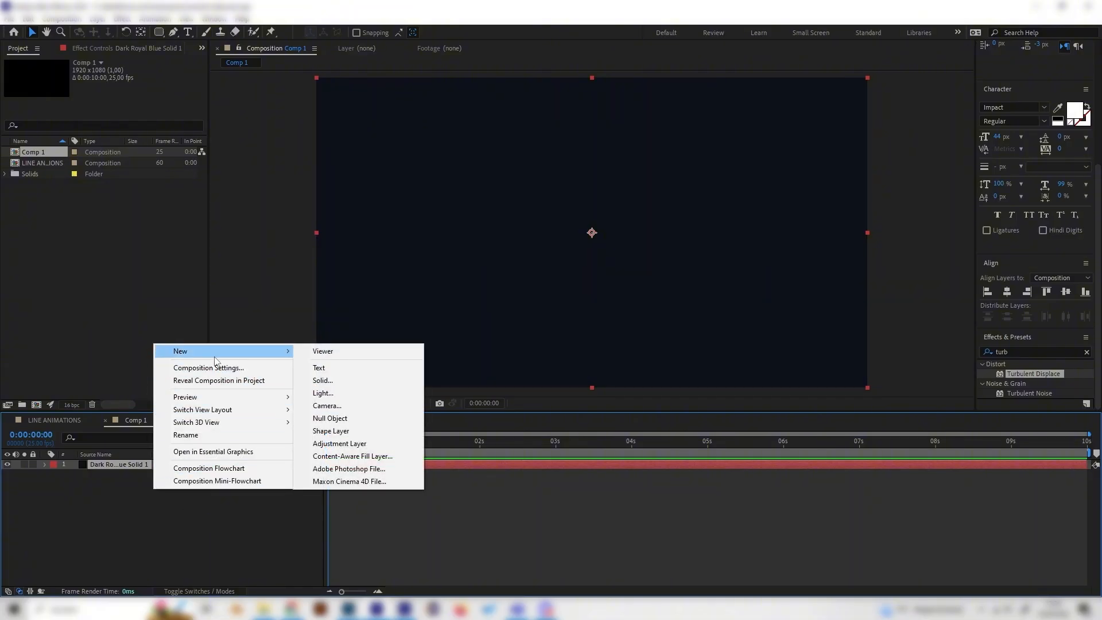
{"action": "left_click", "coordinate": [364, 431]}
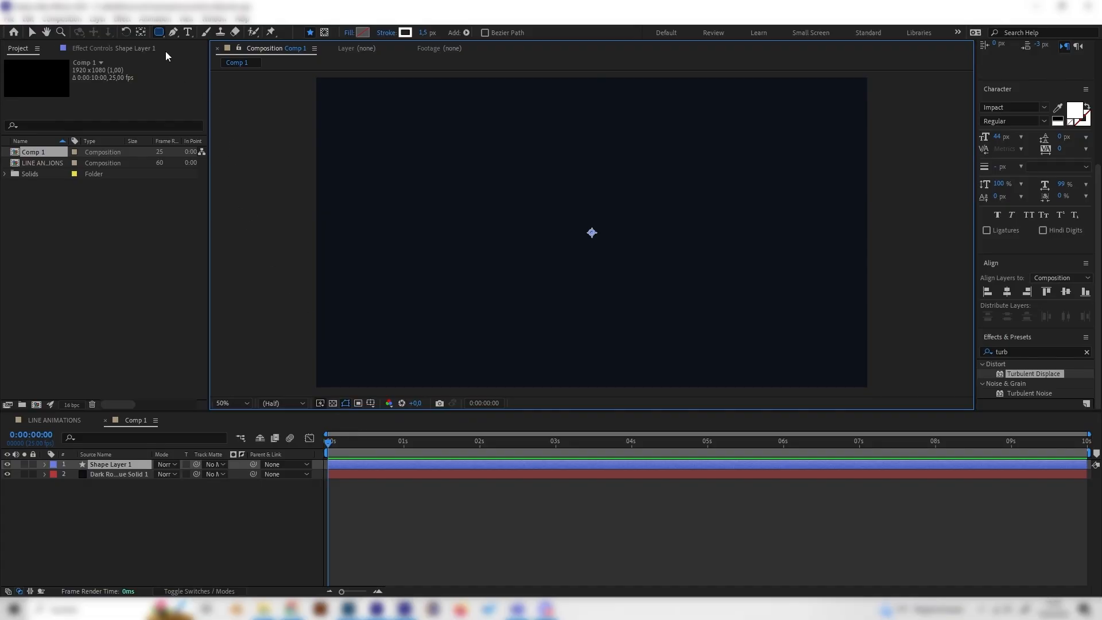
Step: Draw a wavy open path across the composition with the Pen tool, extending past both edges
{"action": "left_click", "coordinate": [176, 31]}
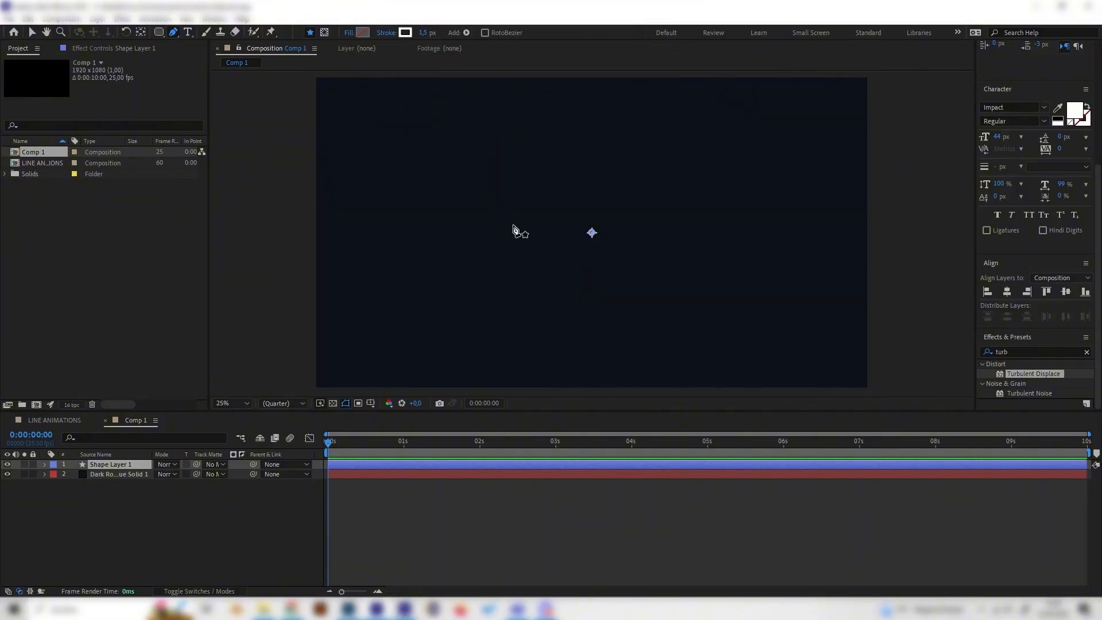
{"action": "key", "text": "comma"}
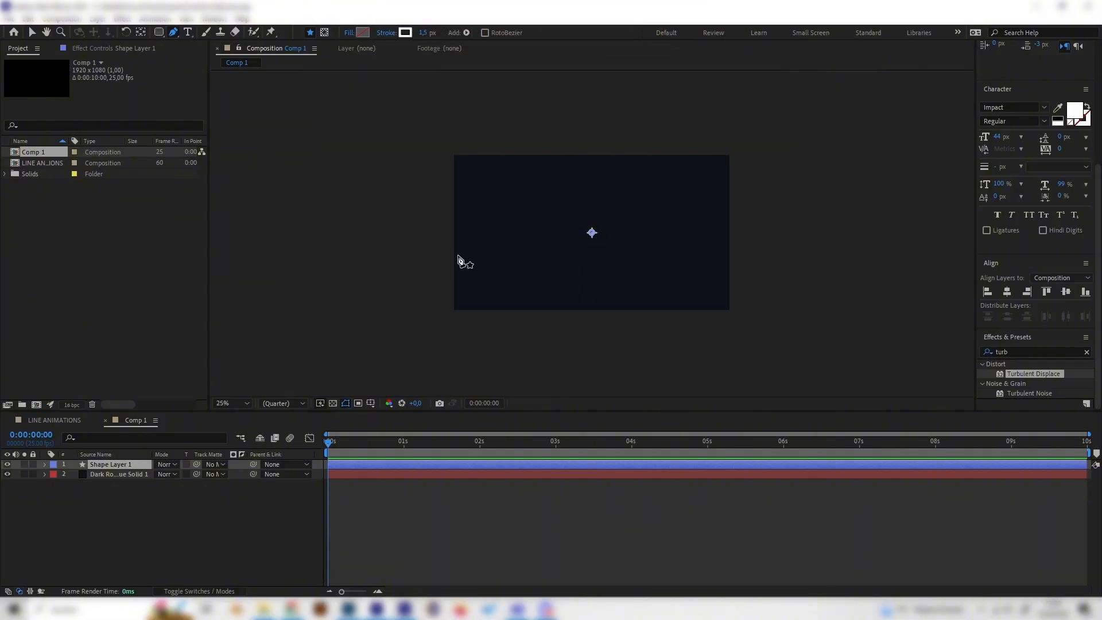
{"action": "left_click", "coordinate": [439, 262]}
{"action": "left_click_drag", "start_coordinate": [505, 259], "coordinate": [602, 239]}
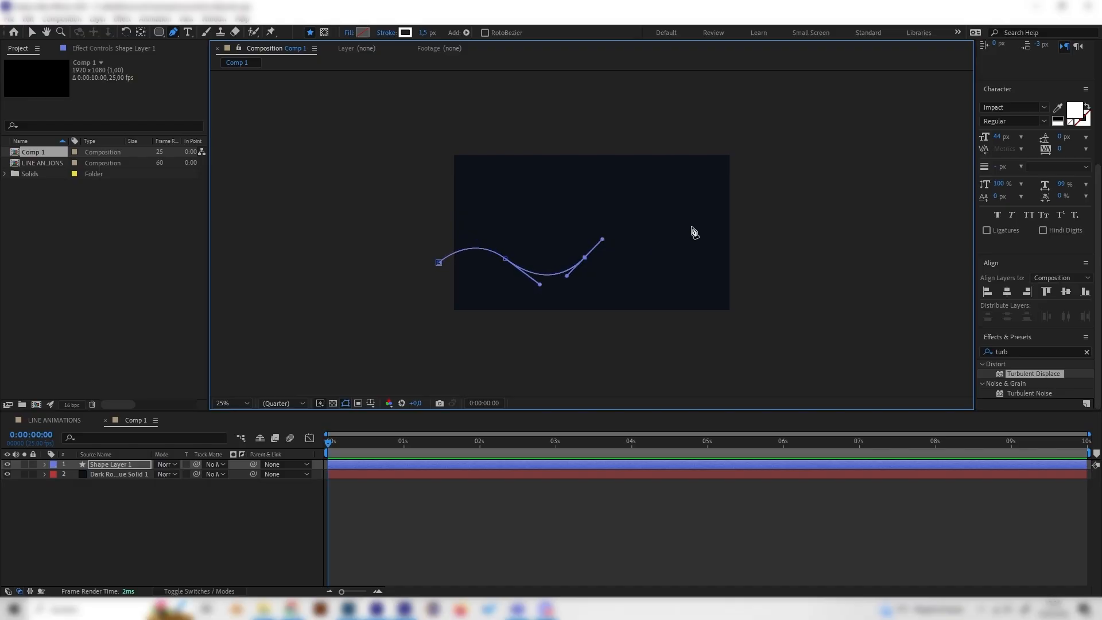
{"action": "left_click_drag", "start_coordinate": [693, 227], "coordinate": [729, 255]}
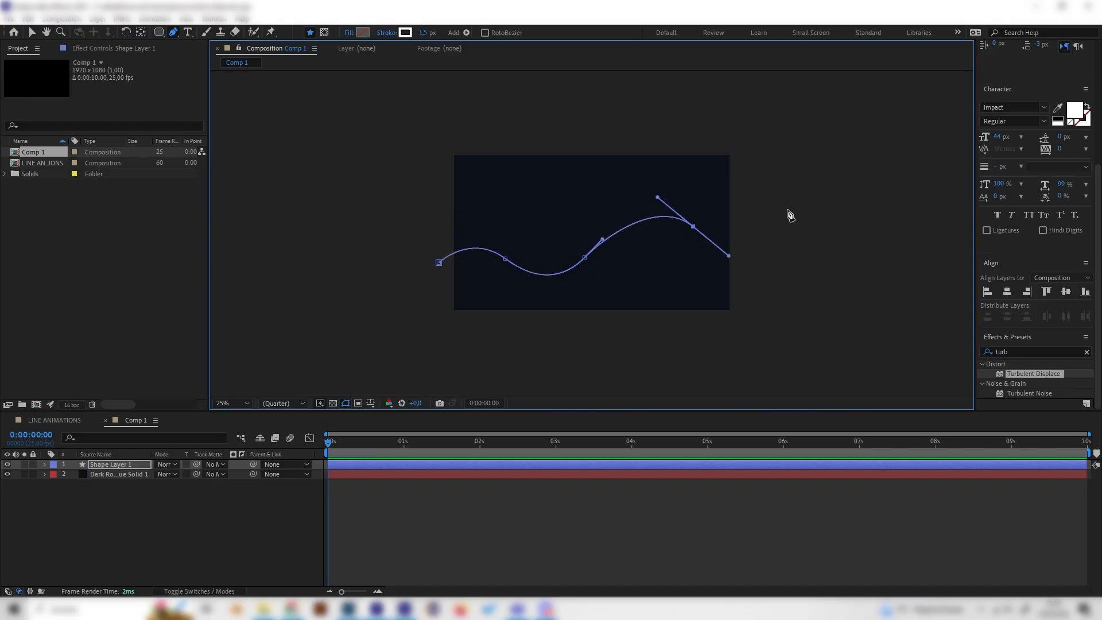
{"action": "left_click_drag", "start_coordinate": [787, 213], "coordinate": [795, 204]}
{"action": "left_click", "coordinate": [122, 494]}
{"action": "left_click", "coordinate": [132, 464]}
{"action": "key", "text": "period"}
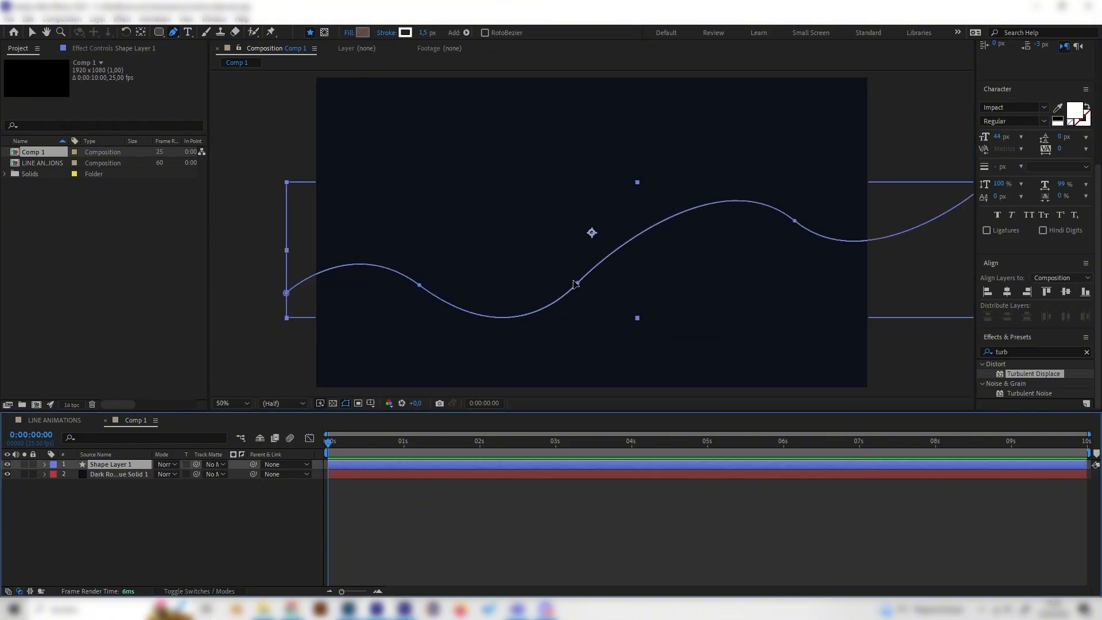
Step: Expand the shape's Stroke 1 properties and set its Stroke Width to 20
{"action": "left_click", "coordinate": [167, 507]}
{"action": "left_click", "coordinate": [103, 464]}
{"action": "left_click", "coordinate": [44, 464]}
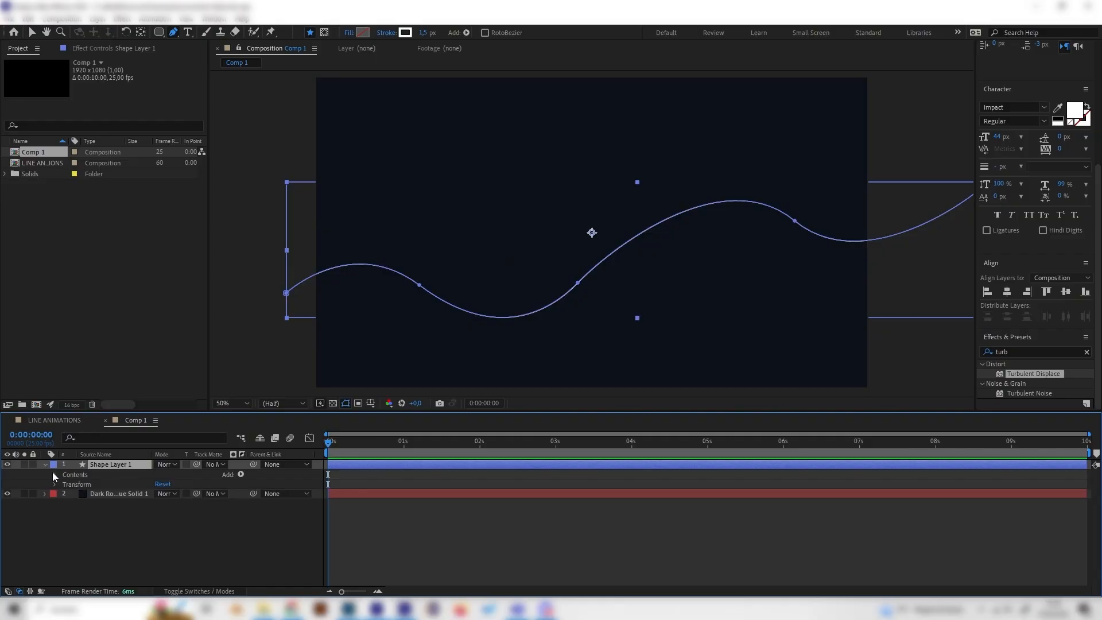
{"action": "left_click", "coordinate": [53, 473]}
{"action": "left_click", "coordinate": [65, 484]}
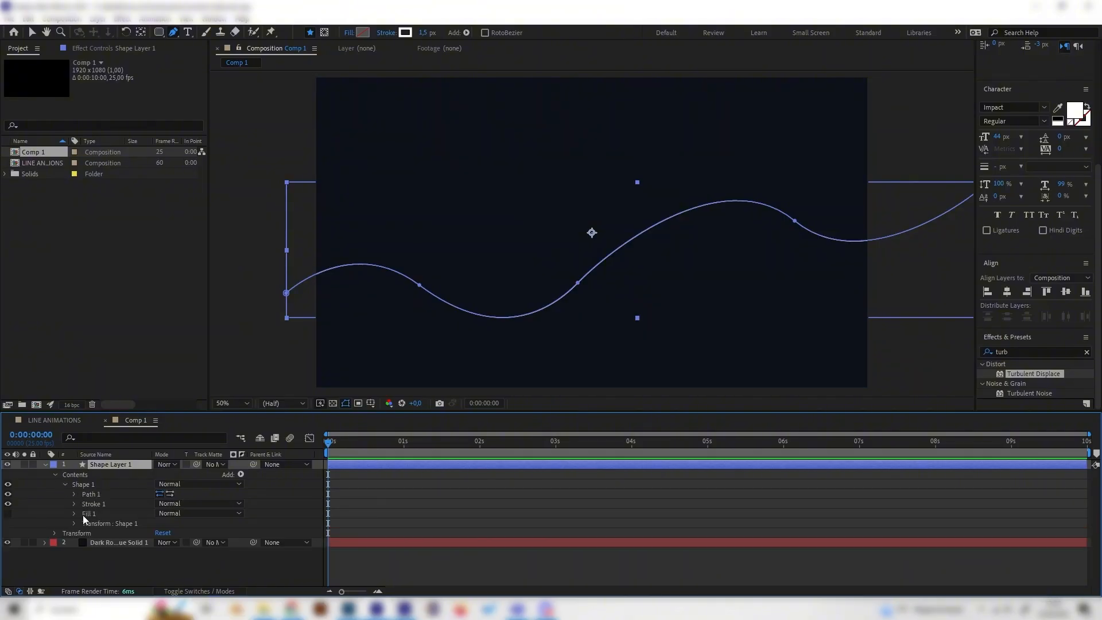
{"action": "left_click", "coordinate": [91, 504]}
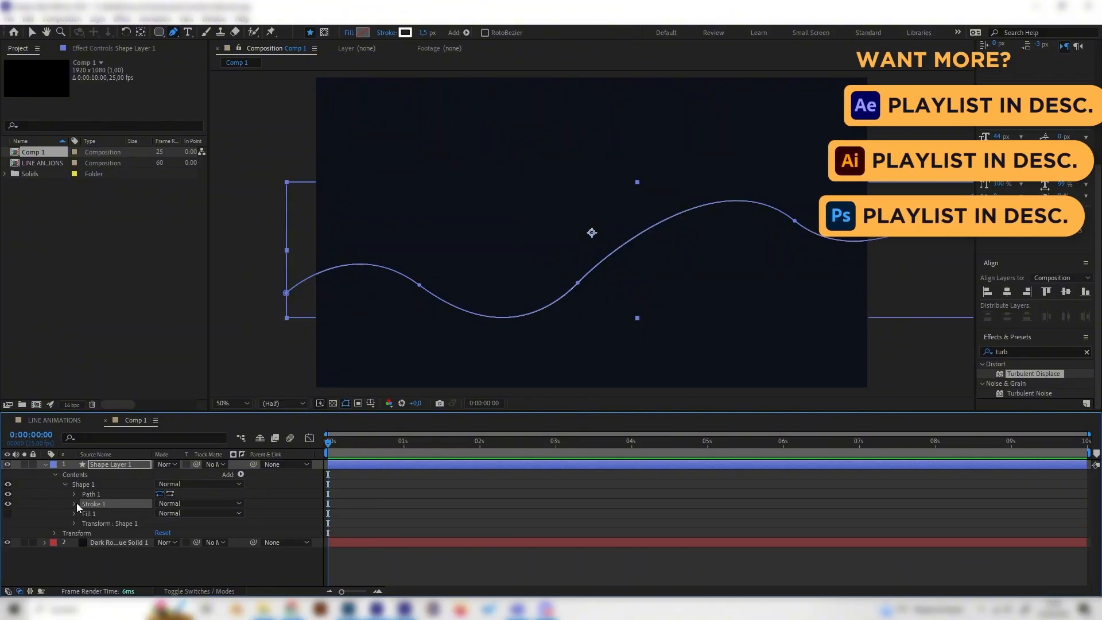
{"action": "left_click", "coordinate": [73, 503]}
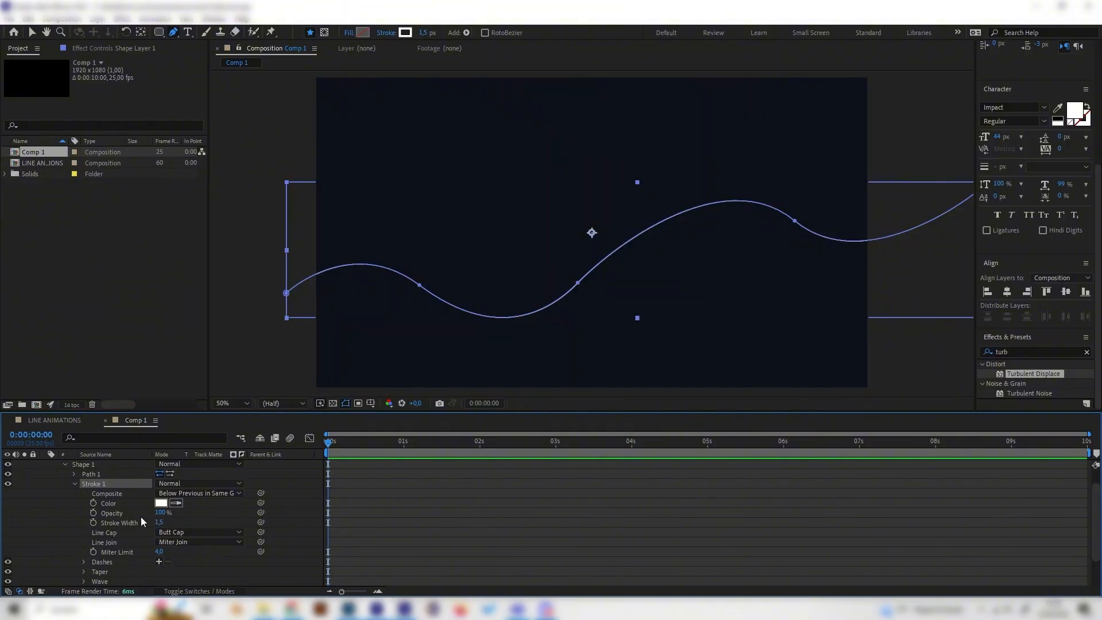
{"action": "left_click_drag", "start_coordinate": [157, 521], "coordinate": [199, 515]}
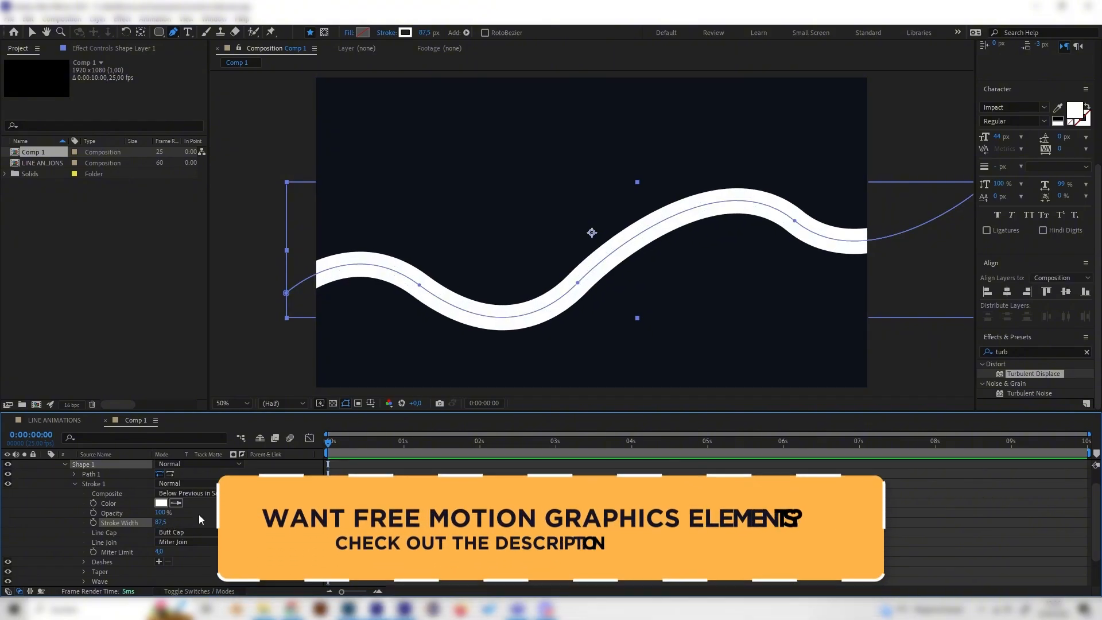
{"action": "key", "text": "ctrl+z"}
{"action": "left_click", "coordinate": [160, 521]}
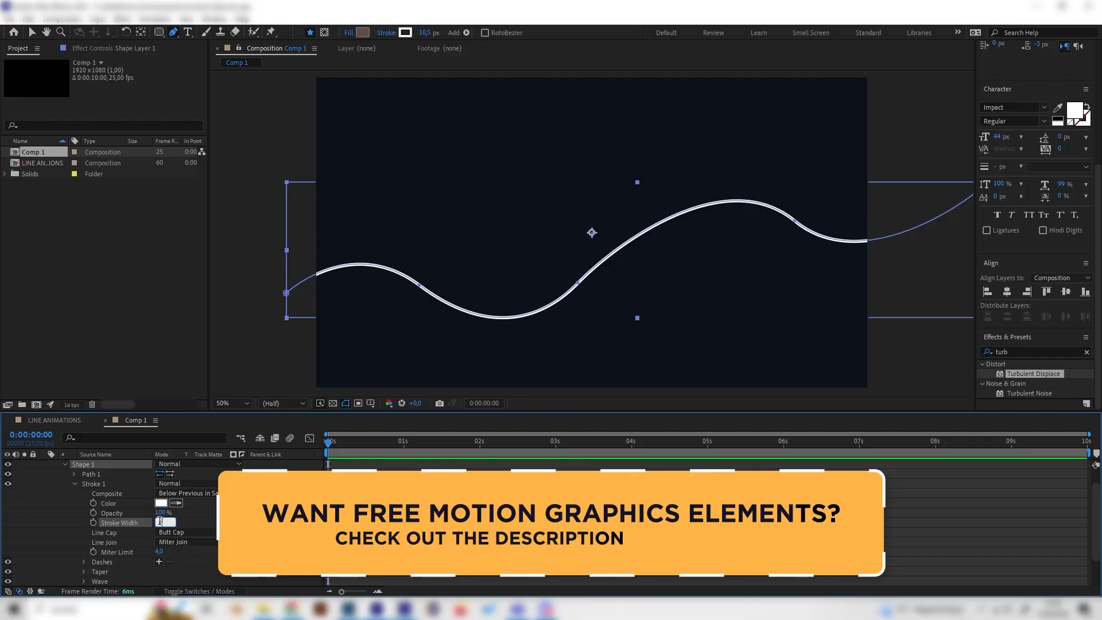
{"action": "type", "text": "25"}
{"action": "key", "text": "Return"}
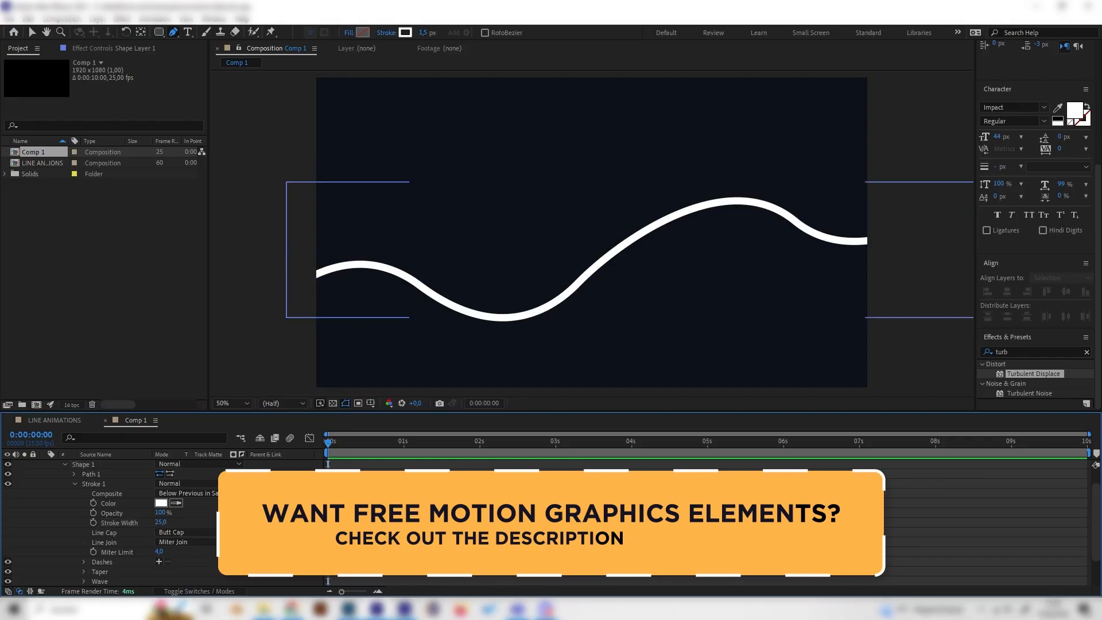
{"action": "left_click", "coordinate": [161, 522]}
{"action": "type", "text": "20"}
{"action": "key", "text": "Return"}
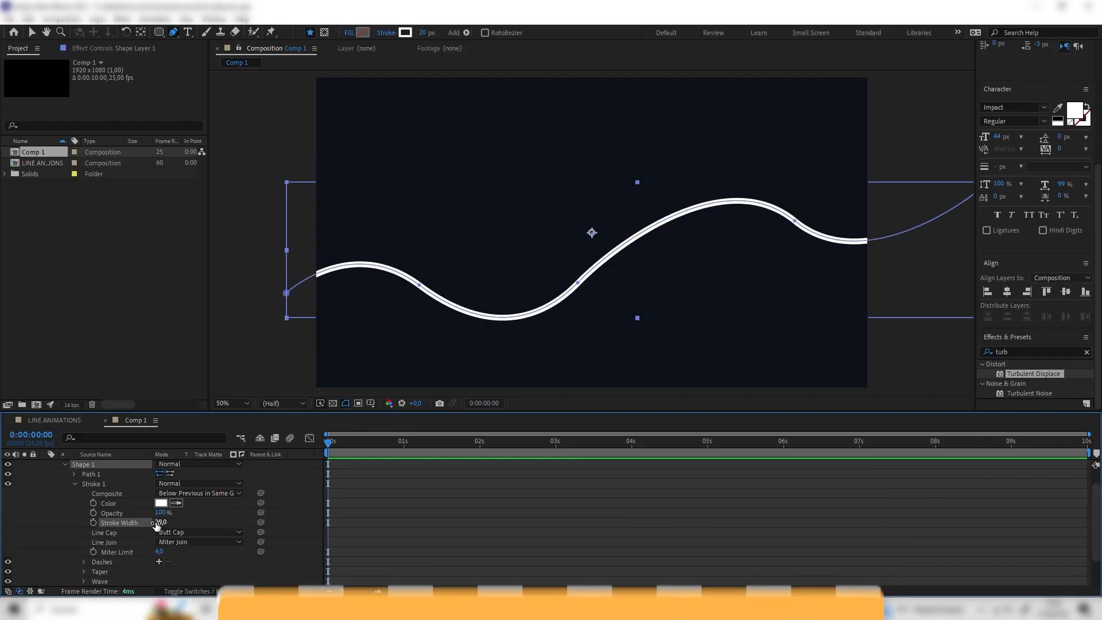
{"action": "scroll", "coordinate": [154, 530], "scroll_direction": "down", "scroll_amount": 1}
{"action": "scroll", "coordinate": [407, 347], "scroll_direction": "down", "scroll_amount": 1}
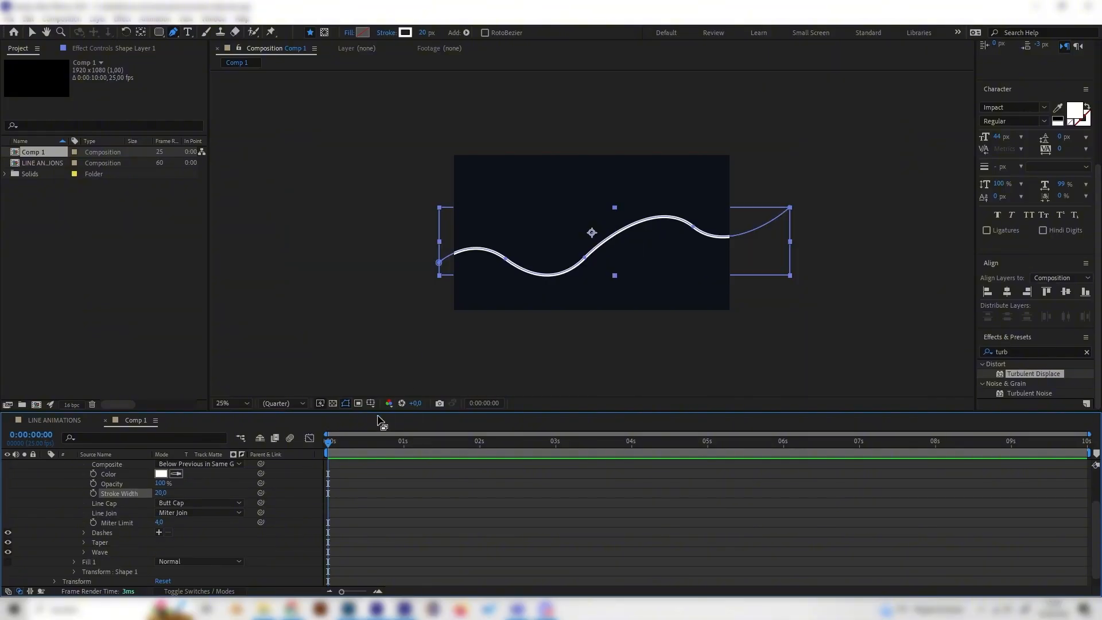
{"action": "left_click", "coordinate": [361, 507]}
{"action": "mouse_move", "coordinate": [355, 442]}
{"action": "left_mouse_down"}
{"action": "mouse_move", "coordinate": [817, 460]}
{"action": "mouse_move", "coordinate": [434, 448]}
{"action": "left_mouse_up"}
{"action": "scroll", "coordinate": [210, 511], "scroll_direction": "up", "scroll_amount": 3}
{"action": "left_click", "coordinate": [53, 464]}
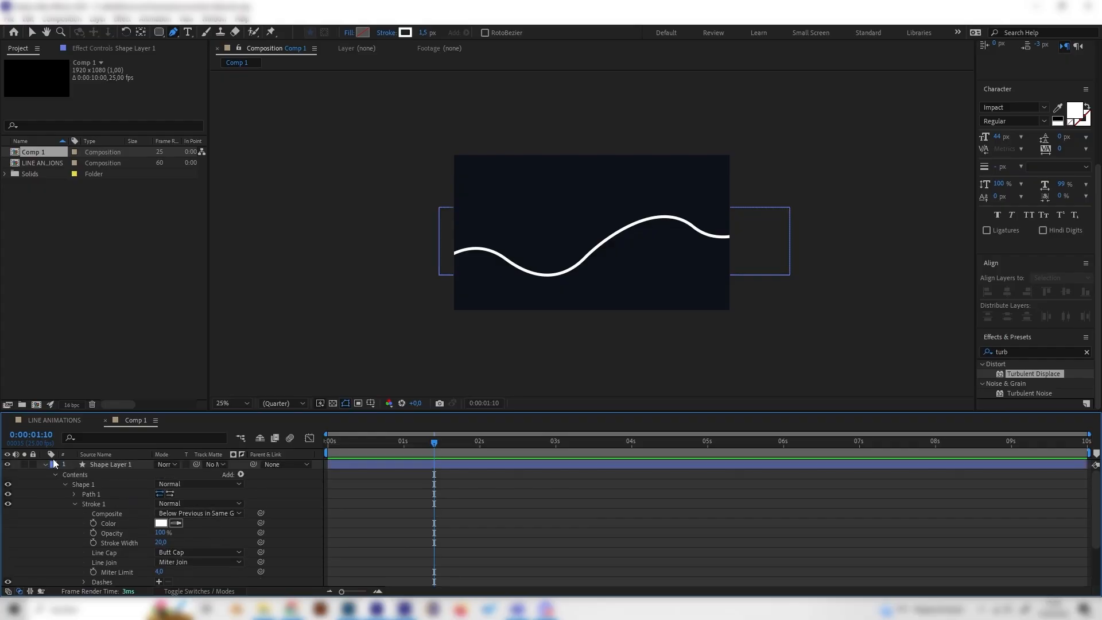
{"action": "left_click", "coordinate": [46, 464]}
{"action": "left_click_drag", "start_coordinate": [473, 453], "coordinate": [443, 448]}
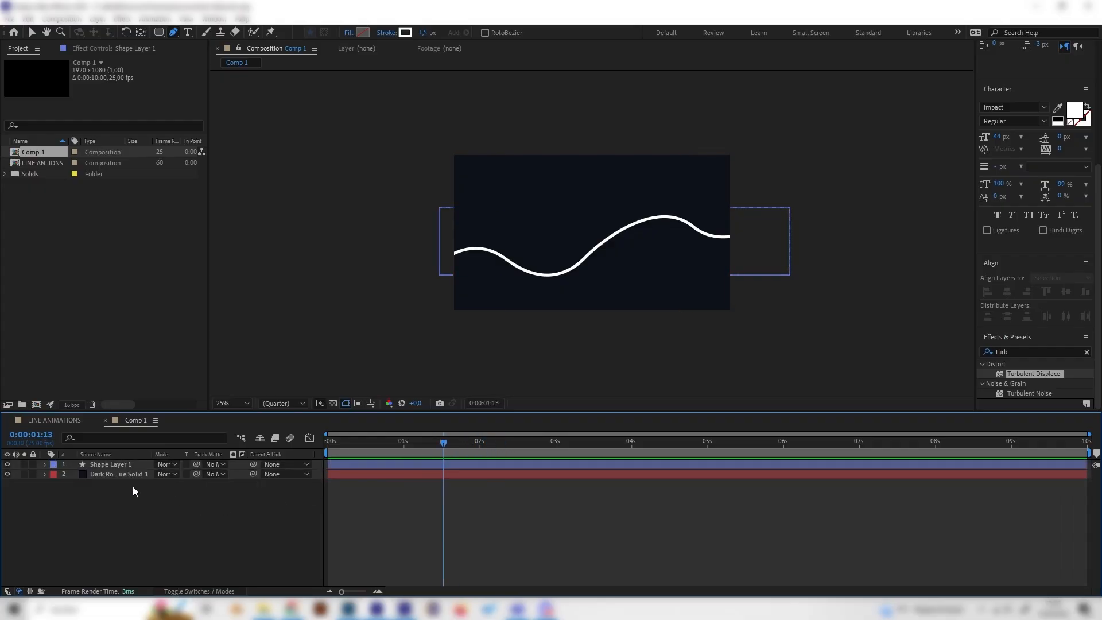
{"action": "left_click", "coordinate": [104, 464]}
{"action": "left_click", "coordinate": [45, 464]}
{"action": "key", "text": "period"}
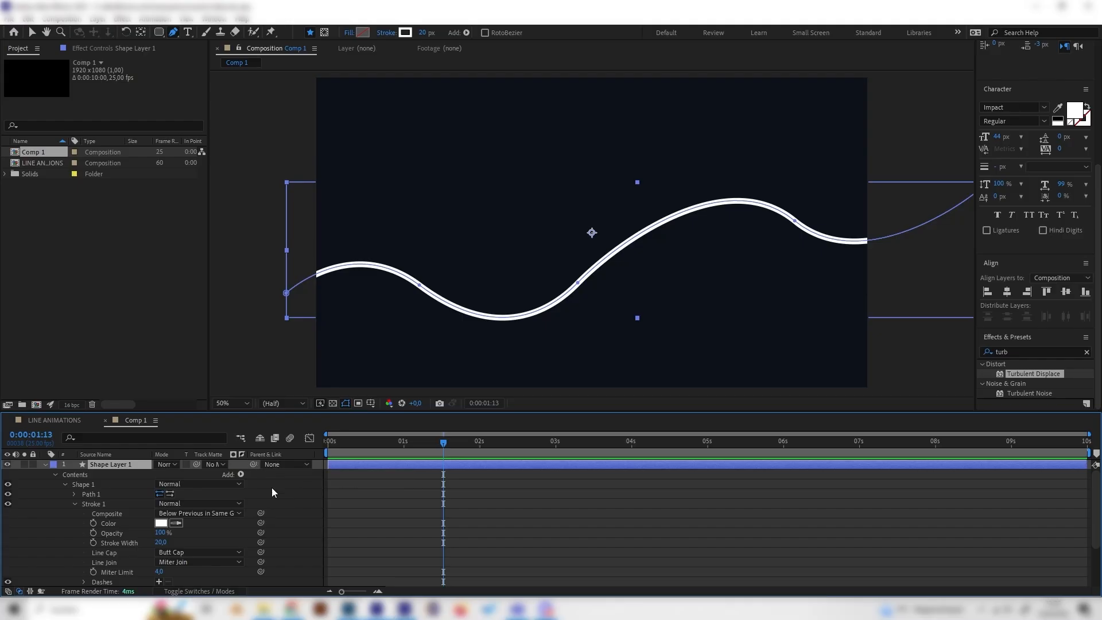
Step: Add a Trim Paths operator to the shape layer's contents and expand its properties
{"action": "left_click", "coordinate": [240, 475]}
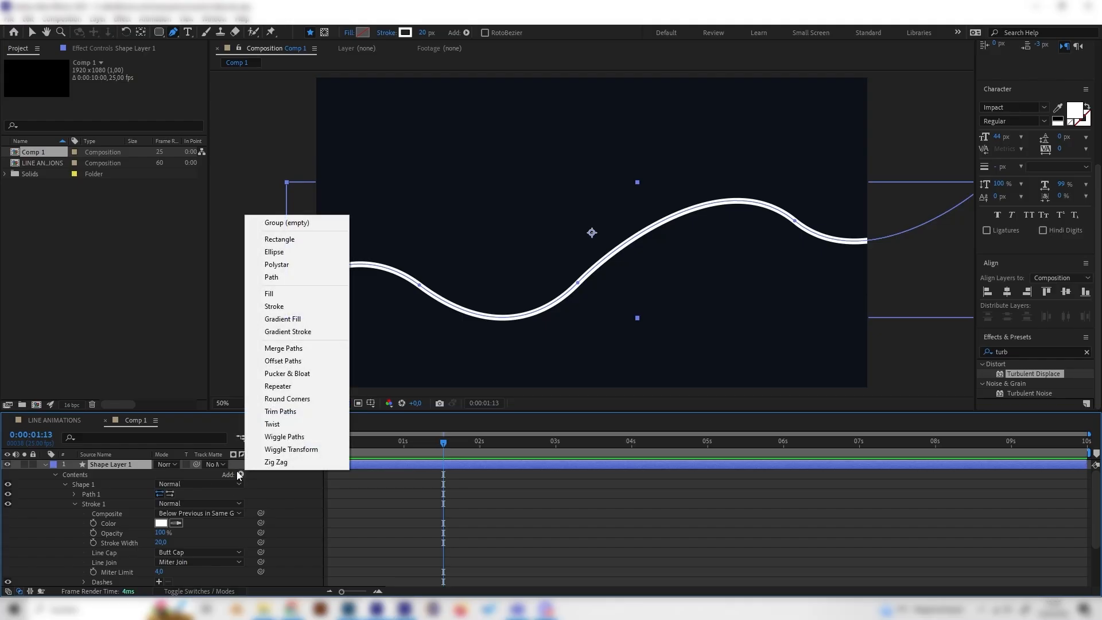
{"action": "left_click", "coordinate": [302, 411]}
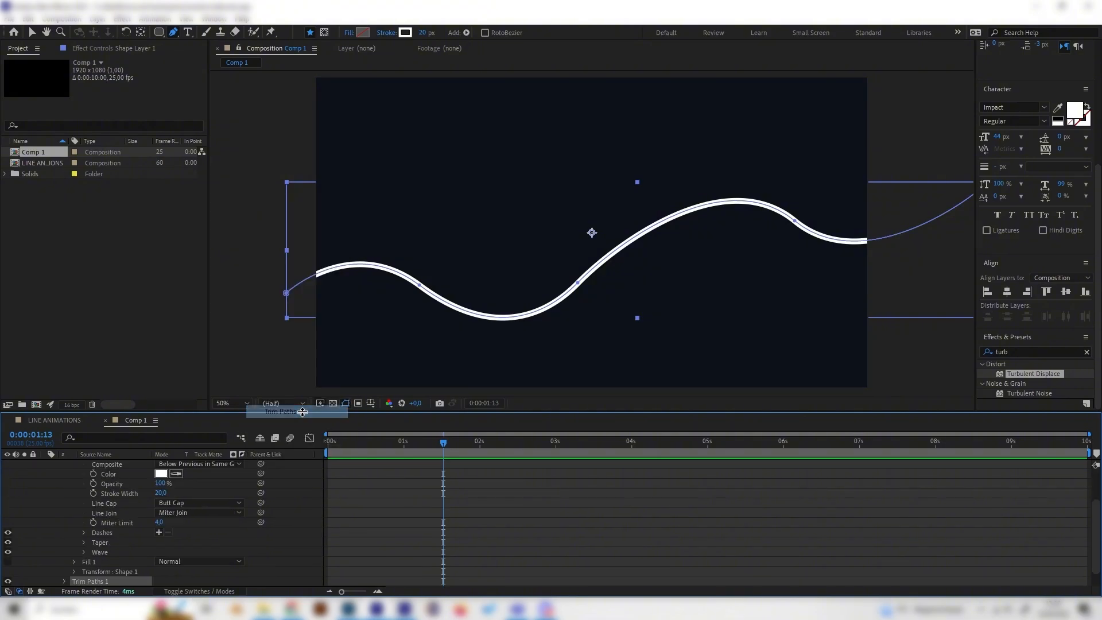
{"action": "left_click", "coordinate": [65, 581]}
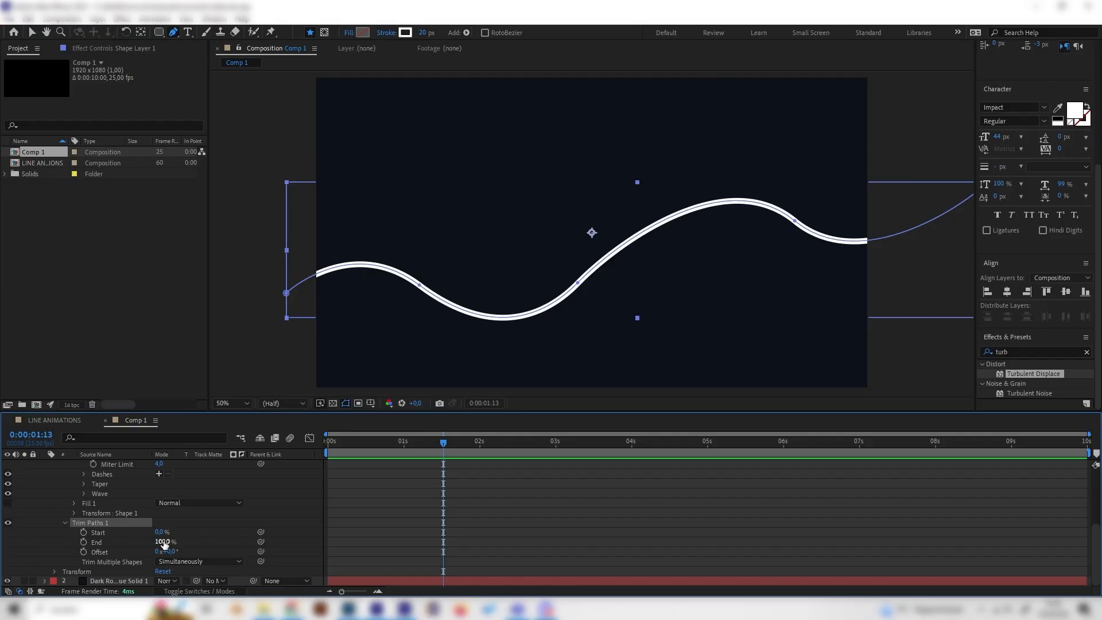
Step: At the start of the timeline, set Trim Paths End to 0% and set a keyframe for it
{"action": "left_click_drag", "start_coordinate": [363, 446], "coordinate": [294, 445]}
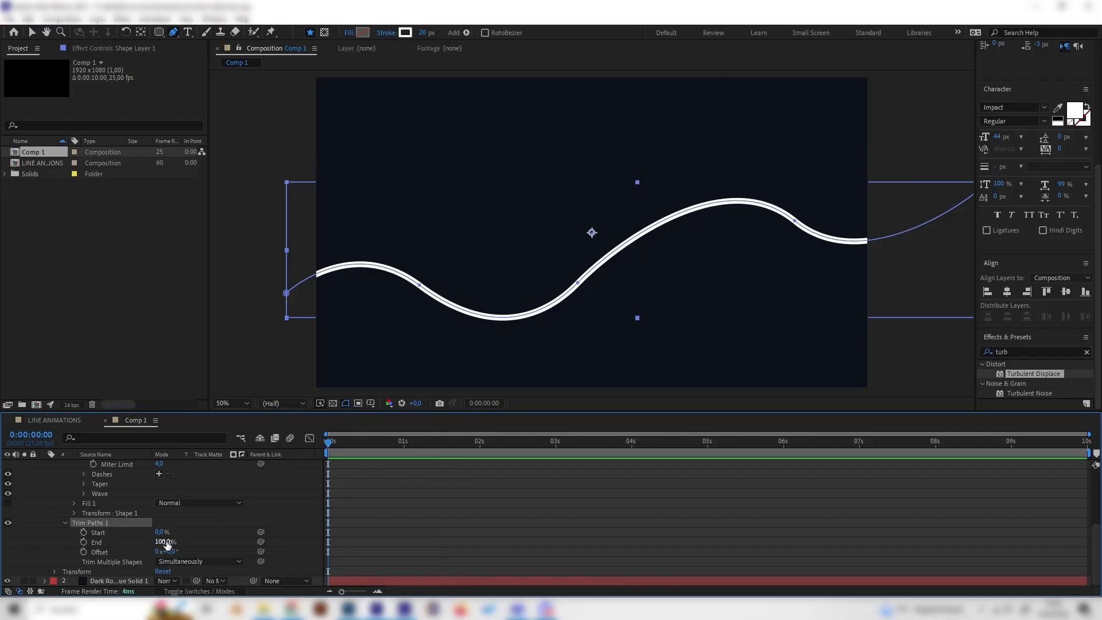
{"action": "left_click_drag", "start_coordinate": [167, 545], "coordinate": [97, 534]}
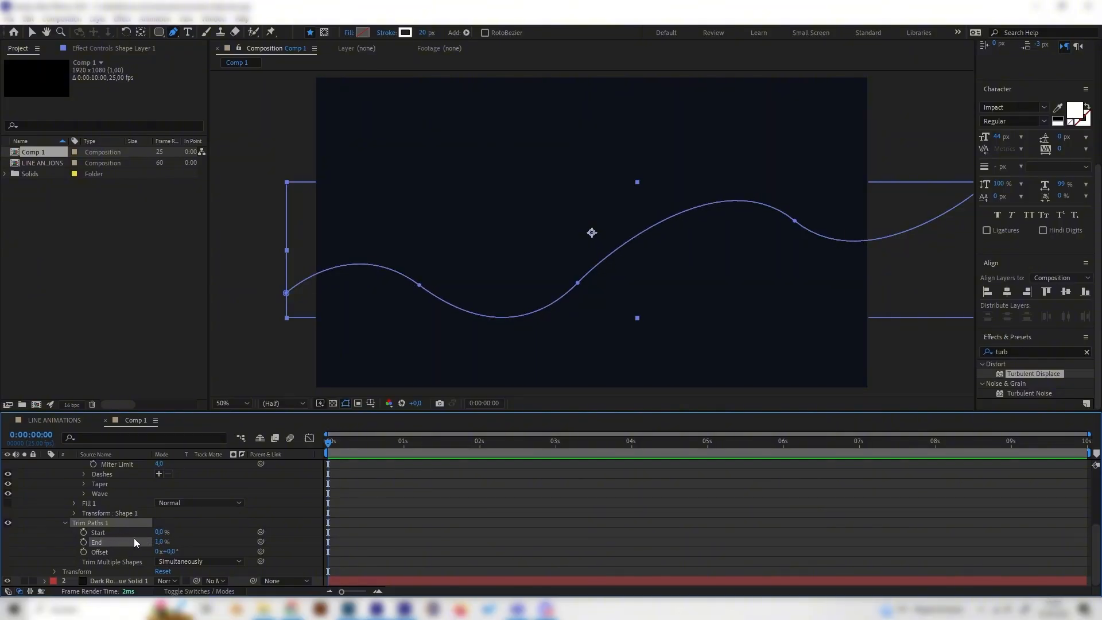
{"action": "left_click_drag", "start_coordinate": [163, 543], "coordinate": [103, 546]}
{"action": "left_click", "coordinate": [84, 542]}
Step: At 5 seconds, set Trim Paths End to 100%, then play the animation from the beginning
{"action": "left_click", "coordinate": [550, 441]}
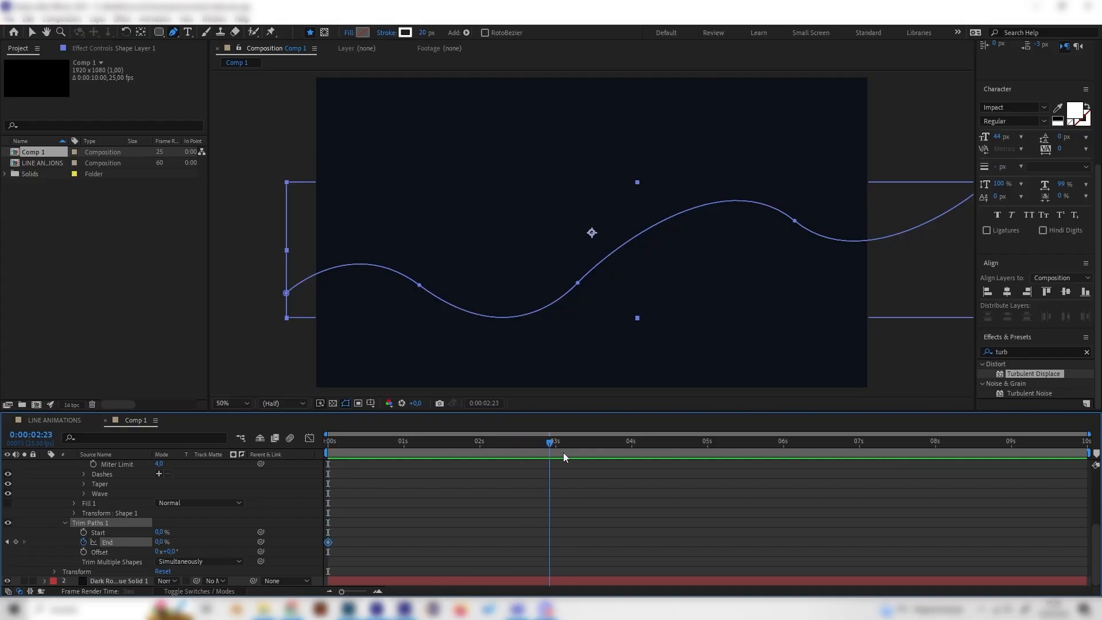
{"action": "left_click_drag", "start_coordinate": [680, 453], "coordinate": [706, 447]}
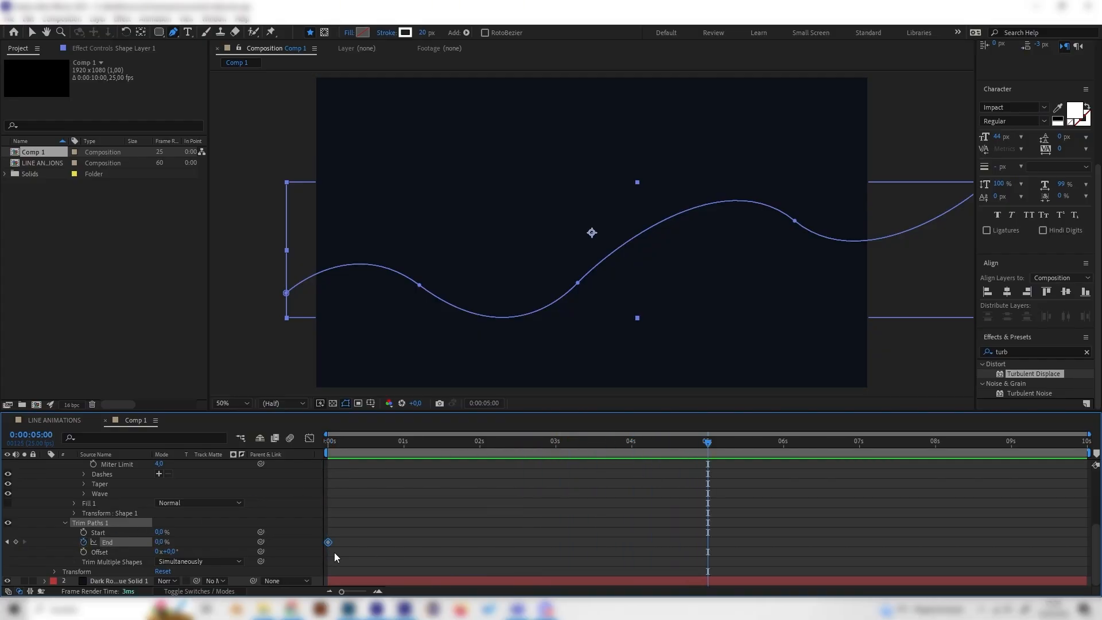
{"action": "left_click_drag", "start_coordinate": [167, 546], "coordinate": [224, 546]}
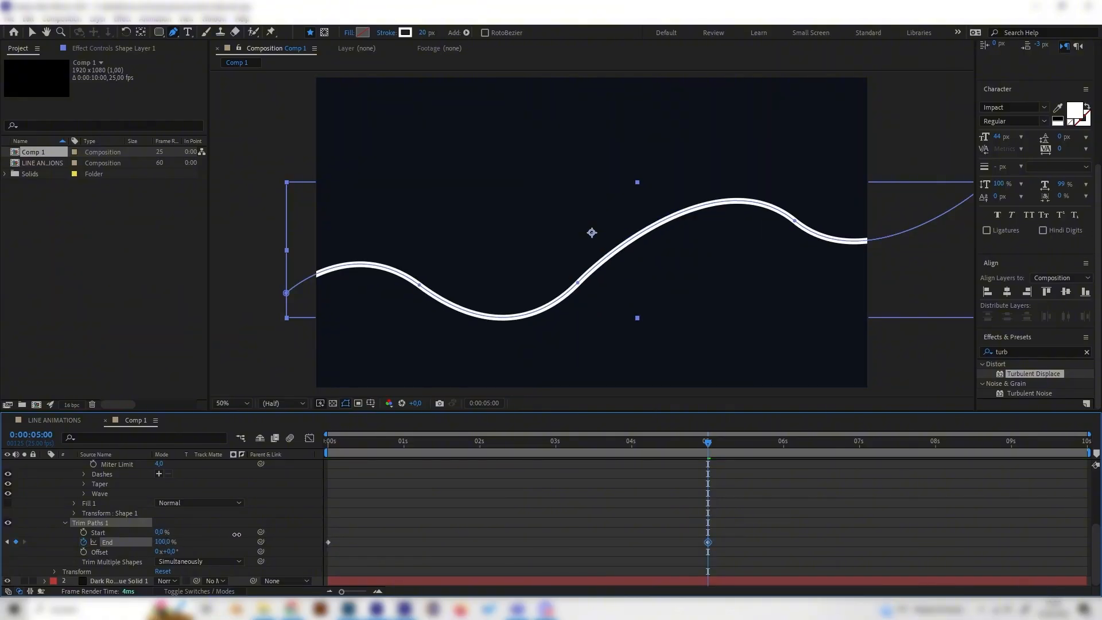
{"action": "key", "text": "Home"}
{"action": "key", "text": "space"}
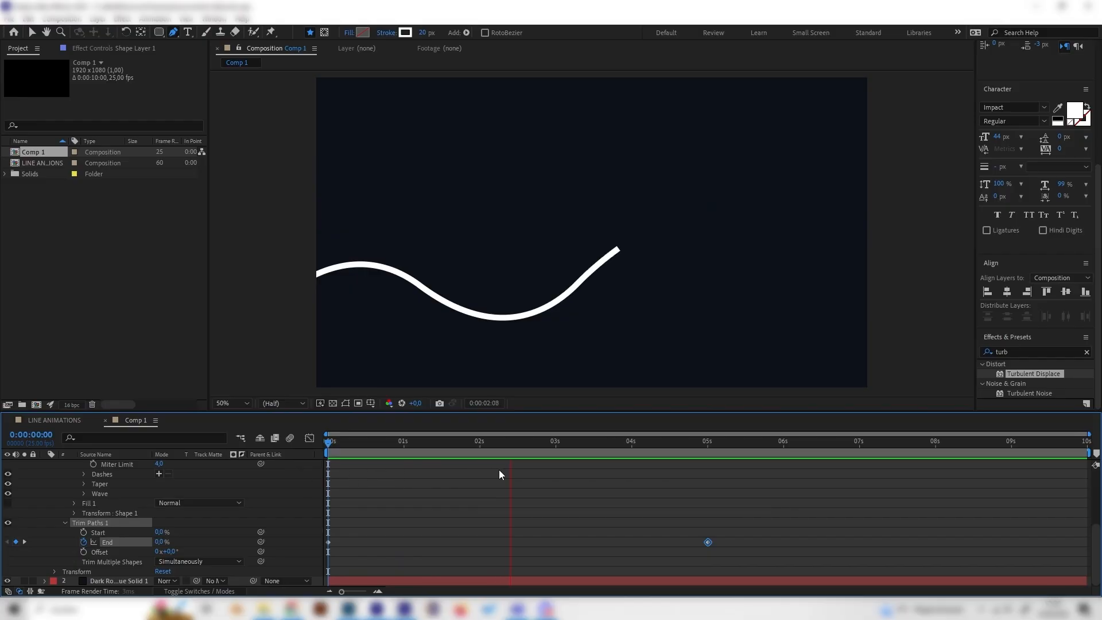
Step: Play back the line-drawing animation and return the playhead to the start
{"action": "left_click_drag", "start_coordinate": [549, 449], "coordinate": [456, 450]}
{"action": "key", "text": "space"}
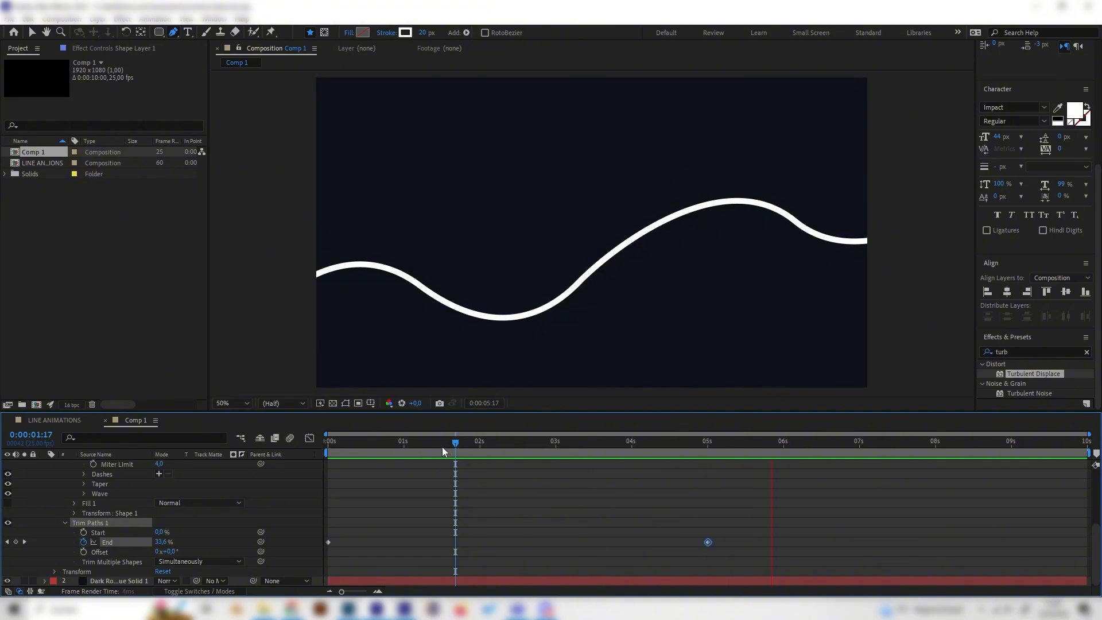
{"action": "mouse_move", "coordinate": [442, 447]}
{"action": "left_mouse_down"}
{"action": "mouse_move", "coordinate": [352, 455]}
{"action": "mouse_move", "coordinate": [568, 456]}
{"action": "mouse_move", "coordinate": [622, 480]}
{"action": "mouse_move", "coordinate": [797, 460]}
{"action": "mouse_move", "coordinate": [353, 487]}
{"action": "mouse_move", "coordinate": [368, 462]}
{"action": "mouse_move", "coordinate": [395, 452]}
{"action": "mouse_move", "coordinate": [263, 477]}
{"action": "left_mouse_up"}
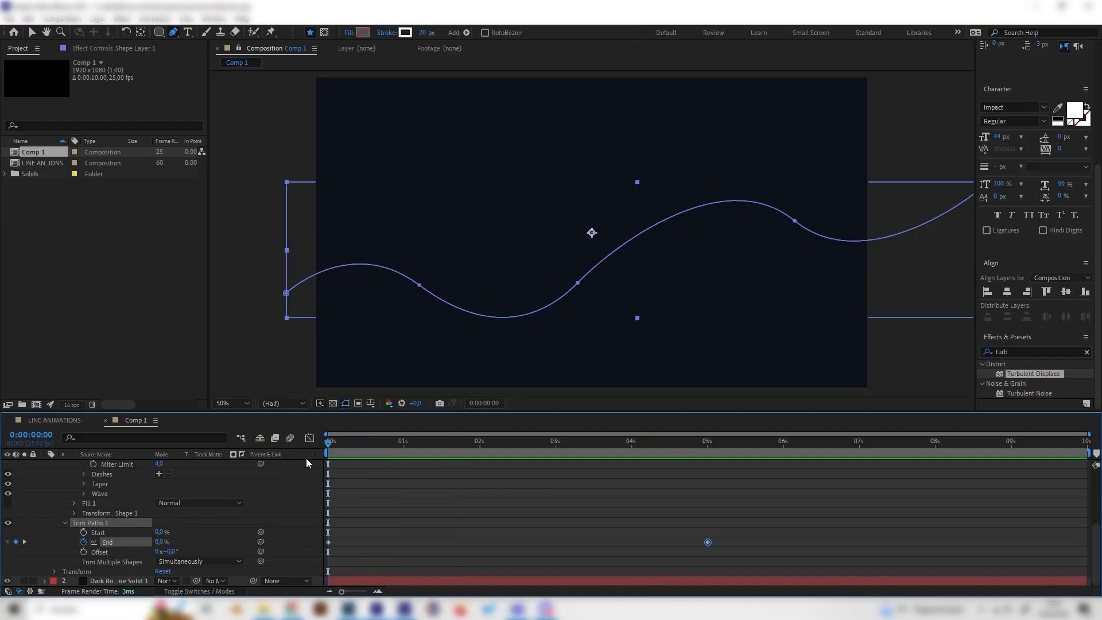
Step: At about 1 second 11 frames, set a keyframe for Trim Paths Start at 0%
{"action": "mouse_move", "coordinate": [354, 449]}
{"action": "left_mouse_down"}
{"action": "mouse_move", "coordinate": [391, 450]}
{"action": "mouse_move", "coordinate": [313, 460]}
{"action": "mouse_move", "coordinate": [432, 446]}
{"action": "left_mouse_up"}
{"action": "mouse_move", "coordinate": [346, 444]}
{"action": "left_mouse_down"}
{"action": "mouse_move", "coordinate": [332, 443]}
{"action": "mouse_move", "coordinate": [437, 446]}
{"action": "left_mouse_up"}
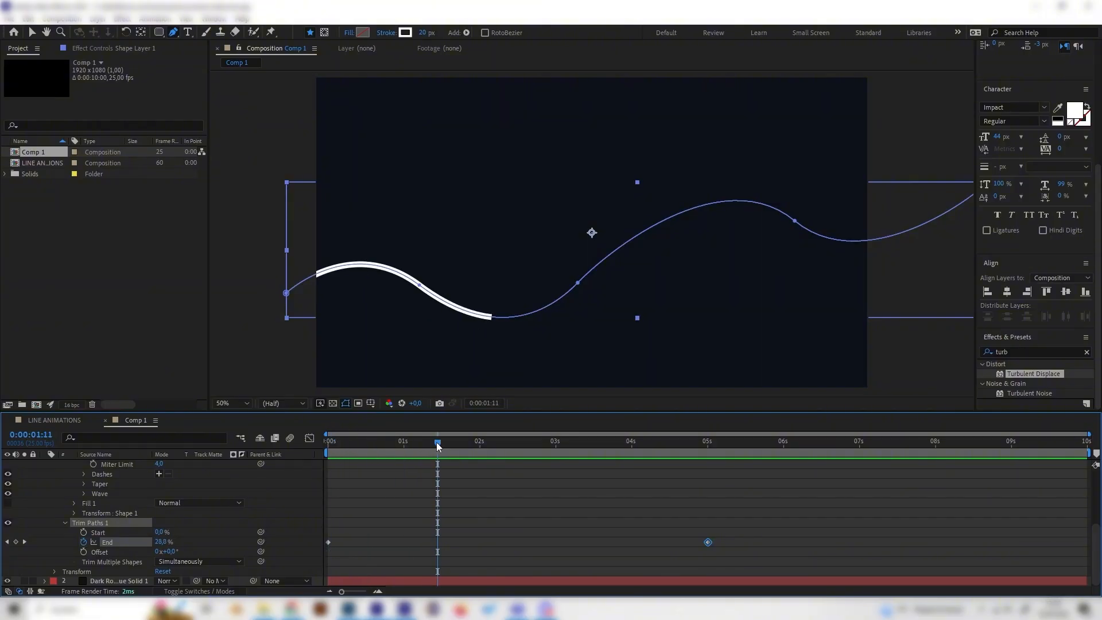
{"action": "left_click", "coordinate": [84, 533]}
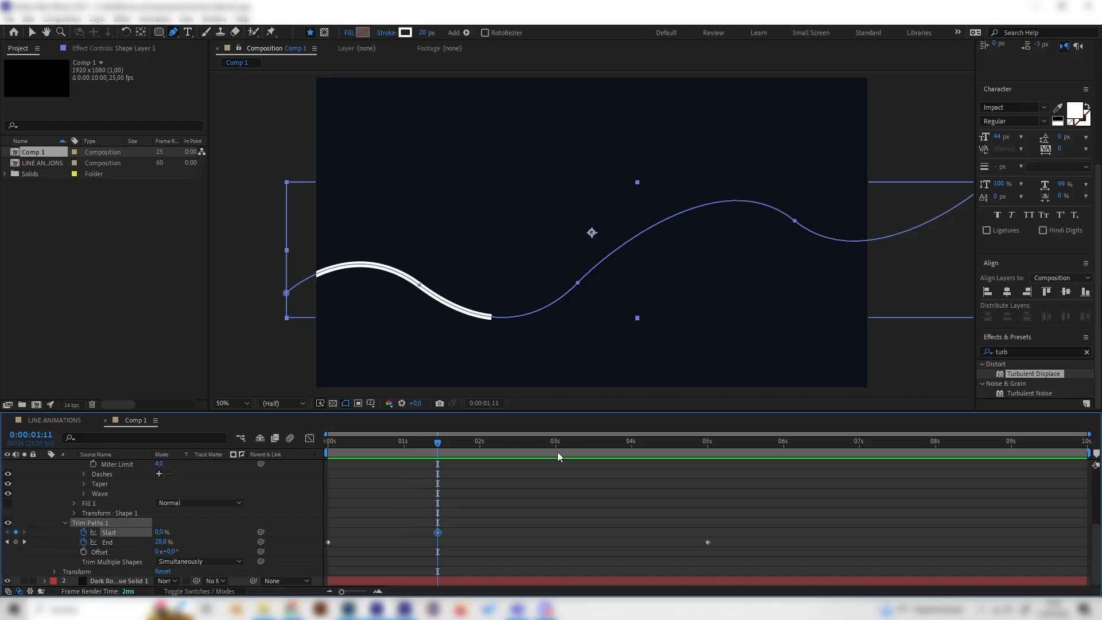
Step: At about 6 seconds 6 frames, set Trim Paths Start to 100% to add its second keyframe
{"action": "mouse_move", "coordinate": [613, 446]}
{"action": "left_mouse_down"}
{"action": "mouse_move", "coordinate": [783, 439]}
{"action": "mouse_move", "coordinate": [706, 459]}
{"action": "mouse_move", "coordinate": [802, 443]}
{"action": "left_mouse_up"}
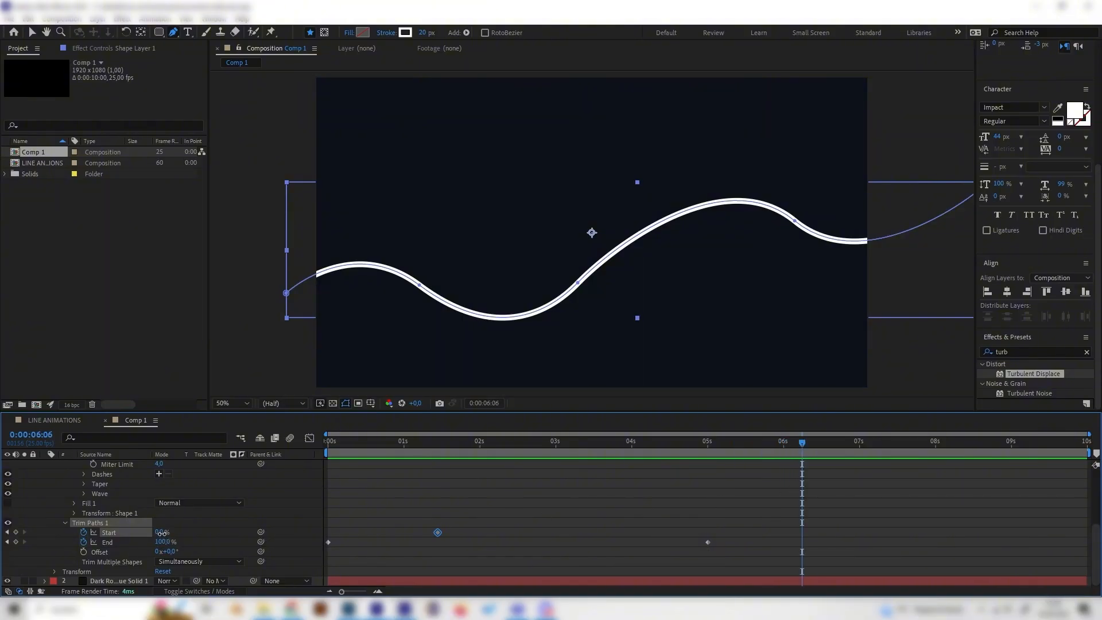
{"action": "left_click_drag", "start_coordinate": [162, 533], "coordinate": [460, 480]}
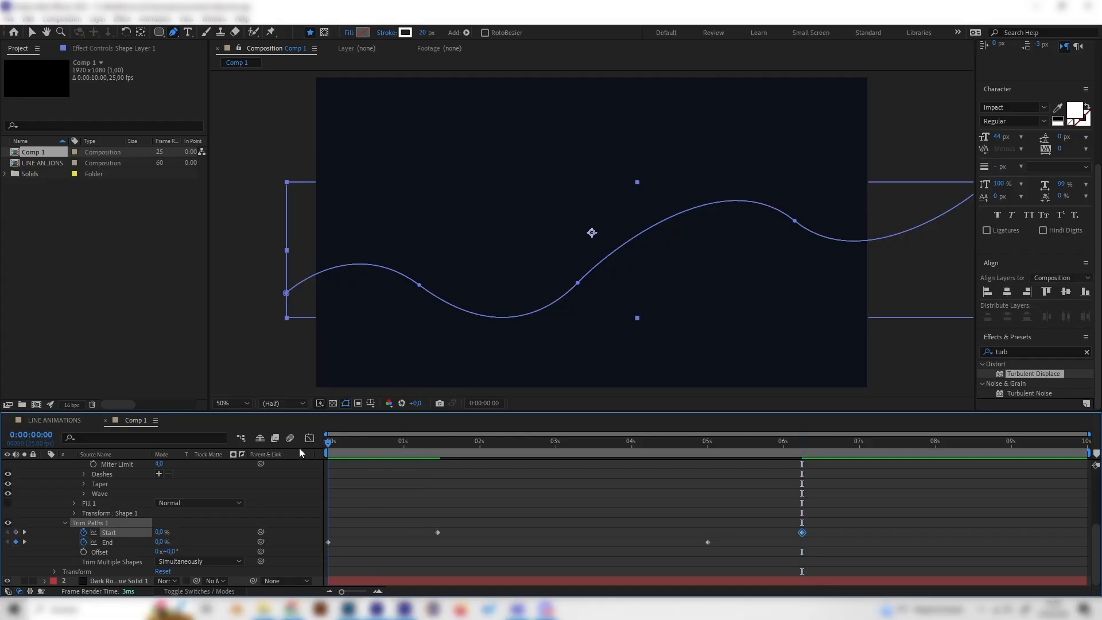
Step: Play the animation from the beginning to preview the line drawing on and off
{"action": "left_click", "coordinate": [289, 324]}
{"action": "key", "text": "space"}
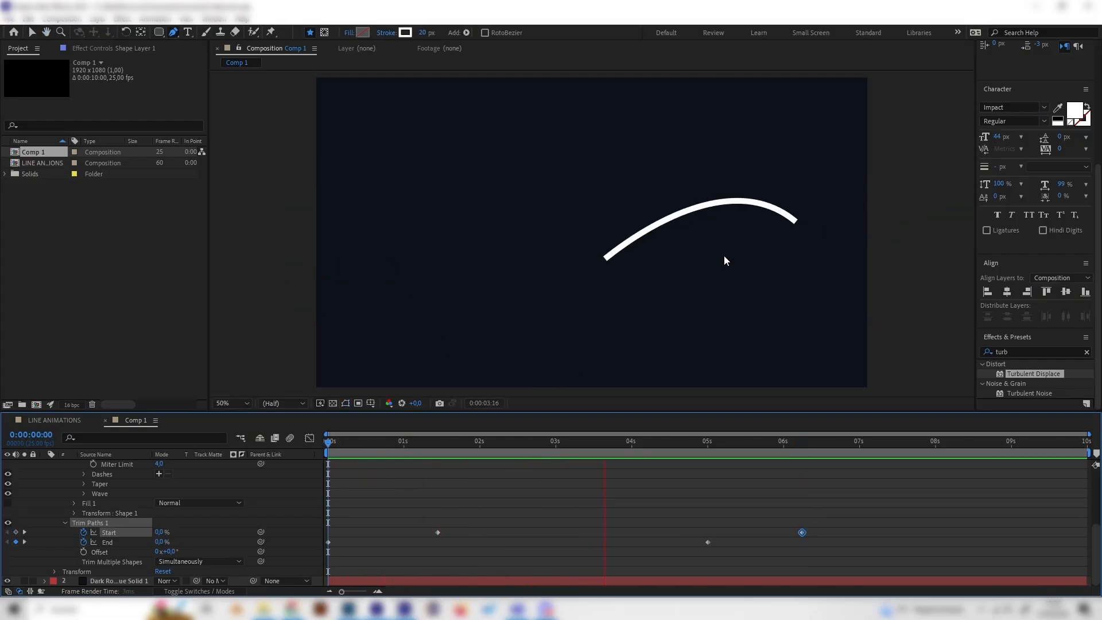
{"action": "key", "text": "space"}
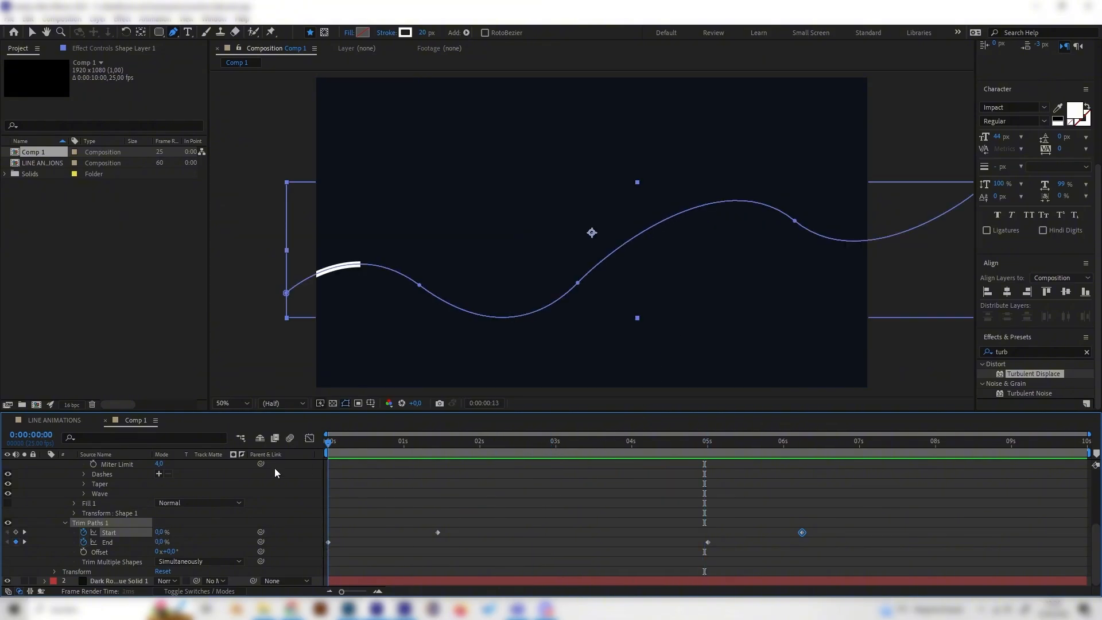
{"action": "key", "text": "Home"}
{"action": "key", "text": "space"}
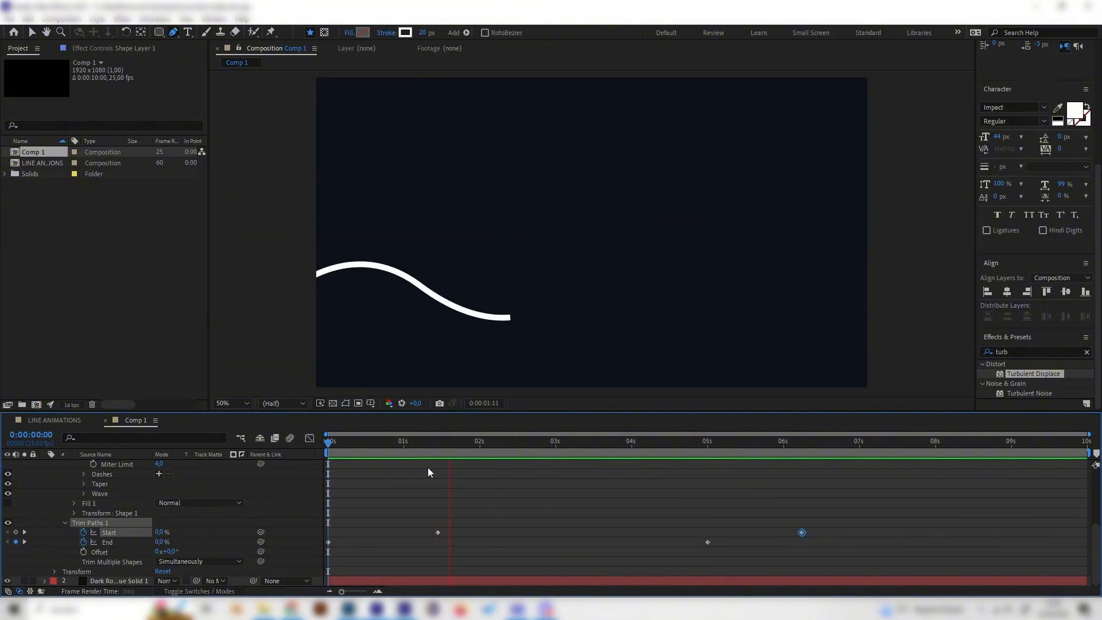
{"action": "key", "text": "space"}
Step: Collapse the shape layer and scrub through the LINE ANIMATIONS reference composition before returning to Comp 1
{"action": "scroll", "coordinate": [253, 505], "scroll_direction": "up", "scroll_amount": 4}
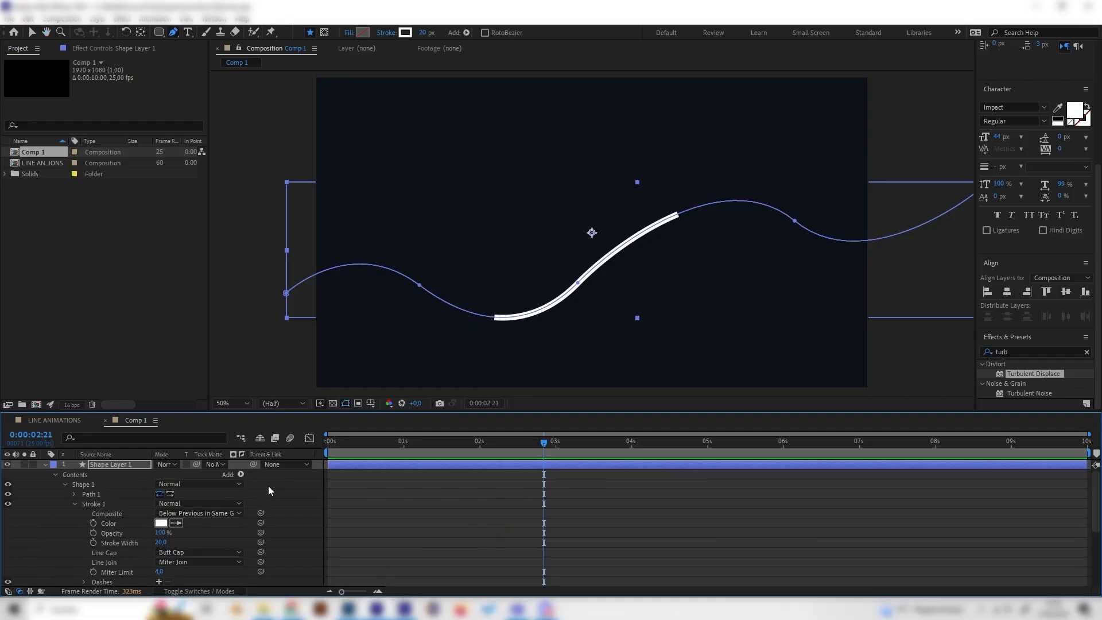
{"action": "left_click", "coordinate": [50, 463]}
{"action": "left_click", "coordinate": [46, 464]}
{"action": "left_click", "coordinate": [46, 464]}
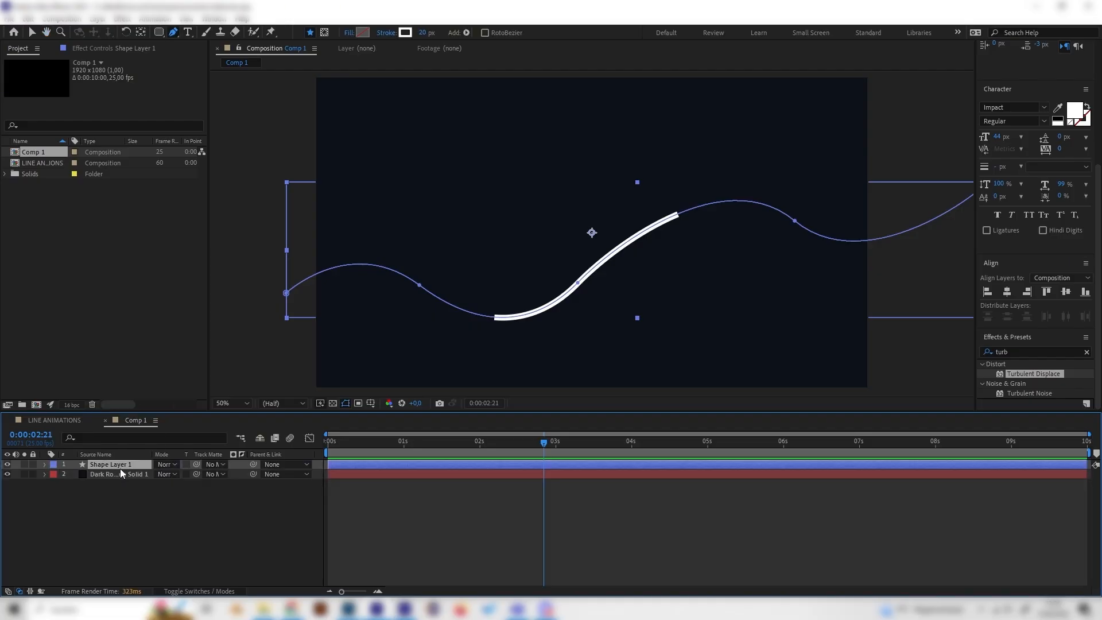
{"action": "left_click_drag", "start_coordinate": [417, 450], "coordinate": [546, 450]}
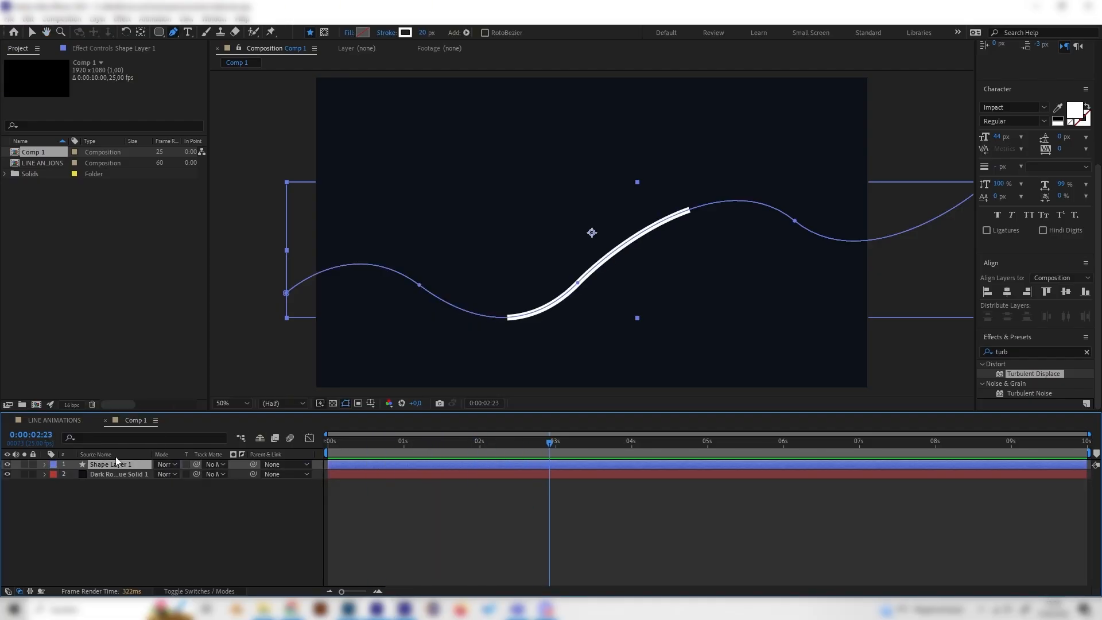
{"action": "left_click", "coordinate": [69, 421]}
{"action": "left_click_drag", "start_coordinate": [469, 446], "coordinate": [538, 443]}
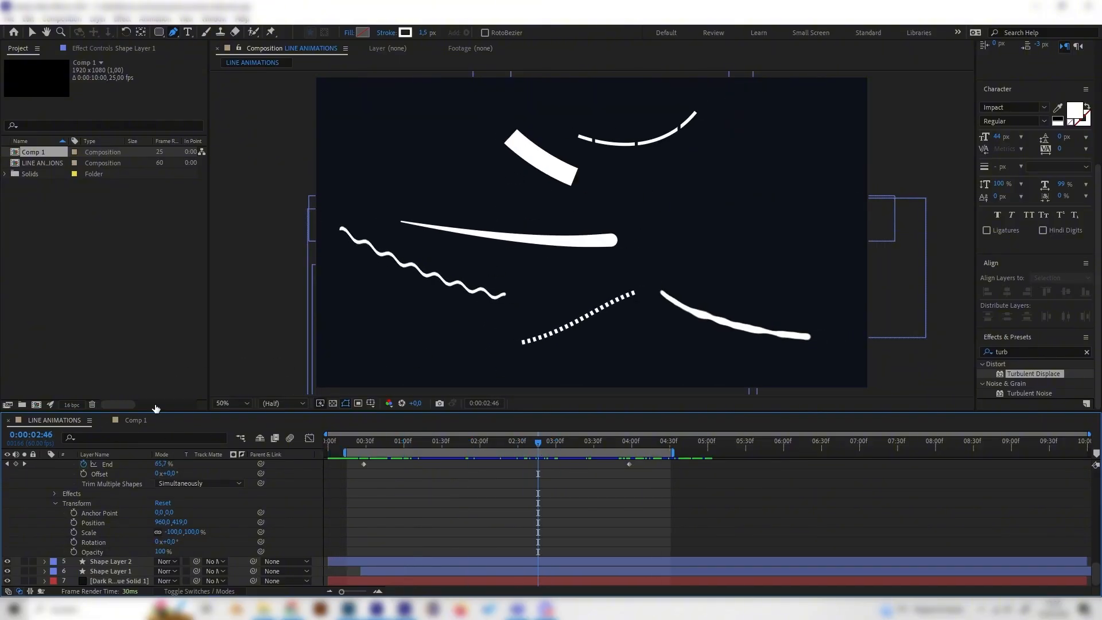
{"action": "left_click", "coordinate": [136, 419]}
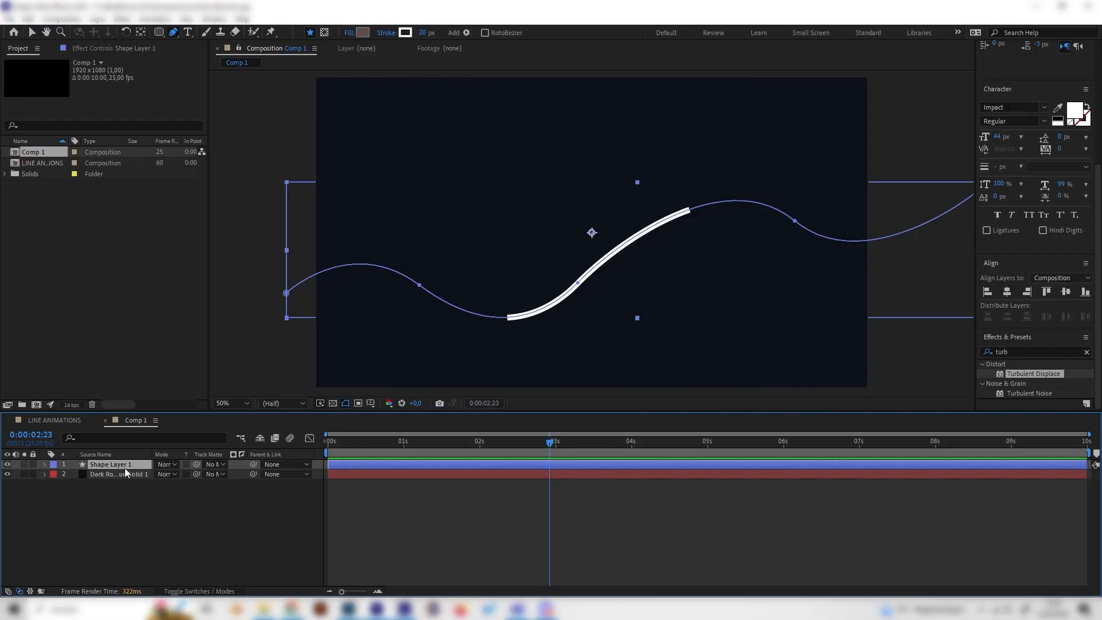
Step: Duplicate the shape layer four times and hide every copy, keeping only Shape Layer 1 visible and selected
{"action": "key", "text": "ctrl+d"}
{"action": "key", "text": "ctrl+d"}
{"action": "key", "text": "ctrl+d"}
{"action": "key", "text": "ctrl+d"}
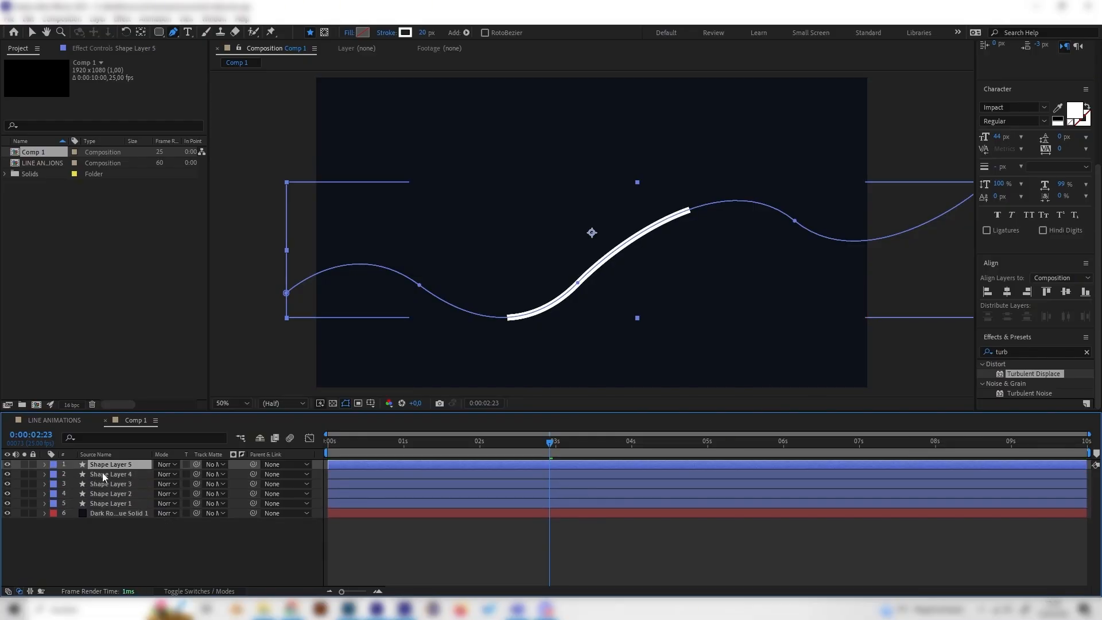
{"action": "left_click", "coordinate": [120, 544]}
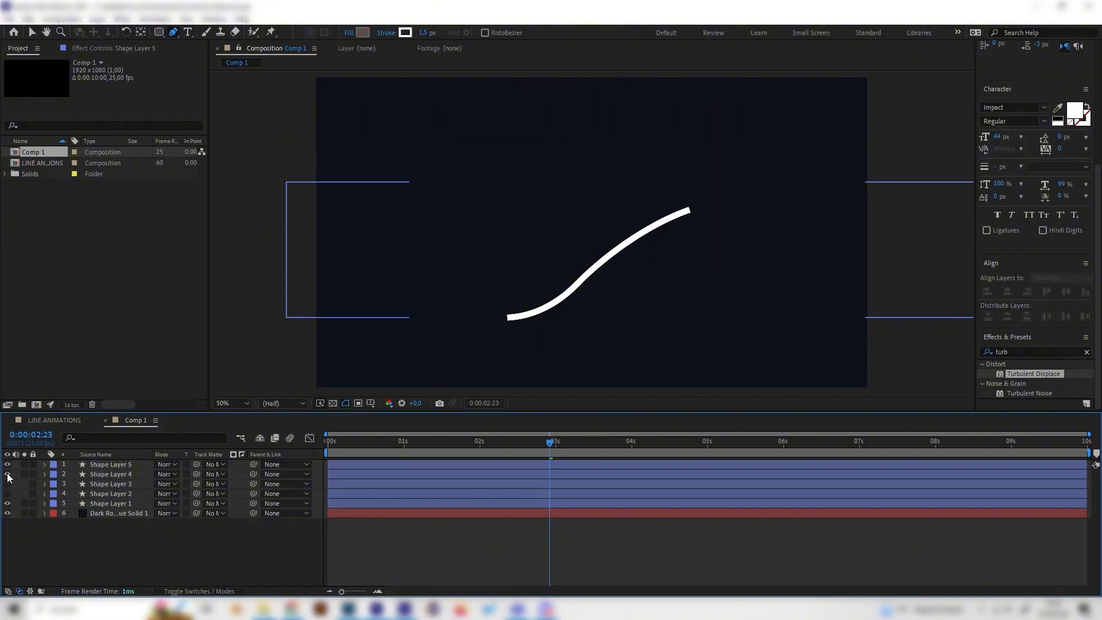
{"action": "left_click_drag", "start_coordinate": [8, 477], "coordinate": [9, 468]}
{"action": "left_click", "coordinate": [115, 503]}
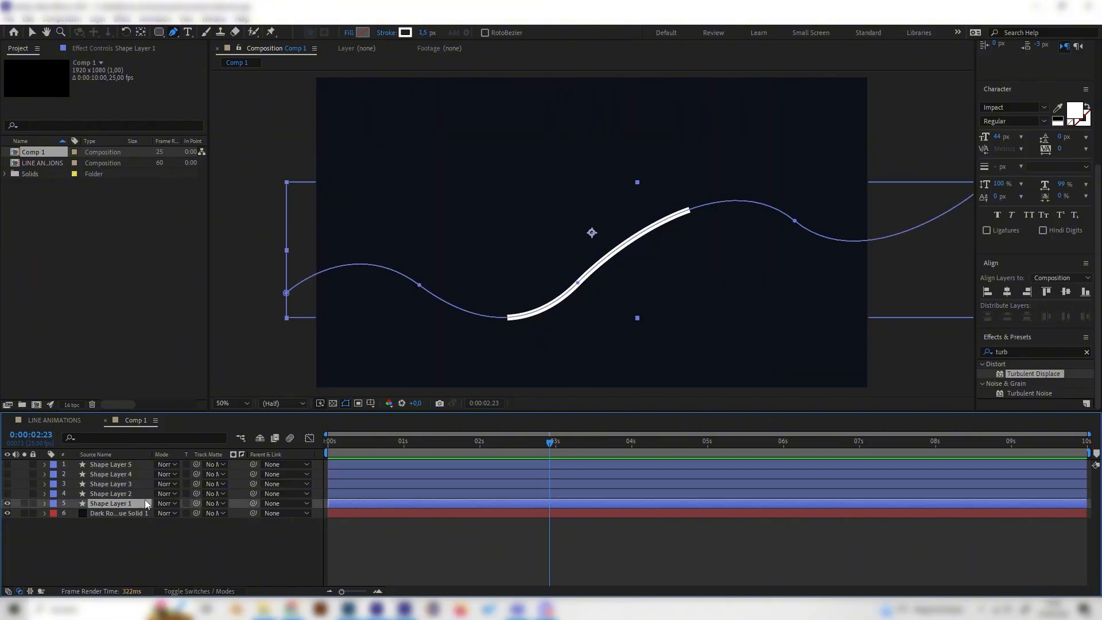
Step: Expand Shape Layer 1's properties and set its Stroke Width to 45
{"action": "left_click", "coordinate": [45, 504]}
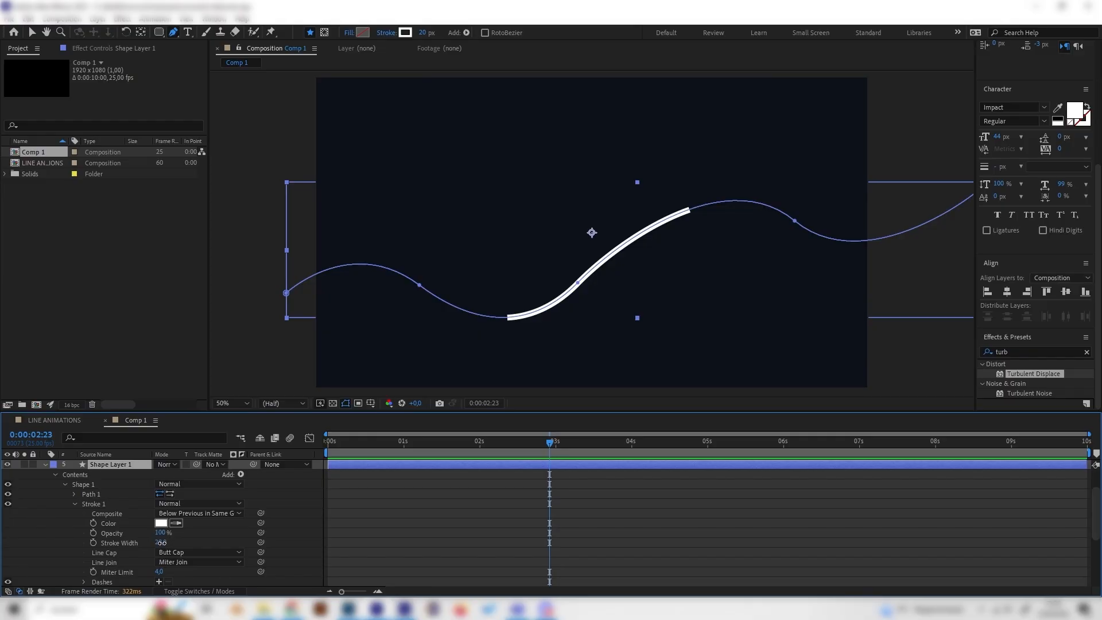
{"action": "left_click_drag", "start_coordinate": [162, 542], "coordinate": [190, 539]}
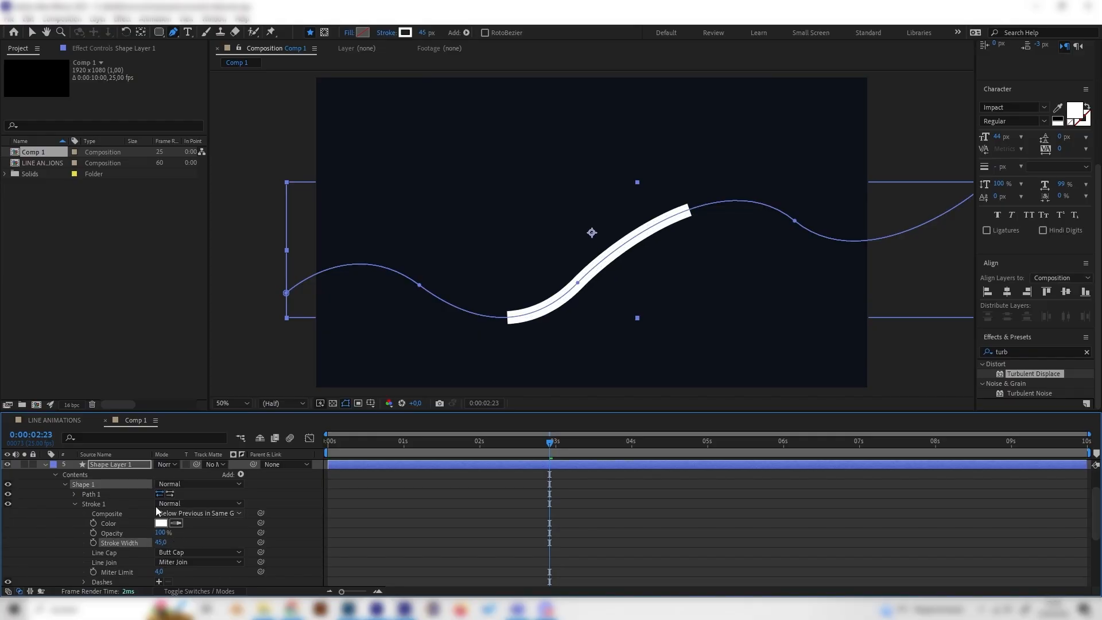
Step: Scrub the LINE ANIMATIONS reference composition, then return to Comp 1 at about 2 seconds
{"action": "left_click", "coordinate": [56, 420]}
{"action": "left_click_drag", "start_coordinate": [415, 433], "coordinate": [497, 396]}
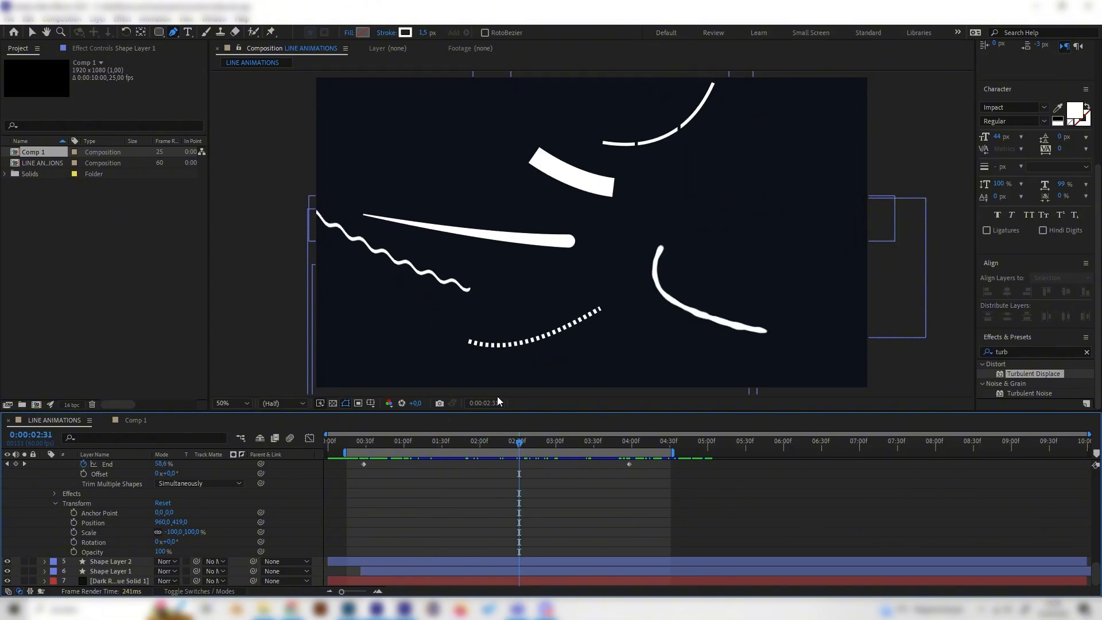
{"action": "left_click", "coordinate": [128, 422]}
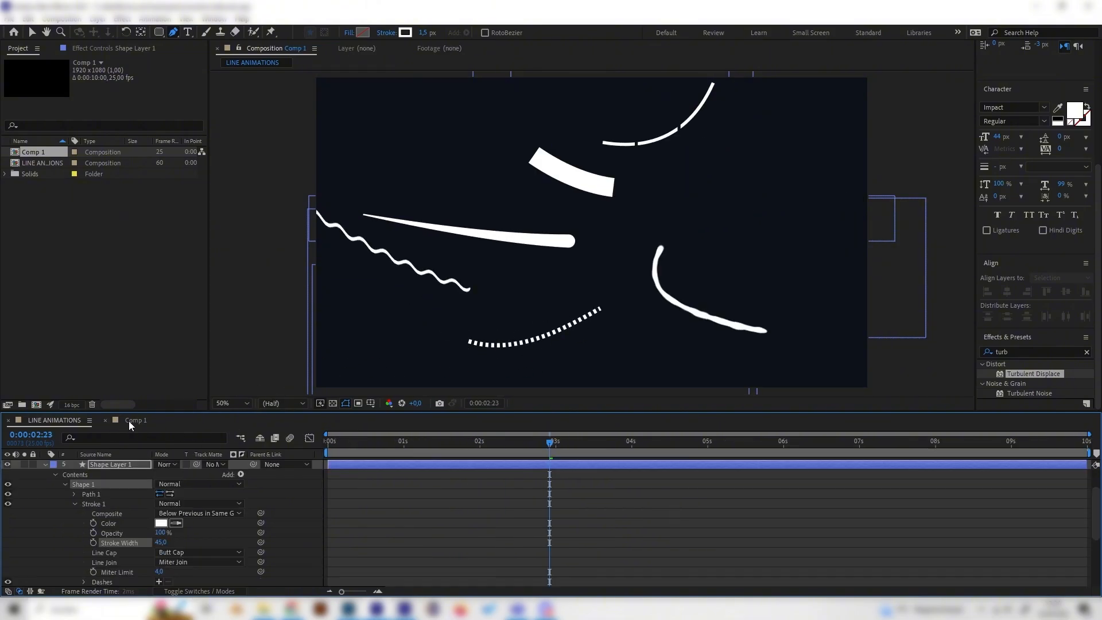
{"action": "left_click", "coordinate": [458, 444]}
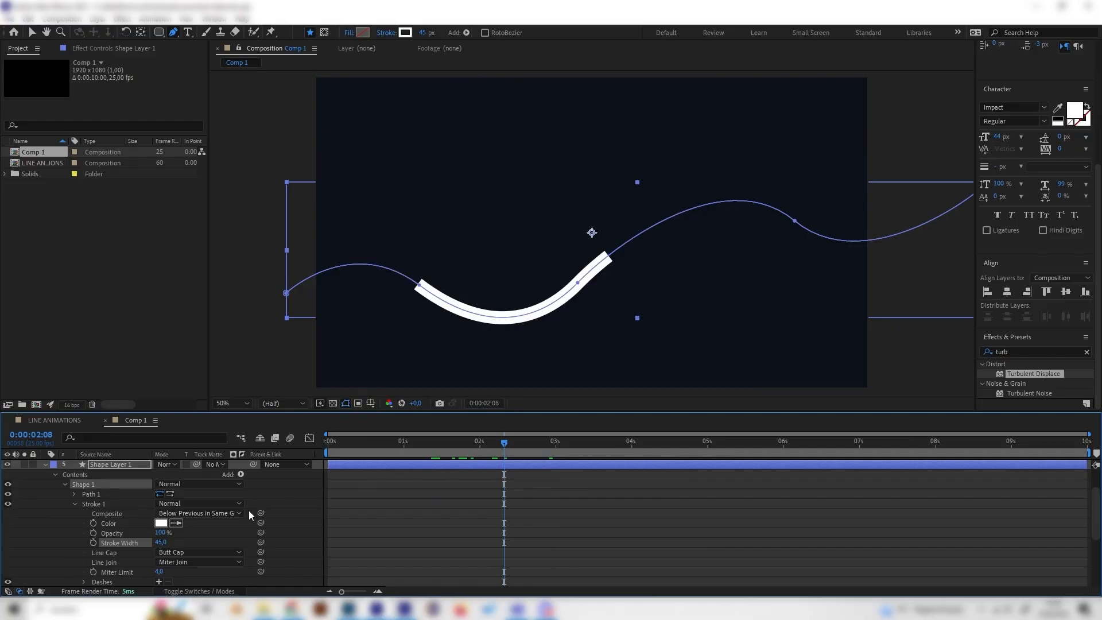
Step: Add a dash to Shape Layer 1's stroke Dashes property
{"action": "scroll", "coordinate": [208, 538], "scroll_direction": "down", "scroll_amount": 2}
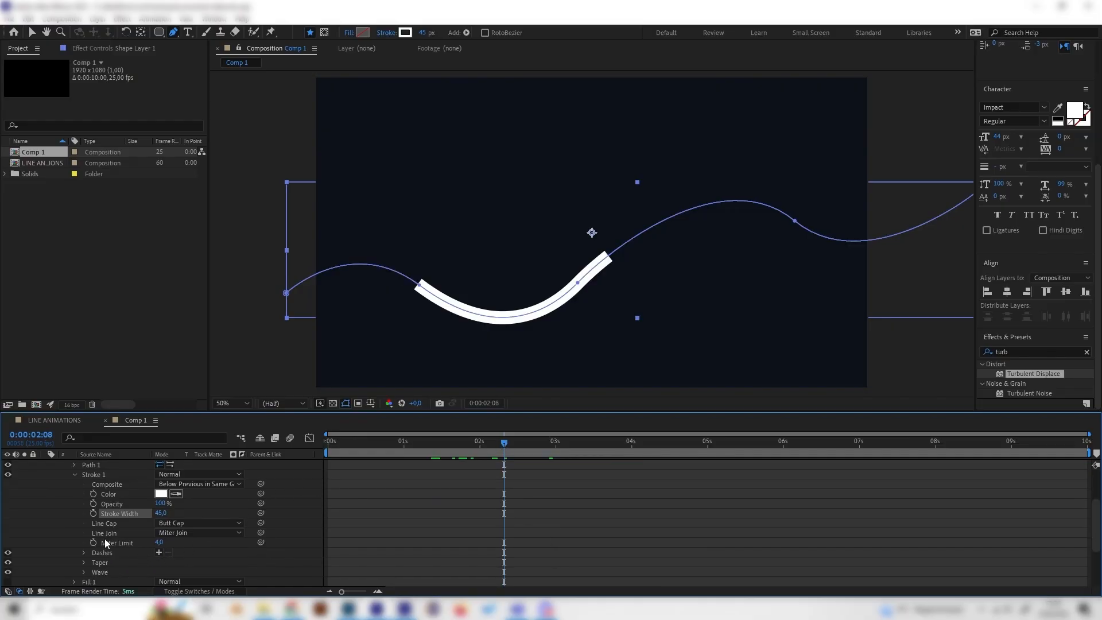
{"action": "scroll", "coordinate": [102, 522], "scroll_direction": "up", "scroll_amount": 2}
{"action": "scroll", "coordinate": [165, 543], "scroll_direction": "down", "scroll_amount": 2}
{"action": "left_click", "coordinate": [160, 552]}
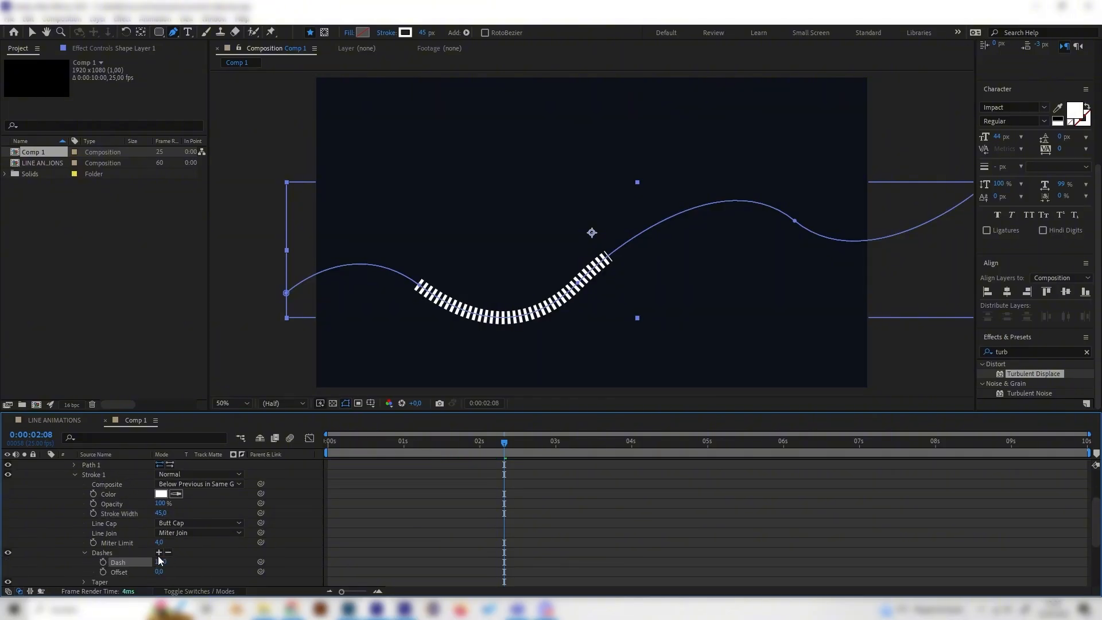
Step: Play the dashed line animation from the start
{"action": "left_click_drag", "start_coordinate": [452, 444], "coordinate": [277, 462]}
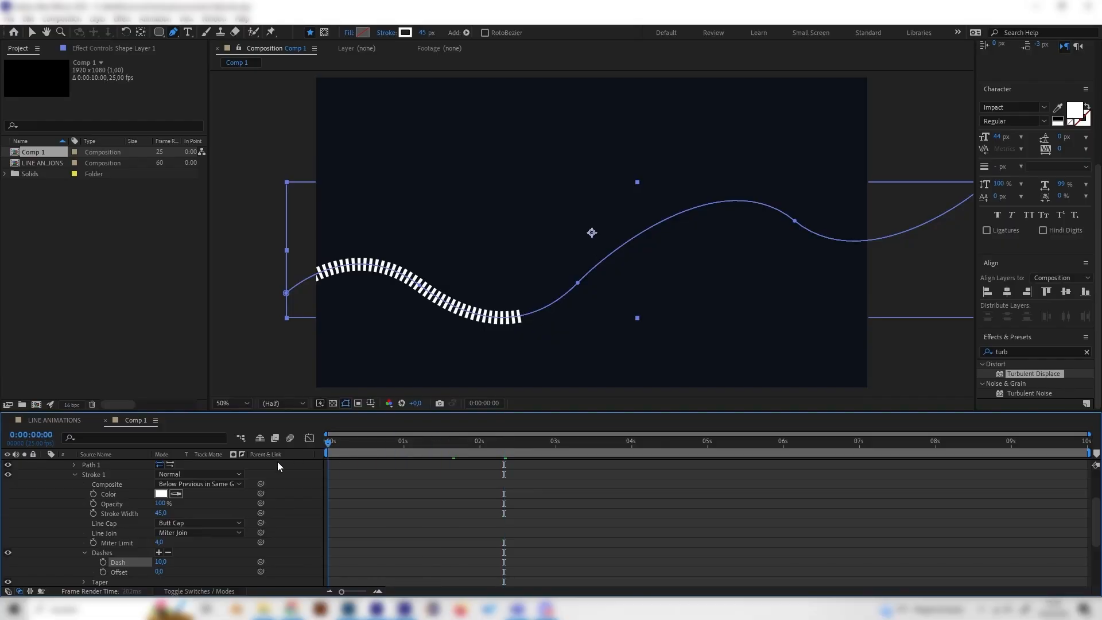
{"action": "left_click", "coordinate": [289, 483]}
{"action": "key", "text": "space"}
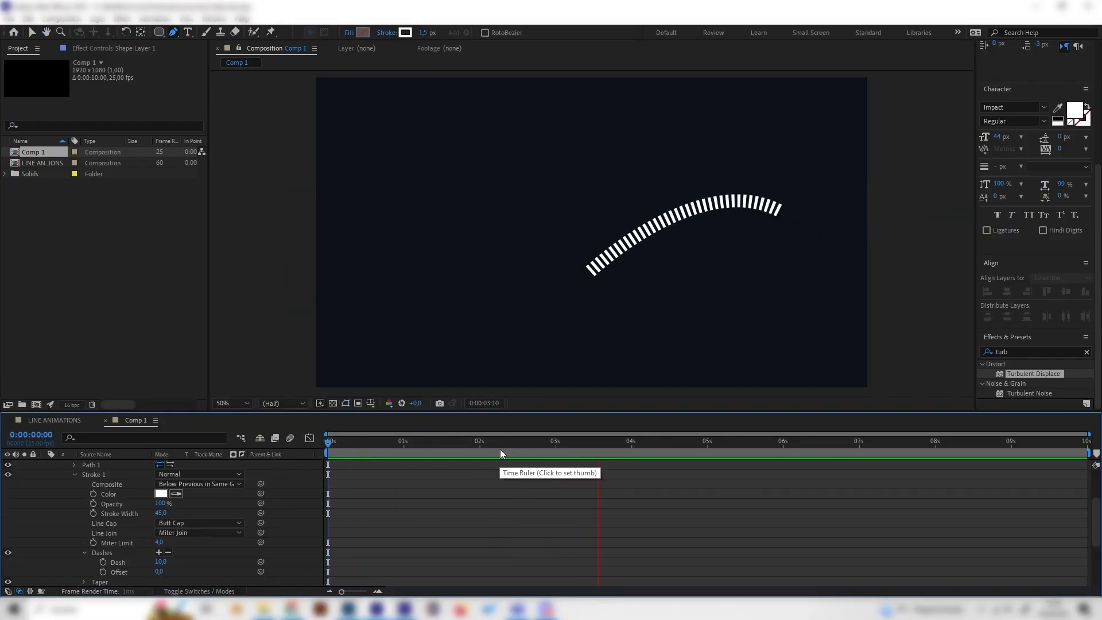
{"action": "left_click", "coordinate": [477, 445]}
{"action": "left_click_drag", "start_coordinate": [170, 569], "coordinate": [198, 568]}
{"action": "key", "text": "ctrl+z"}
Step: Set the stroke's Dash length to 33
{"action": "scroll", "coordinate": [212, 556], "scroll_direction": "down", "scroll_amount": 1}
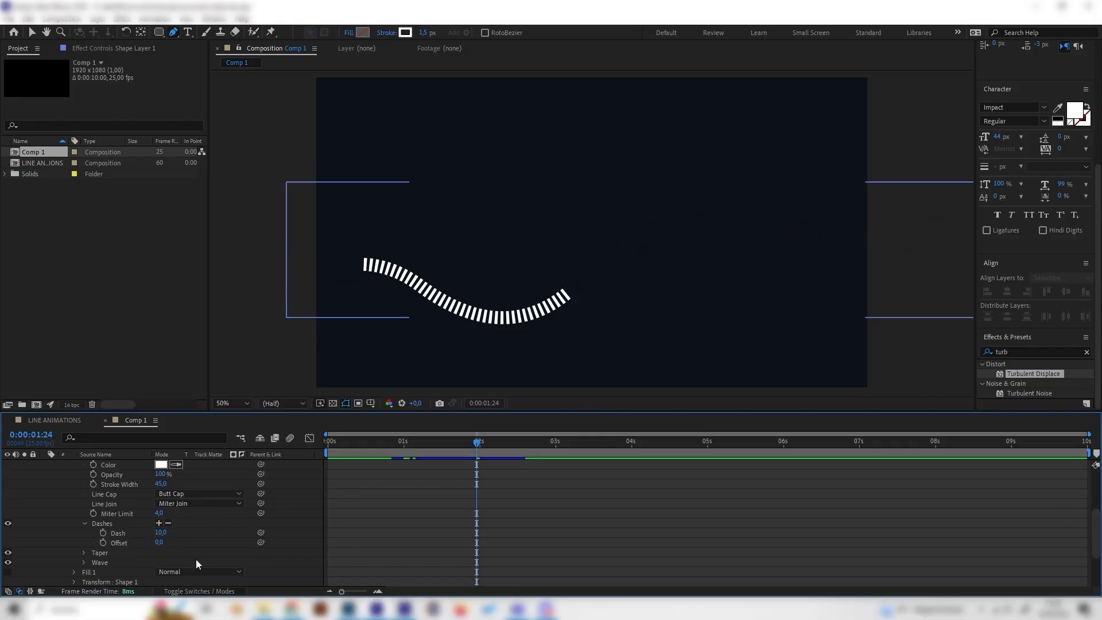
{"action": "left_click_drag", "start_coordinate": [161, 533], "coordinate": [174, 533]}
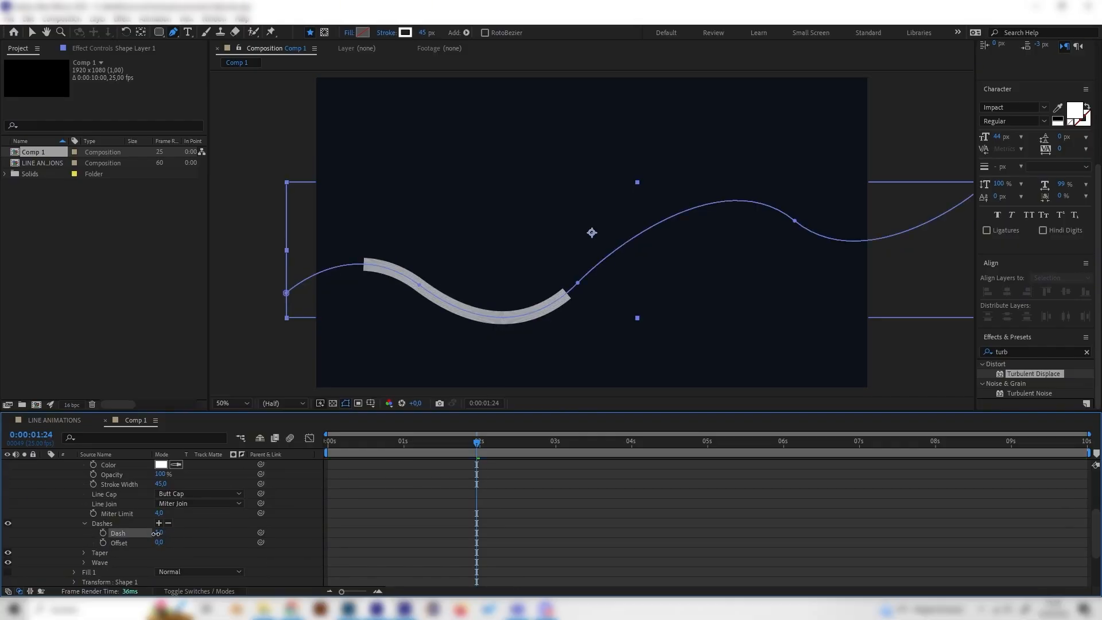
{"action": "left_click_drag", "start_coordinate": [157, 535], "coordinate": [155, 534]}
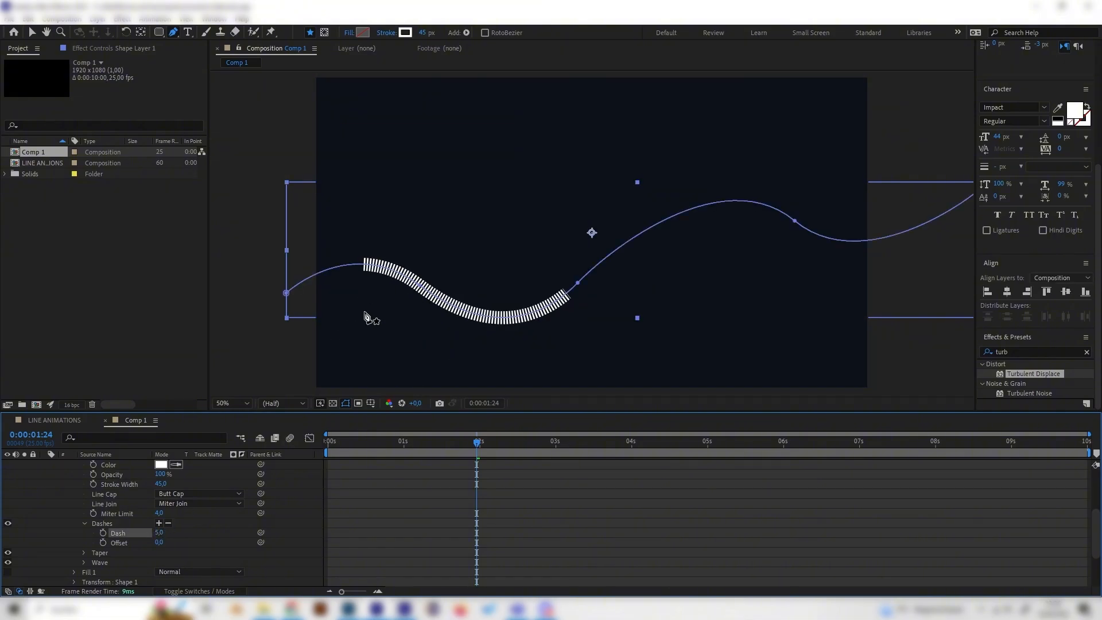
{"action": "mouse_move", "coordinate": [158, 533]}
{"action": "left_mouse_down"}
{"action": "mouse_move", "coordinate": [194, 527]}
{"action": "mouse_move", "coordinate": [170, 529]}
{"action": "left_mouse_up"}
Step: Play the dashed animation from near the beginning to preview it
{"action": "left_click_drag", "start_coordinate": [400, 445], "coordinate": [332, 454]}
{"action": "key", "text": "space"}
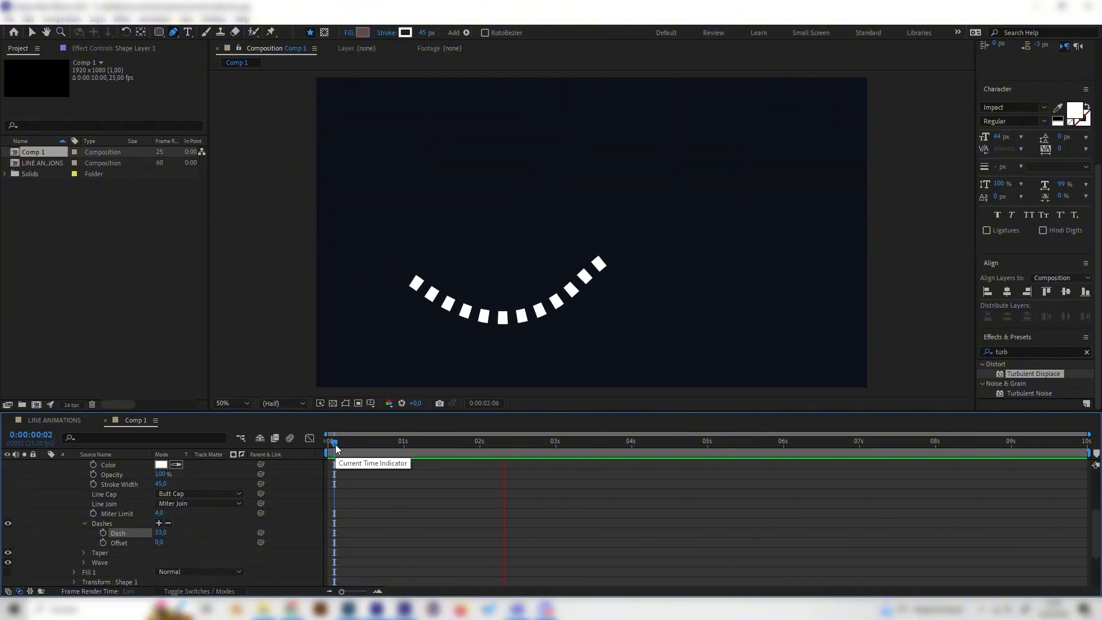
{"action": "key", "text": "space"}
Step: Hide Shape Layer 1, make Shape Layer 2 visible, and expand its properties
{"action": "key", "text": "g"}
{"action": "scroll", "coordinate": [115, 525], "scroll_direction": "up", "scroll_amount": 5}
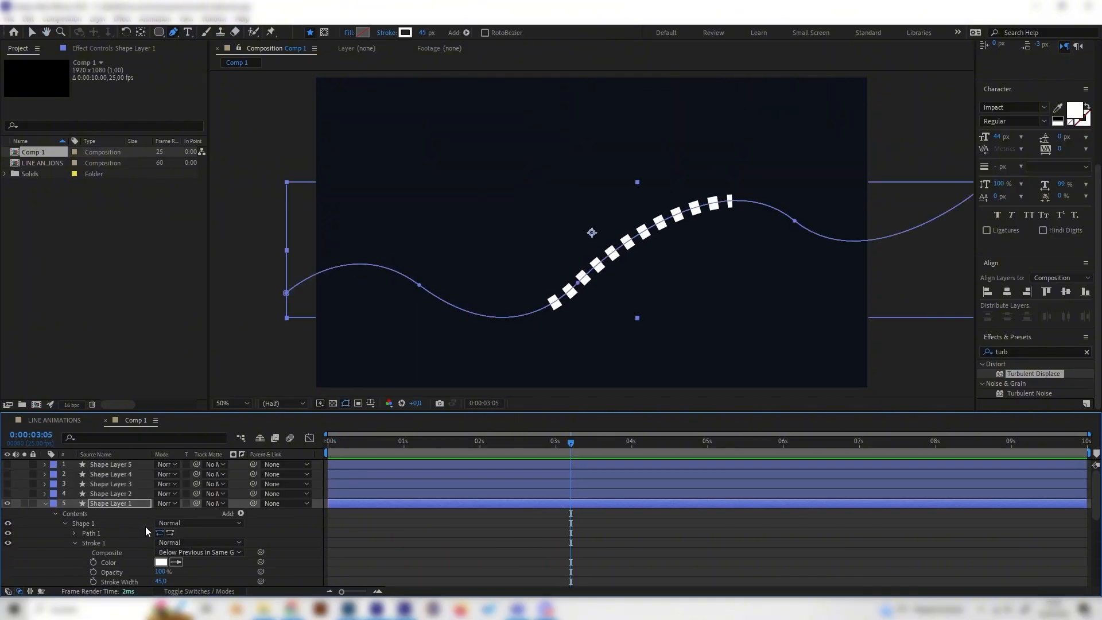
{"action": "left_click", "coordinate": [45, 504]}
{"action": "left_click", "coordinate": [7, 504]}
{"action": "left_click", "coordinate": [42, 494]}
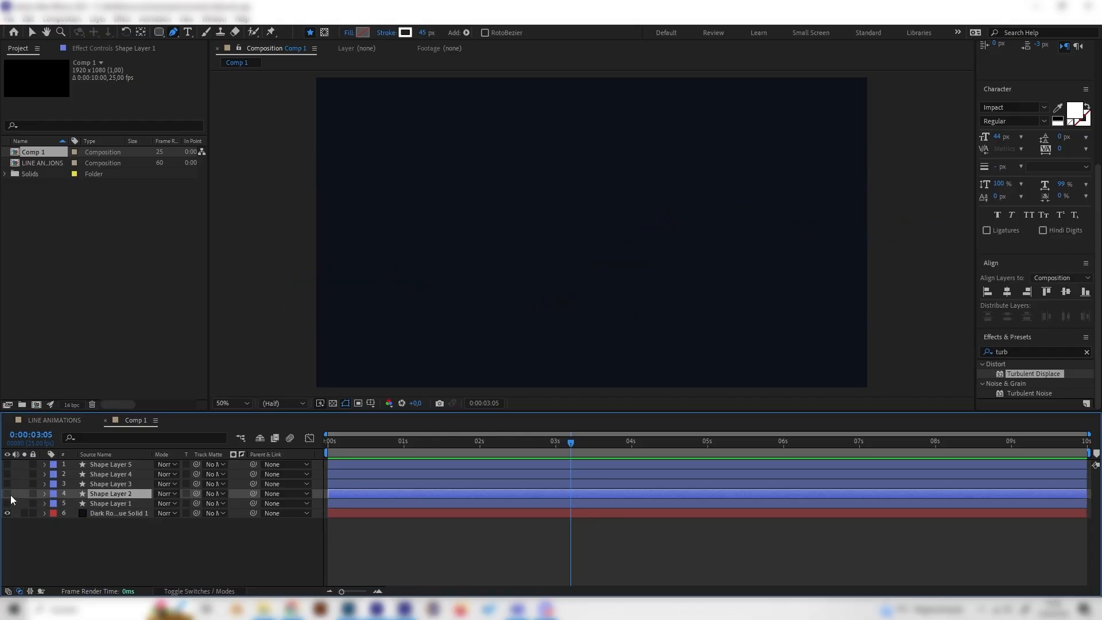
{"action": "left_click", "coordinate": [7, 494]}
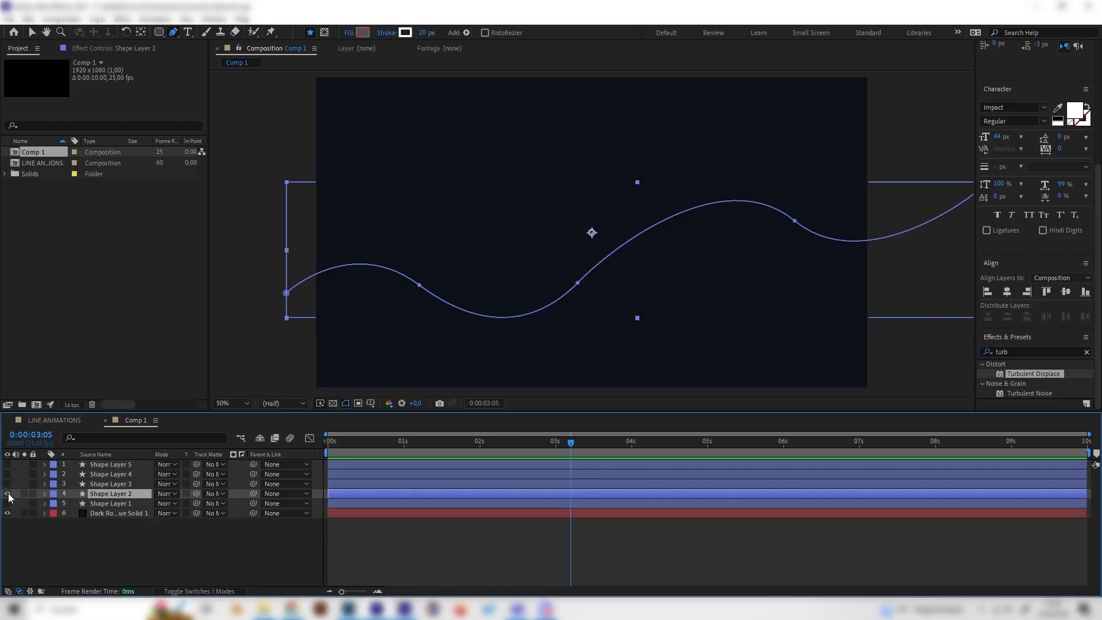
{"action": "left_click", "coordinate": [44, 493]}
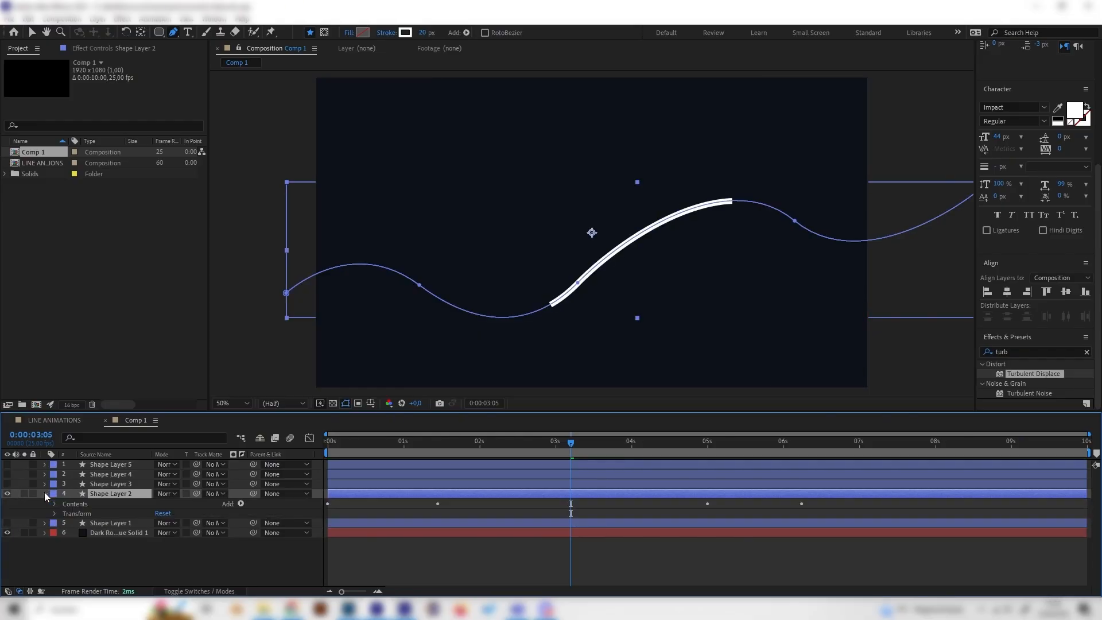
Step: Switch to the LINE ANIMATIONS reference composition and scrub through its animation
{"action": "left_click", "coordinate": [36, 420]}
{"action": "left_click_drag", "start_coordinate": [447, 448], "coordinate": [514, 443]}
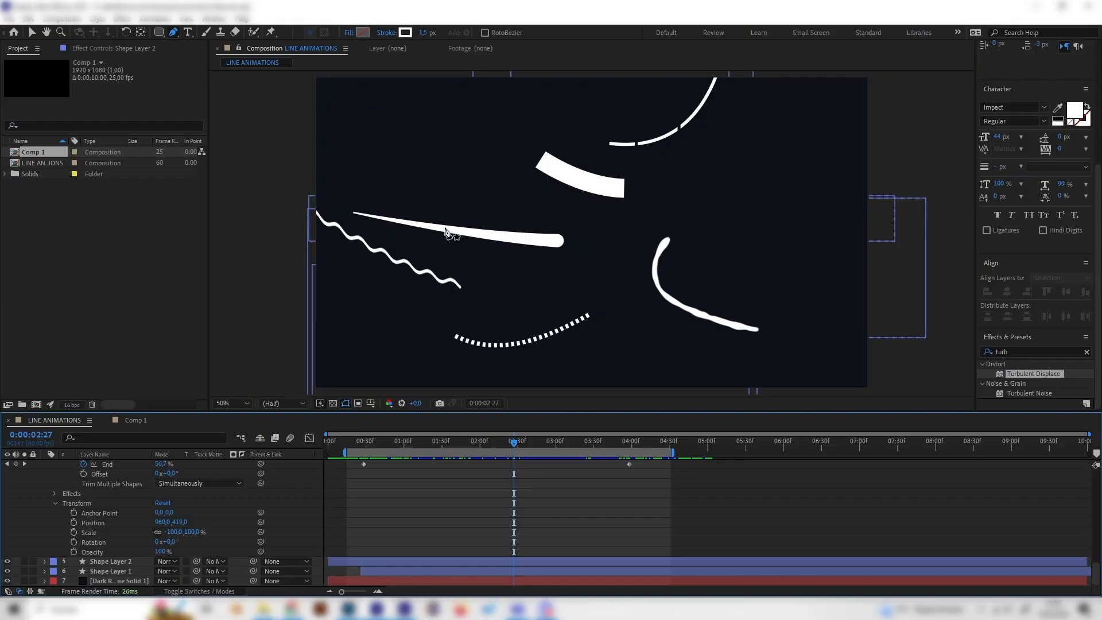
Step: In Comp 1, open Shape Layer 2's stroke taper settings and set the taper's Start Length to 100%
{"action": "left_click", "coordinate": [127, 420]}
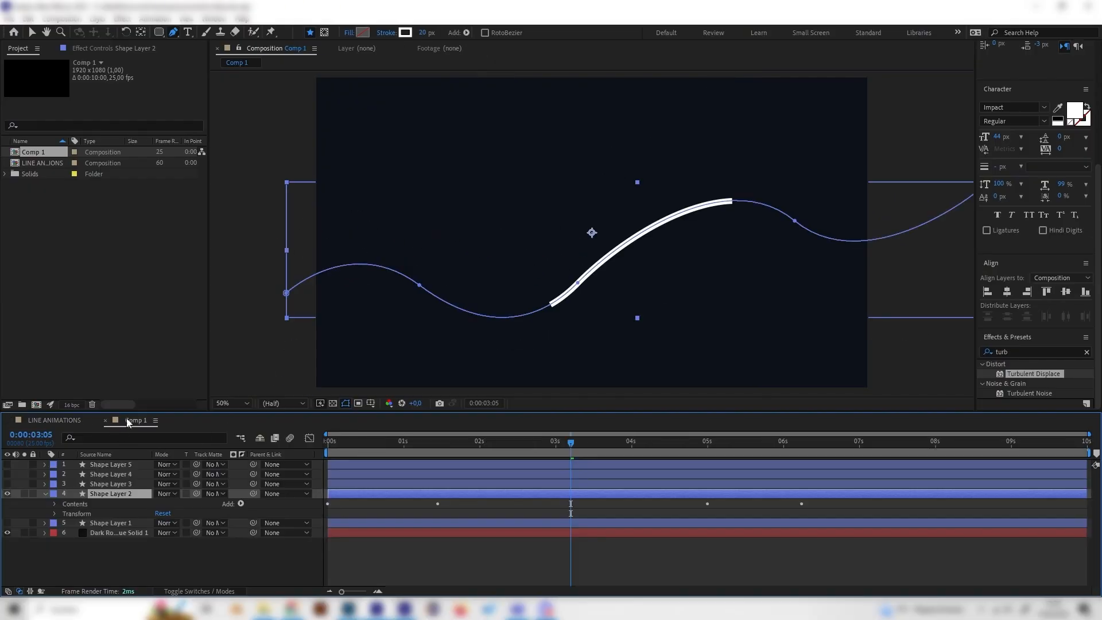
{"action": "left_click", "coordinate": [55, 504]}
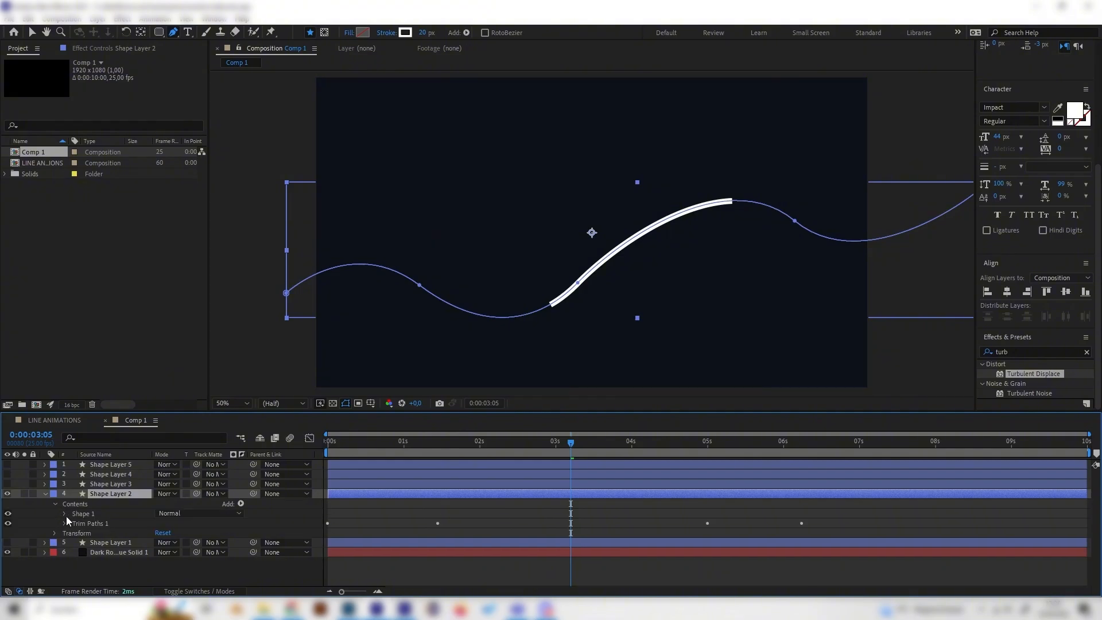
{"action": "left_click", "coordinate": [65, 514]}
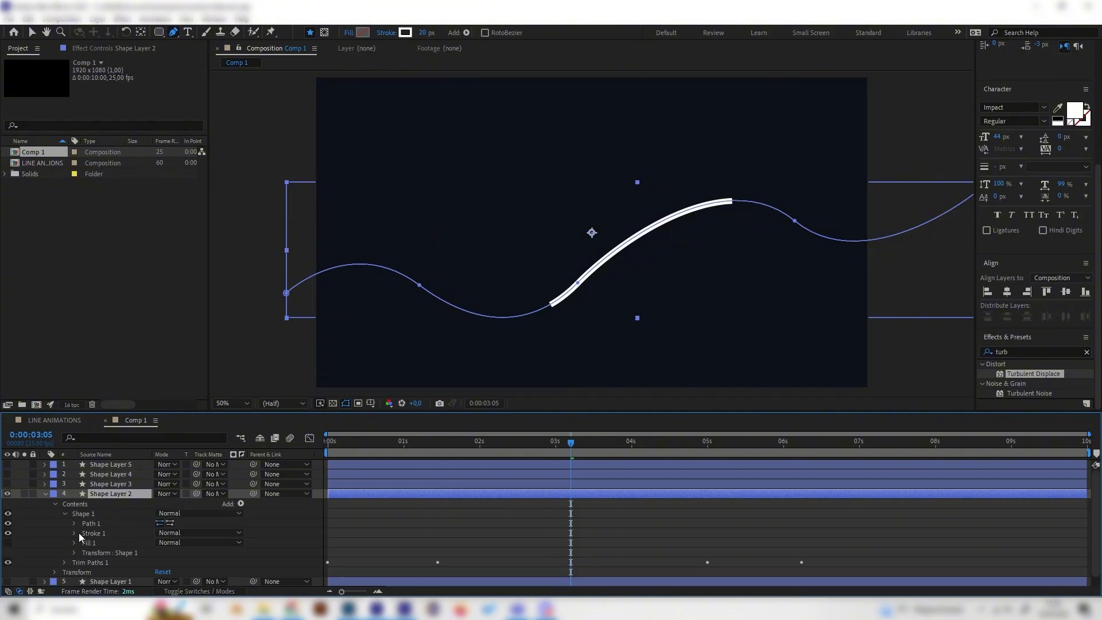
{"action": "left_click", "coordinate": [73, 533]}
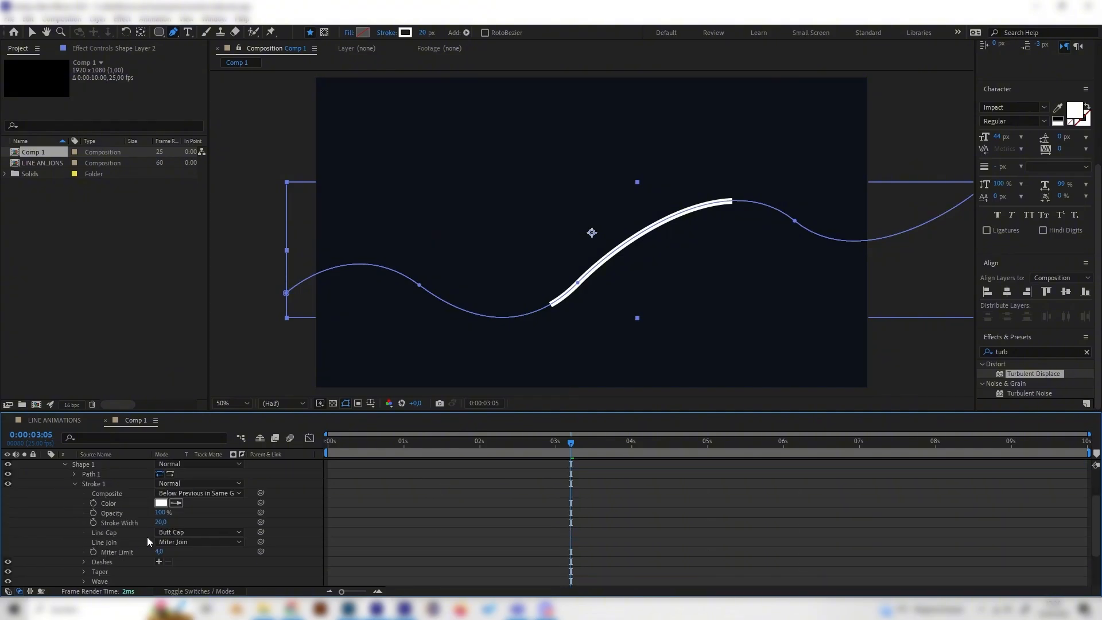
{"action": "left_click", "coordinate": [84, 573]}
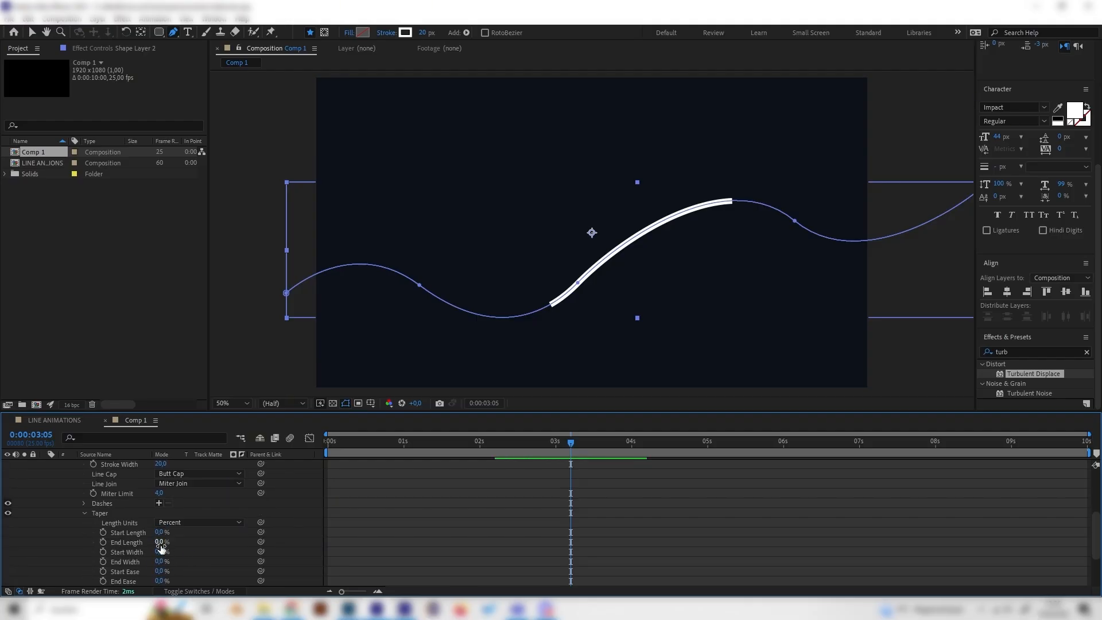
{"action": "mouse_move", "coordinate": [163, 545]}
{"action": "left_mouse_down"}
{"action": "mouse_move", "coordinate": [209, 541]}
{"action": "mouse_move", "coordinate": [153, 542]}
{"action": "mouse_move", "coordinate": [227, 529]}
{"action": "left_mouse_up"}
Step: Scrub and play the tapered line animation to preview it
{"action": "mouse_move", "coordinate": [432, 454]}
{"action": "left_mouse_down"}
{"action": "mouse_move", "coordinate": [350, 452]}
{"action": "mouse_move", "coordinate": [419, 454]}
{"action": "left_mouse_up"}
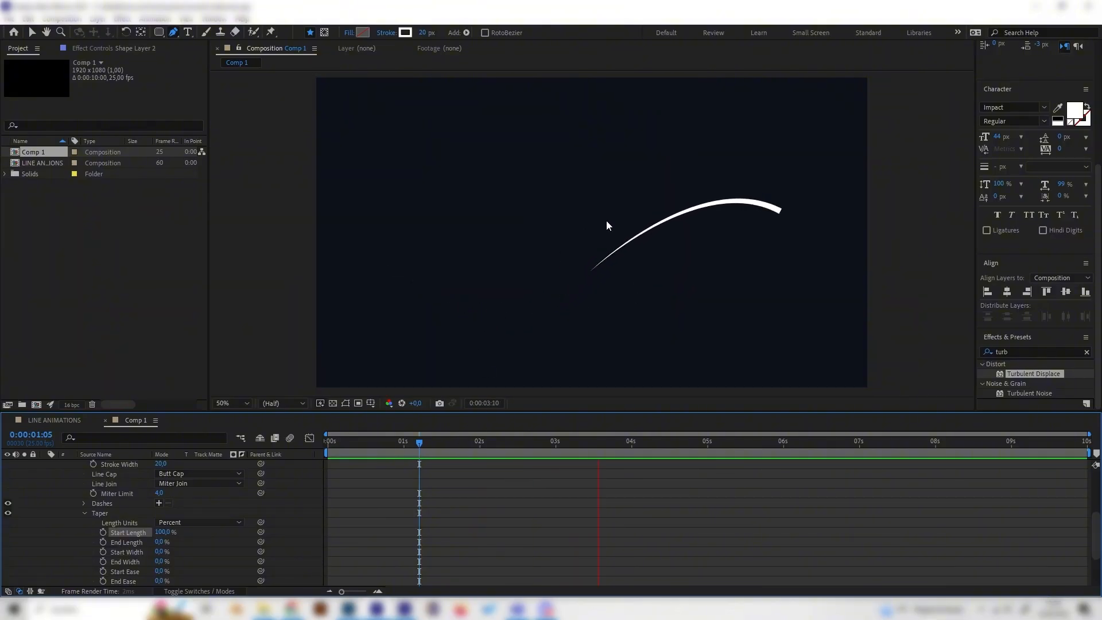
{"action": "left_click", "coordinate": [560, 245]}
{"action": "key", "text": "space"}
{"action": "key", "text": "space"}
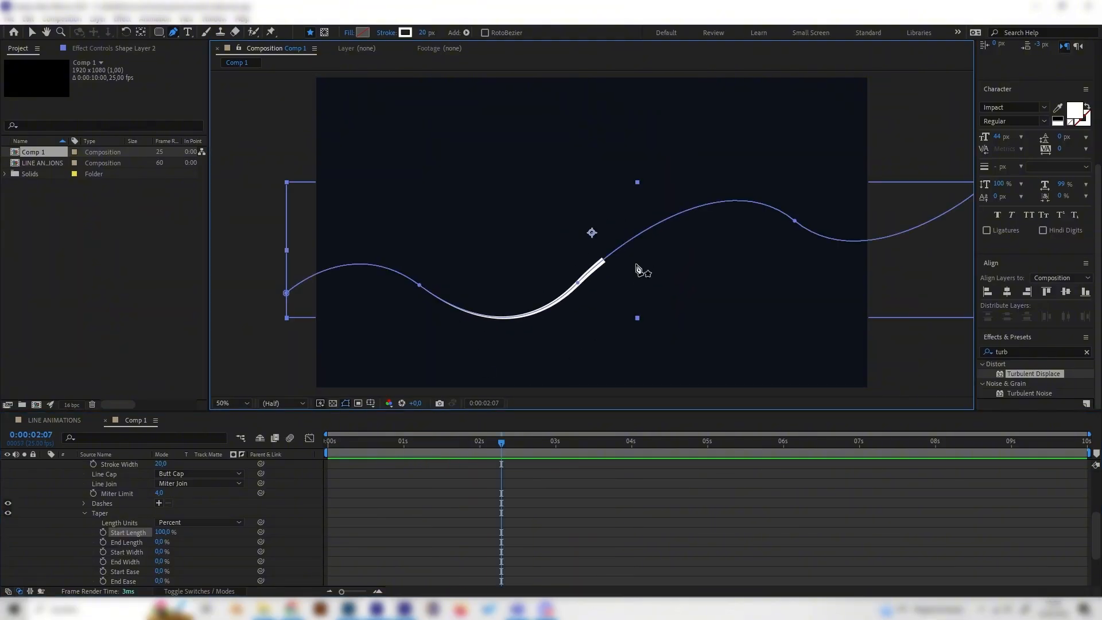
Step: Set the stroke width of Shape Layer 2 to 40
{"action": "left_click", "coordinate": [35, 33]}
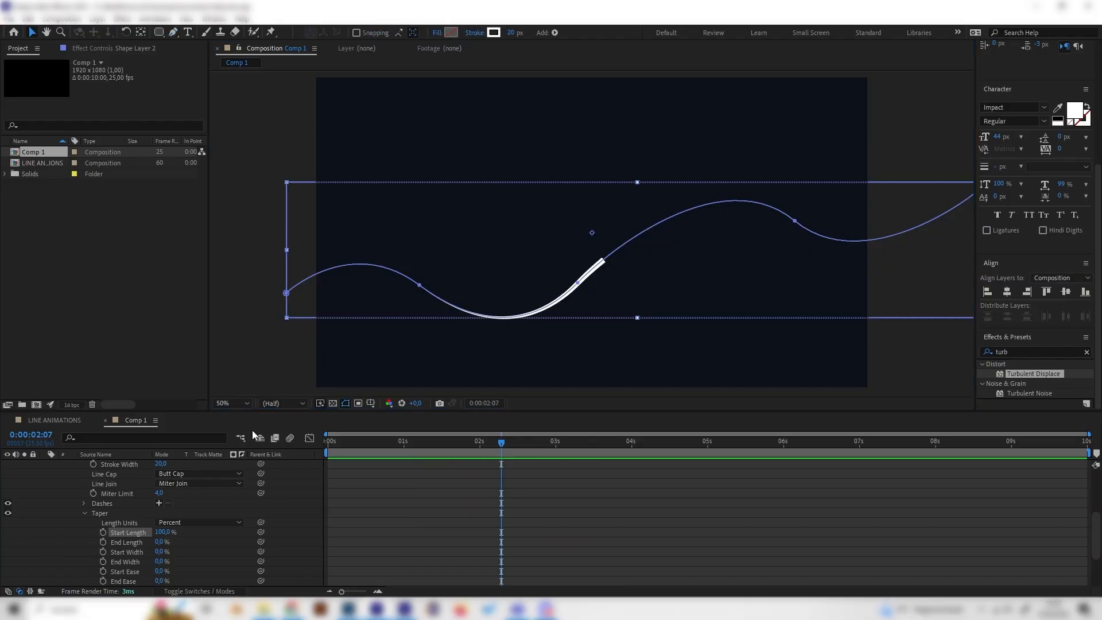
{"action": "scroll", "coordinate": [364, 460], "scroll_direction": "up", "scroll_amount": 2}
{"action": "left_click", "coordinate": [489, 441]}
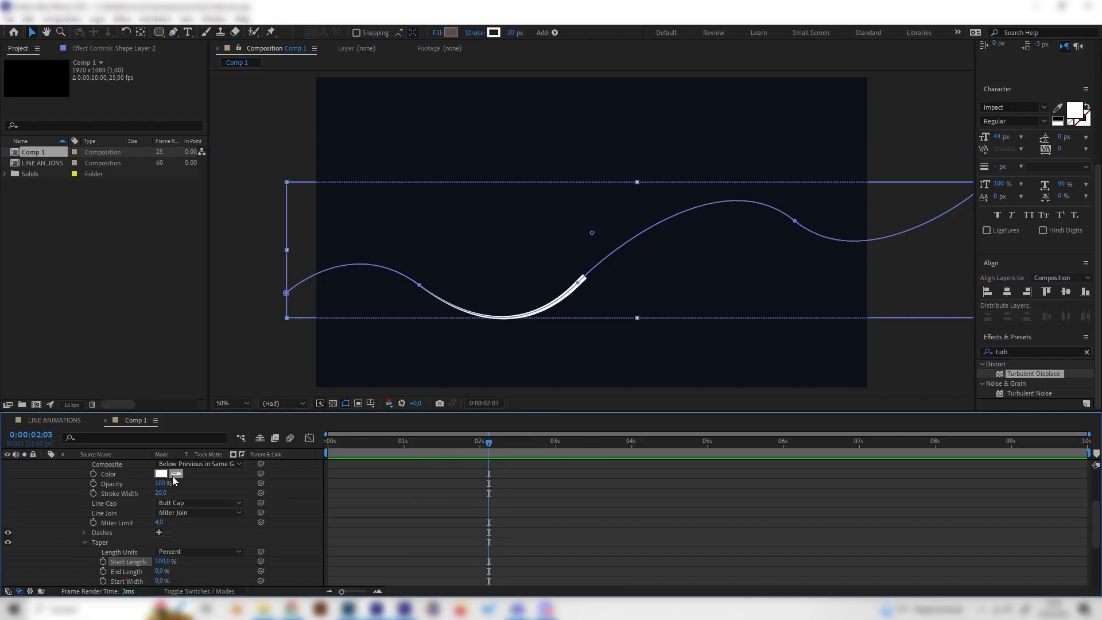
{"action": "key", "text": "BackSpace"}
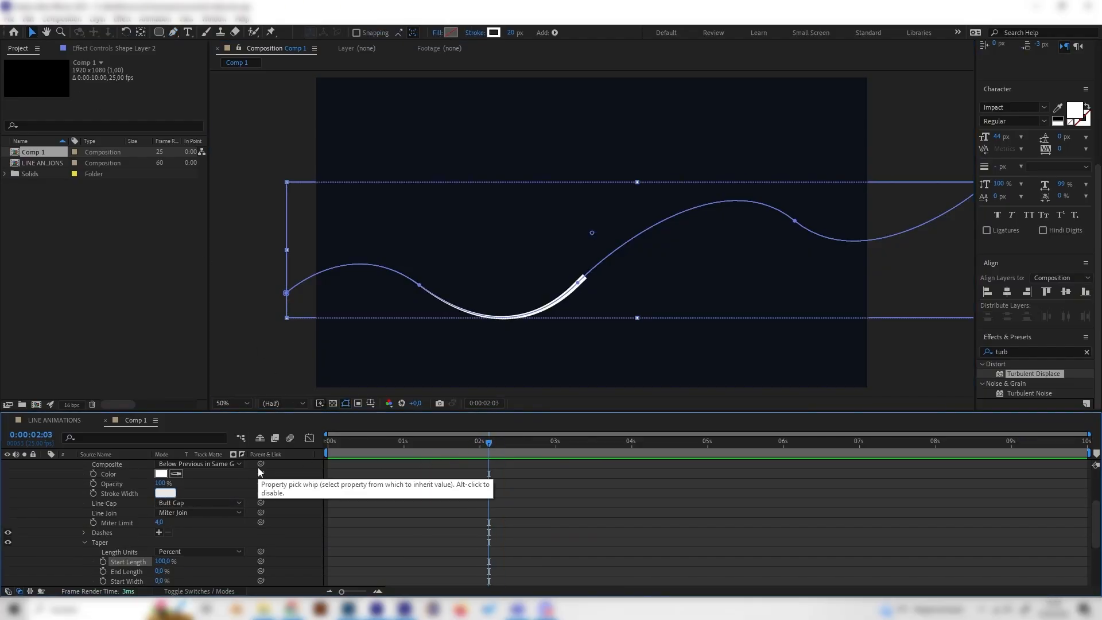
{"action": "type", "text": "40"}
{"action": "key", "text": "Return"}
Step: Set the stroke's Line Cap to Round Cap and play the animation from the start
{"action": "left_click", "coordinate": [620, 517]}
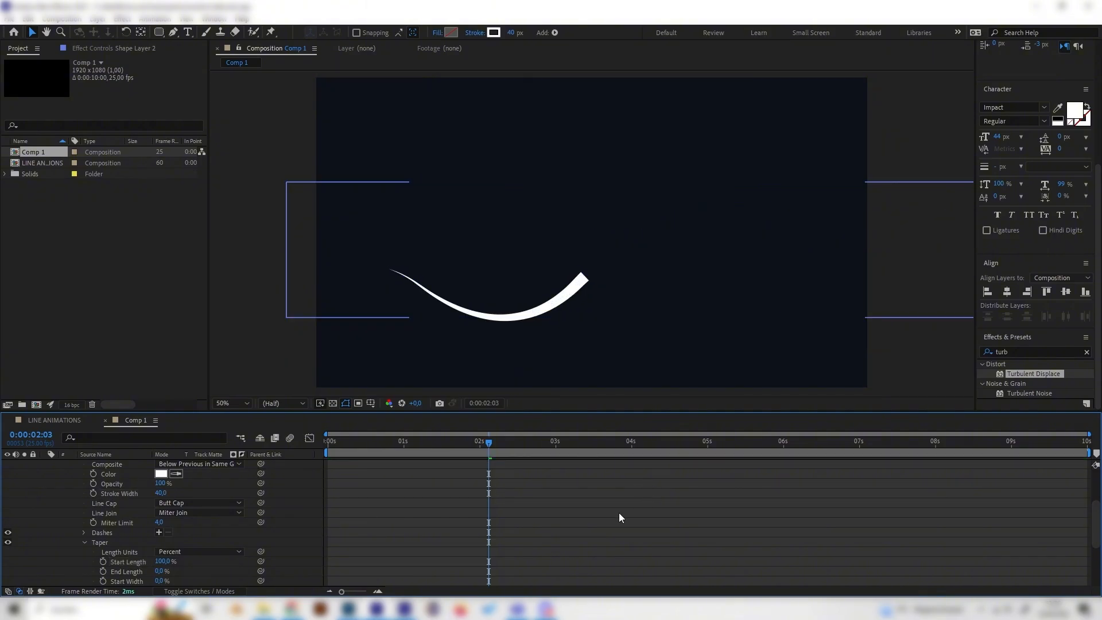
{"action": "mouse_move", "coordinate": [493, 440]}
{"action": "left_mouse_down"}
{"action": "mouse_move", "coordinate": [449, 443]}
{"action": "mouse_move", "coordinate": [603, 442]}
{"action": "left_mouse_up"}
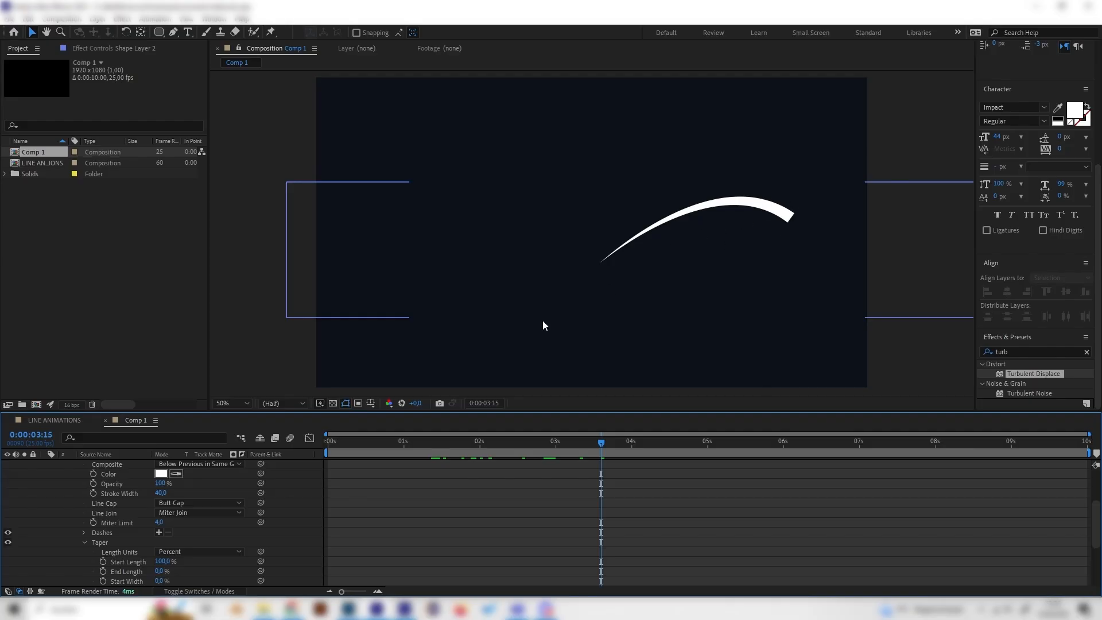
{"action": "left_click", "coordinate": [180, 505]}
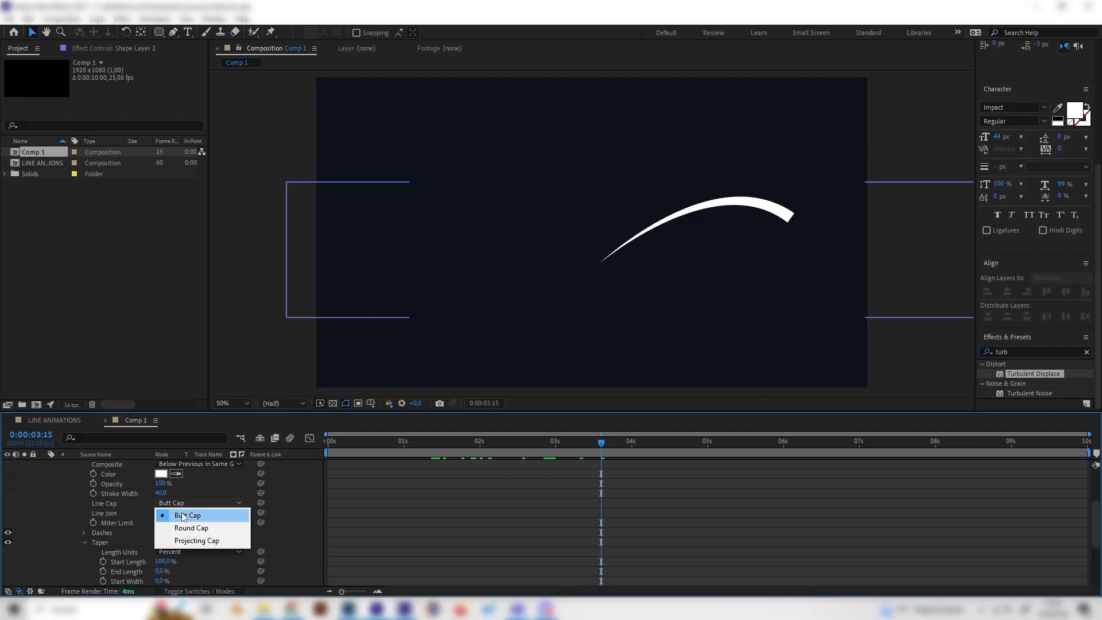
{"action": "left_click", "coordinate": [185, 528]}
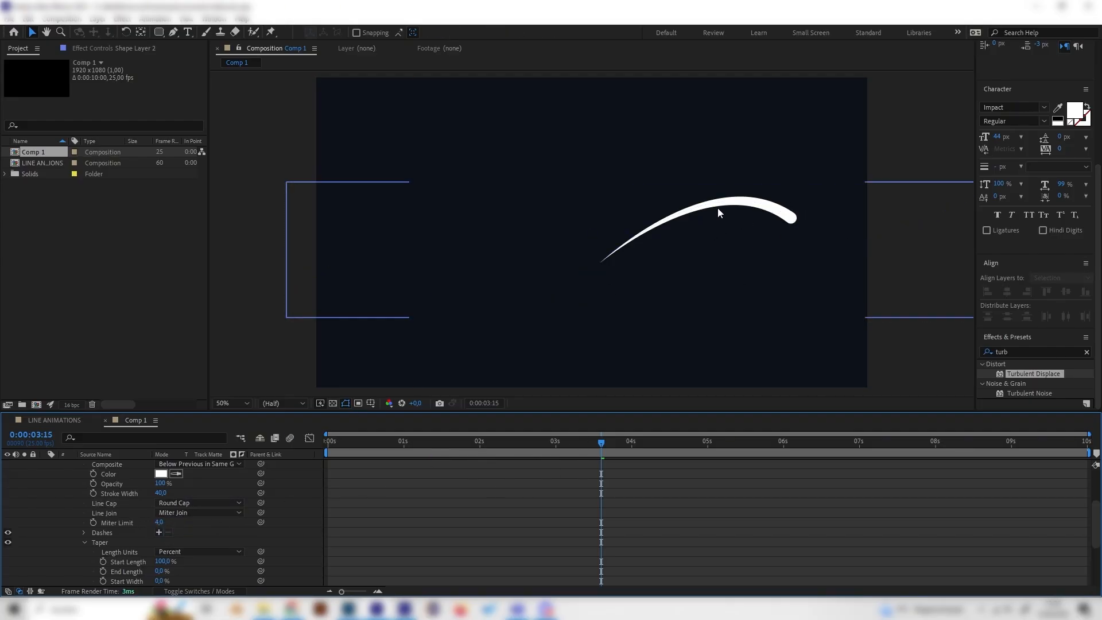
{"action": "left_click_drag", "start_coordinate": [539, 442], "coordinate": [298, 471]}
{"action": "key", "text": "space"}
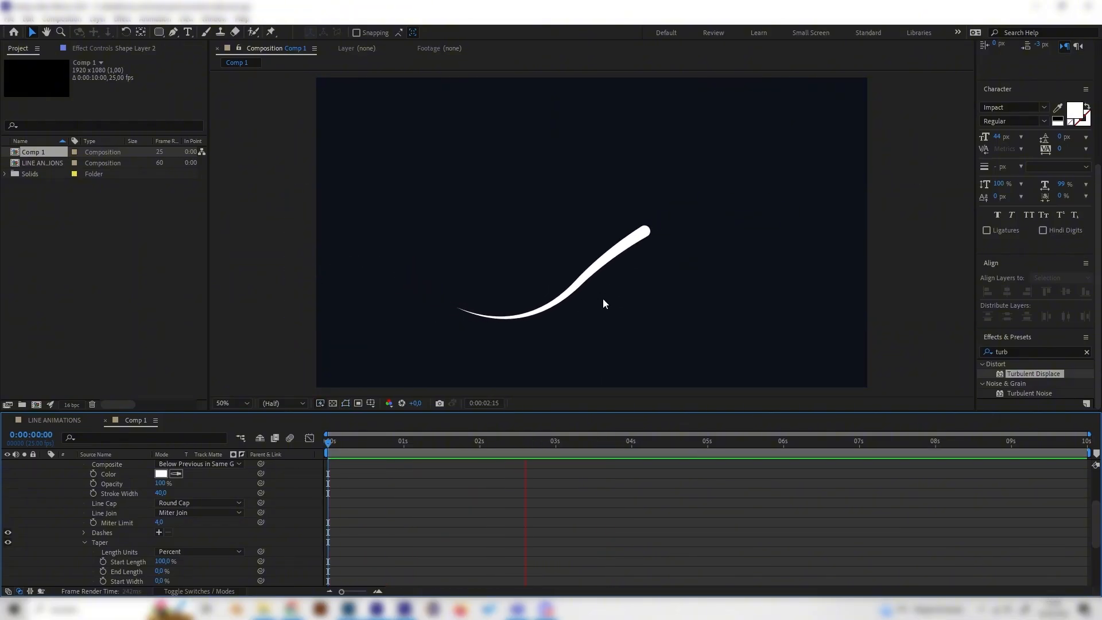
Step: Set the taper's End Length to 85% and preview the animation
{"action": "left_click", "coordinate": [483, 442]}
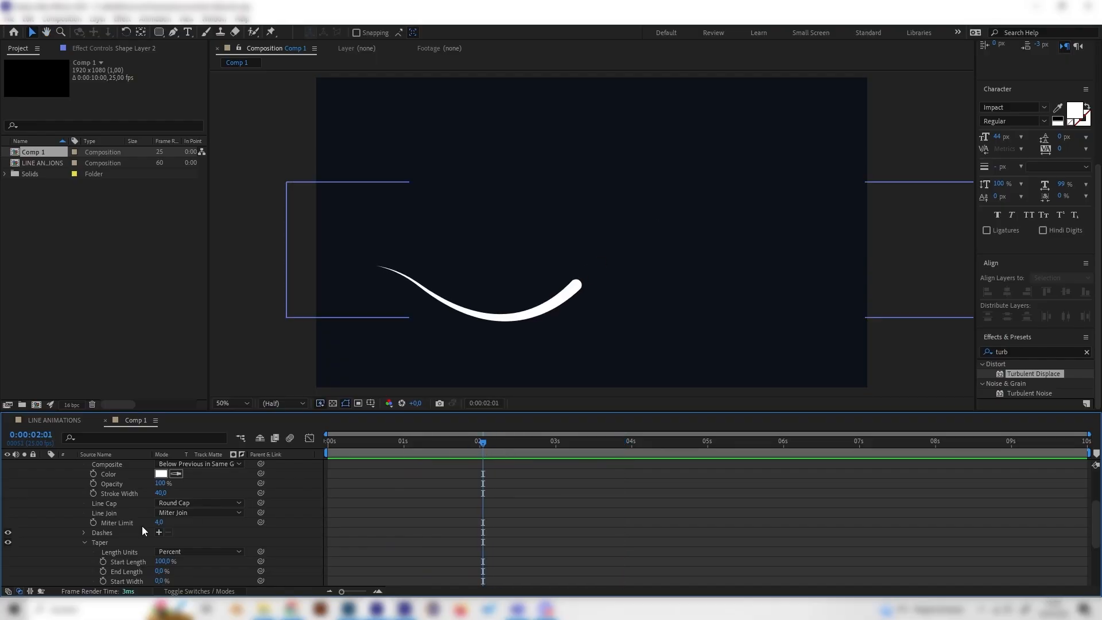
{"action": "scroll", "coordinate": [166, 540], "scroll_direction": "down", "scroll_amount": 3}
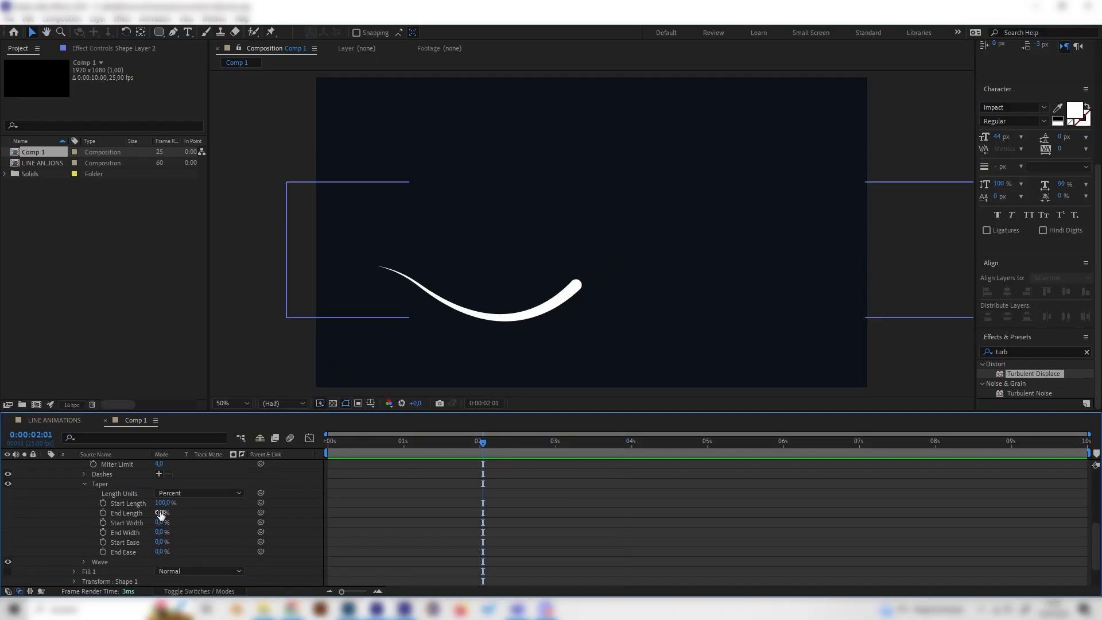
{"action": "left_click_drag", "start_coordinate": [161, 515], "coordinate": [169, 510]}
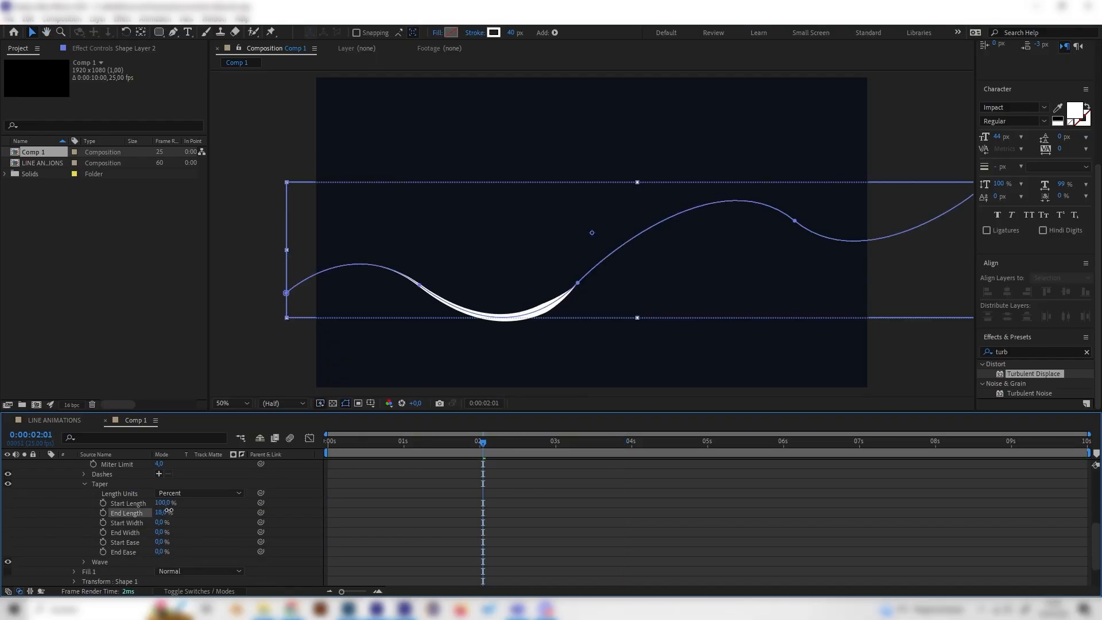
{"action": "key", "text": "space"}
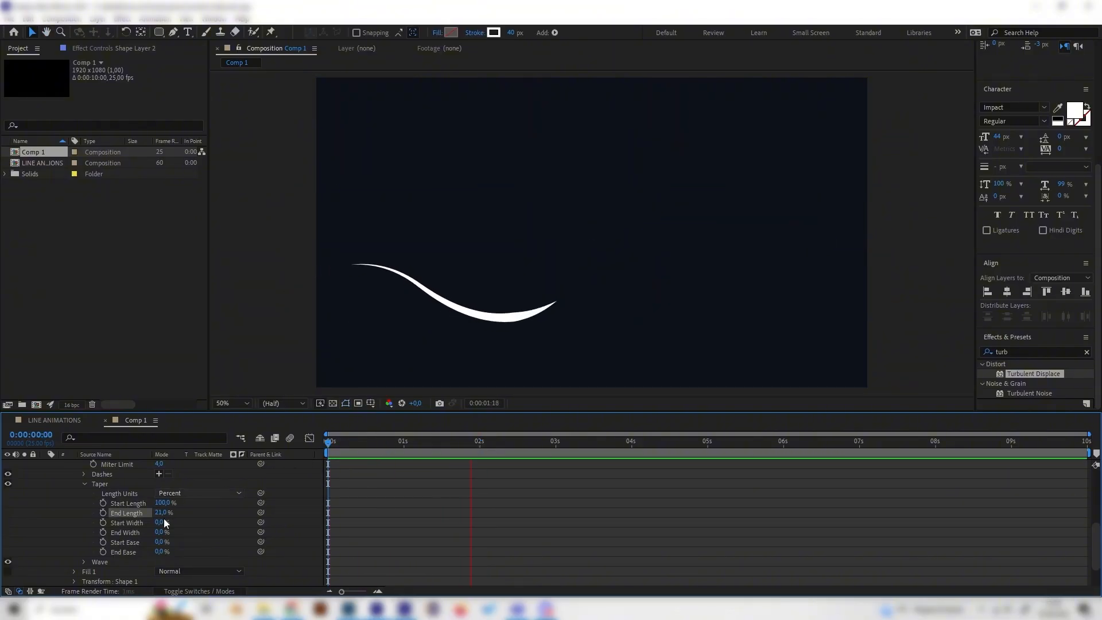
{"action": "left_click_drag", "start_coordinate": [161, 512], "coordinate": [285, 463]}
{"action": "key", "text": "space"}
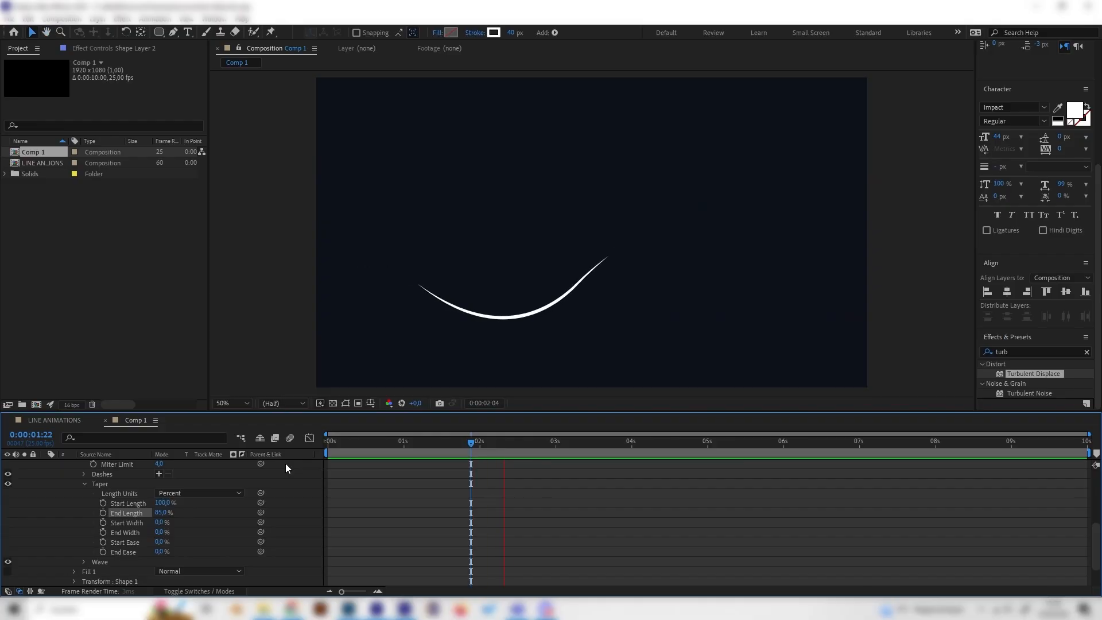
Step: Set the taper's End Width to 96% and play the animation to check it
{"action": "left_click_drag", "start_coordinate": [163, 532], "coordinate": [182, 521]}
{"action": "left_click_drag", "start_coordinate": [460, 449], "coordinate": [332, 465]}
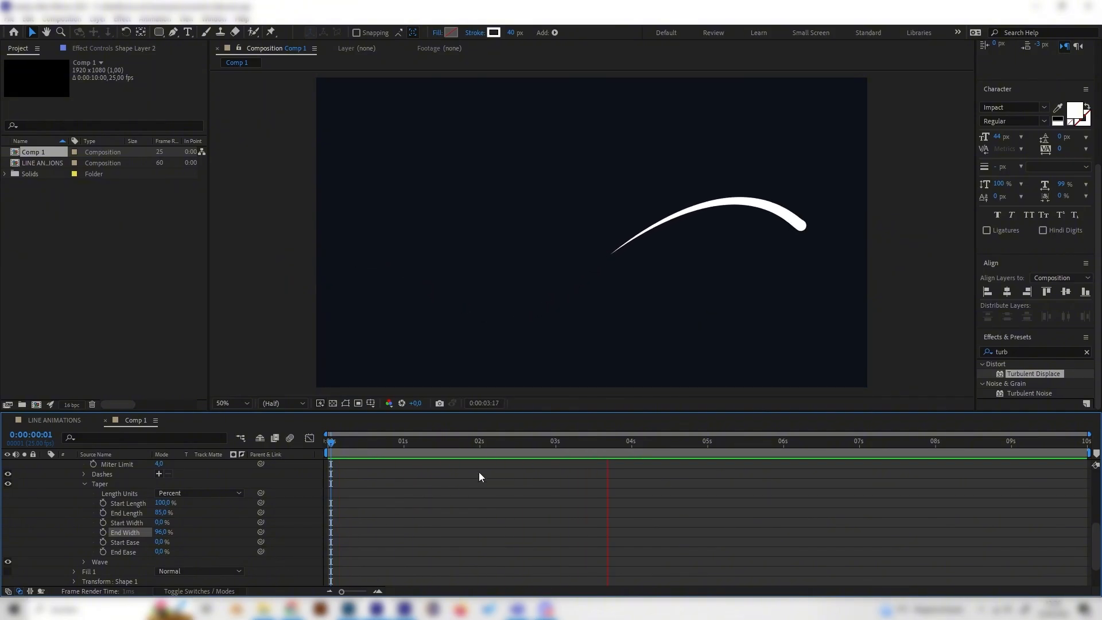
{"action": "key", "text": "space"}
{"action": "left_click_drag", "start_coordinate": [505, 446], "coordinate": [449, 446]}
Step: Hide Shape Layer 2, make Shape Layer 3 visible, and expand its contents
{"action": "scroll", "coordinate": [89, 507], "scroll_direction": "up", "scroll_amount": 5}
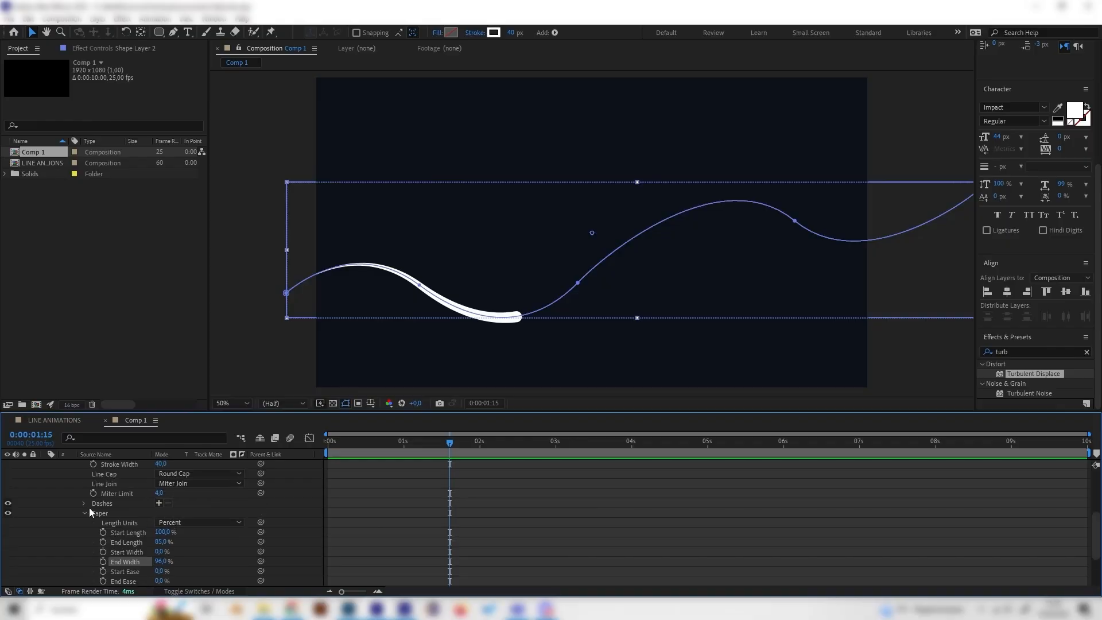
{"action": "left_click", "coordinate": [45, 494]}
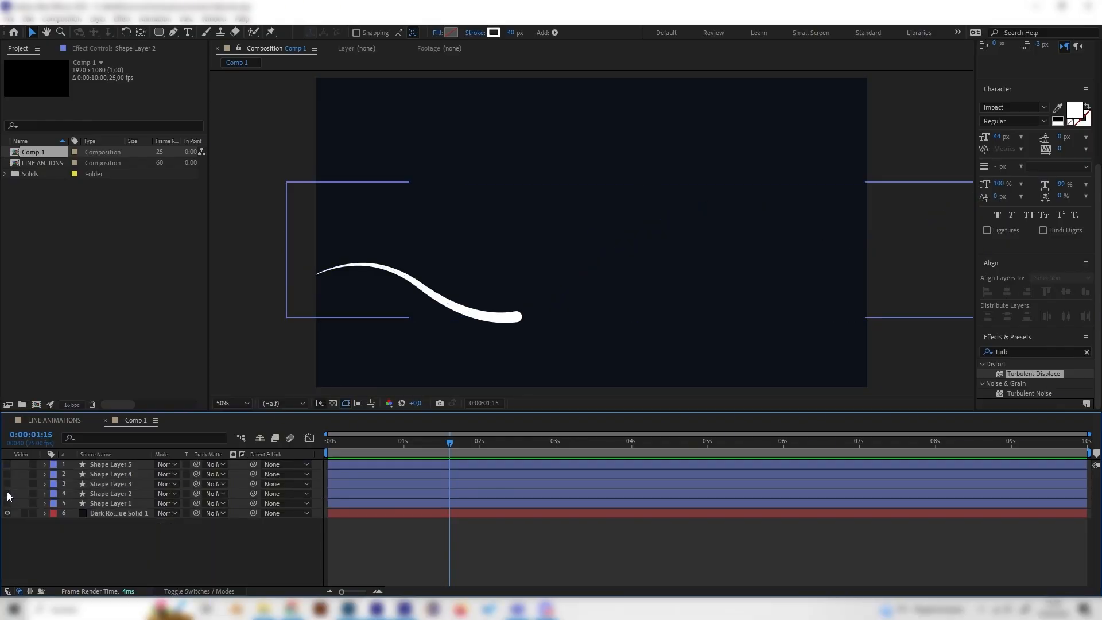
{"action": "left_click", "coordinate": [7, 494]}
{"action": "left_click", "coordinate": [7, 484]}
{"action": "left_click", "coordinate": [118, 483]}
{"action": "left_click_drag", "start_coordinate": [414, 449], "coordinate": [565, 453]}
{"action": "left_click", "coordinate": [45, 483]}
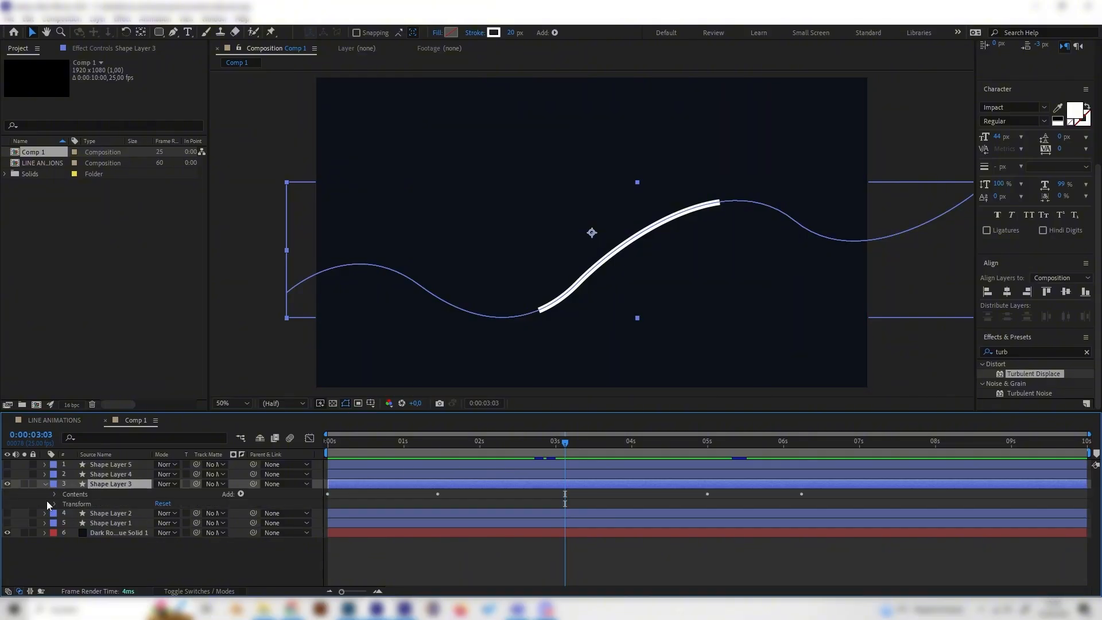
{"action": "left_click", "coordinate": [54, 493]}
Step: Scrub and play the LINE ANIMATIONS reference composition, then return to Comp 1
{"action": "left_click", "coordinate": [64, 419]}
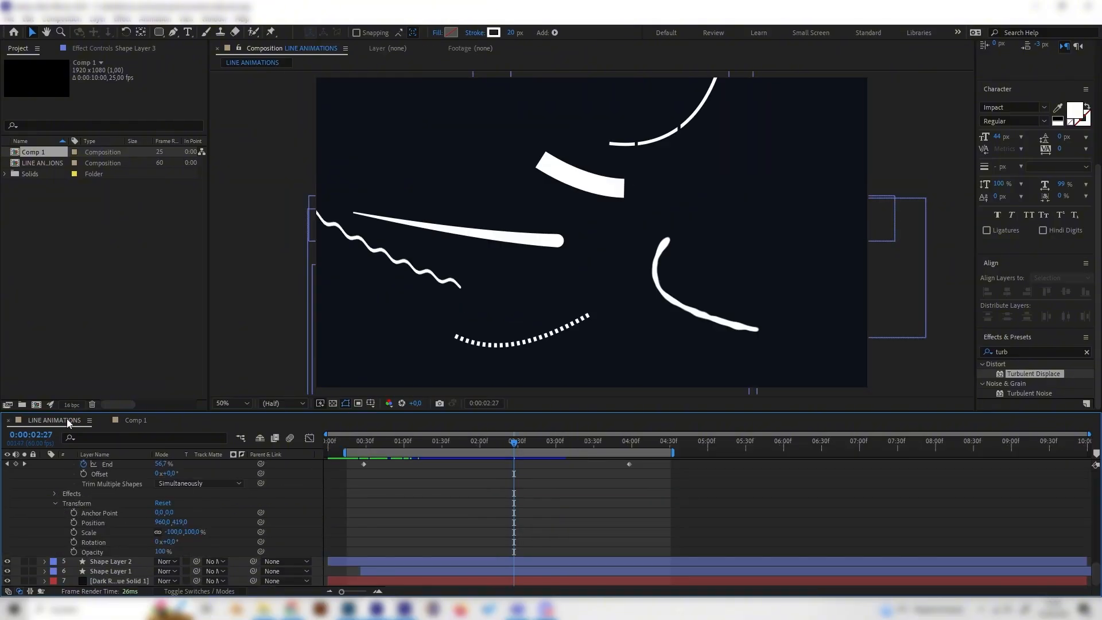
{"action": "left_click", "coordinate": [475, 443]}
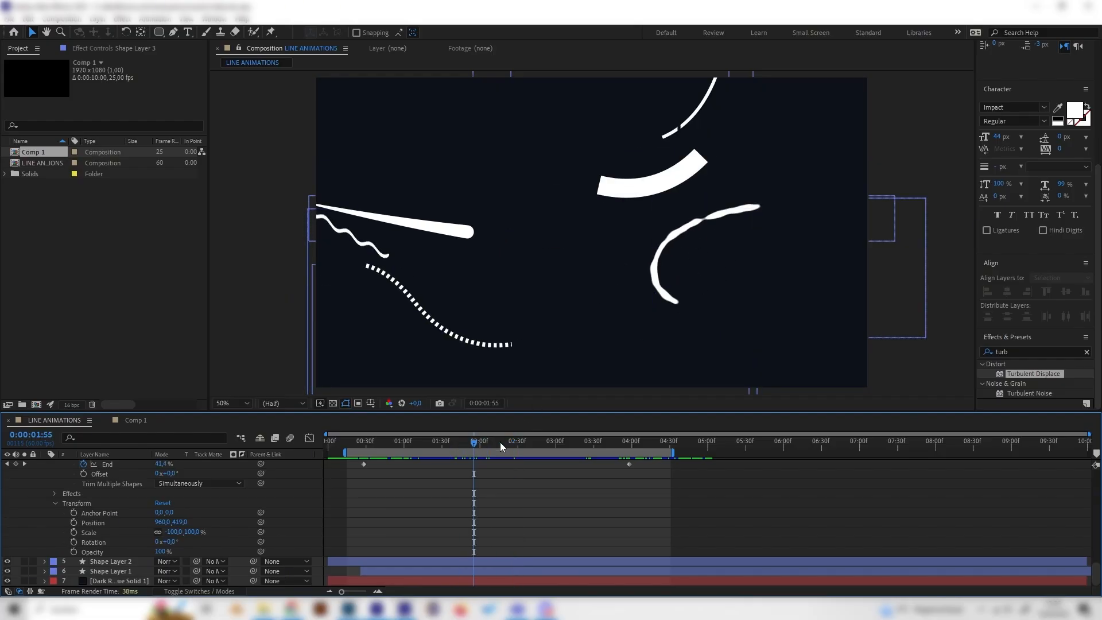
{"action": "left_click_drag", "start_coordinate": [474, 442], "coordinate": [449, 442]}
{"action": "key", "text": "space"}
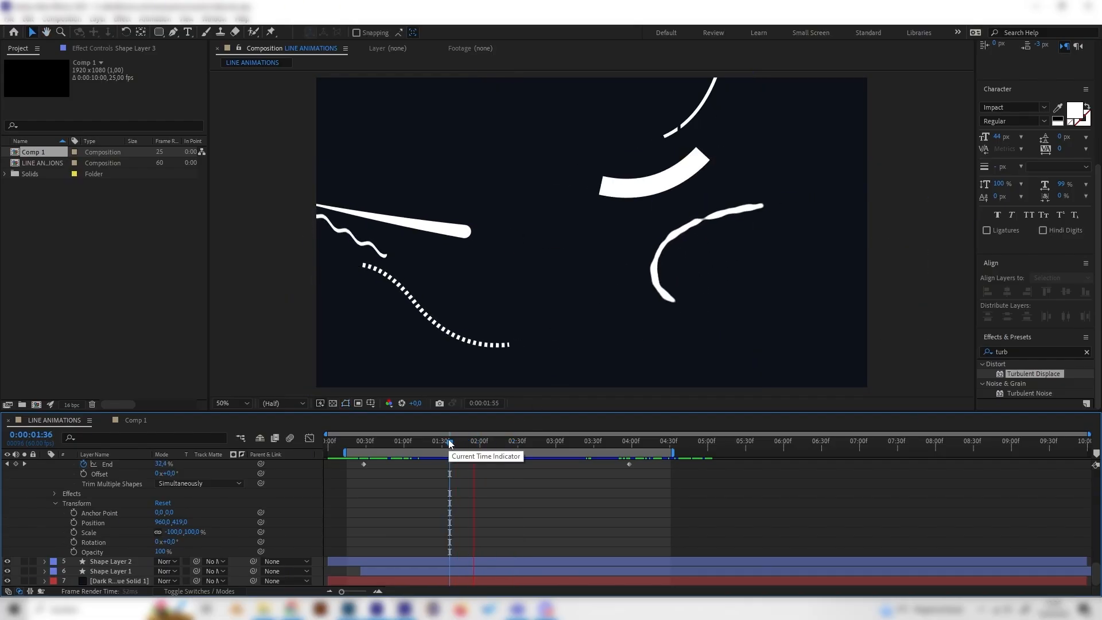
{"action": "key", "text": "space"}
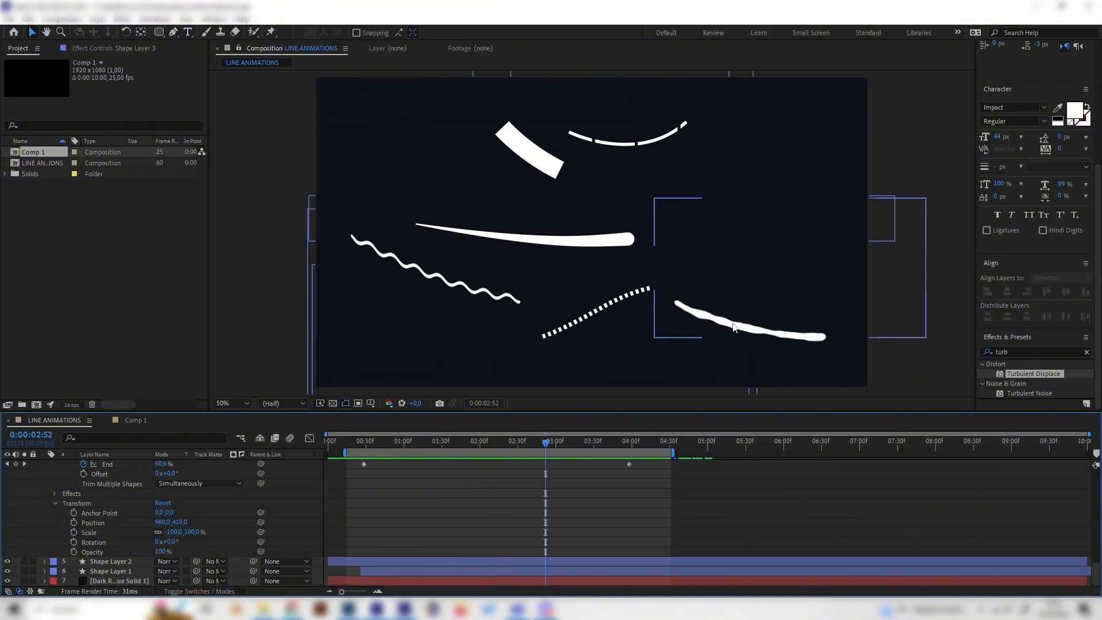
{"action": "left_click", "coordinate": [470, 444]}
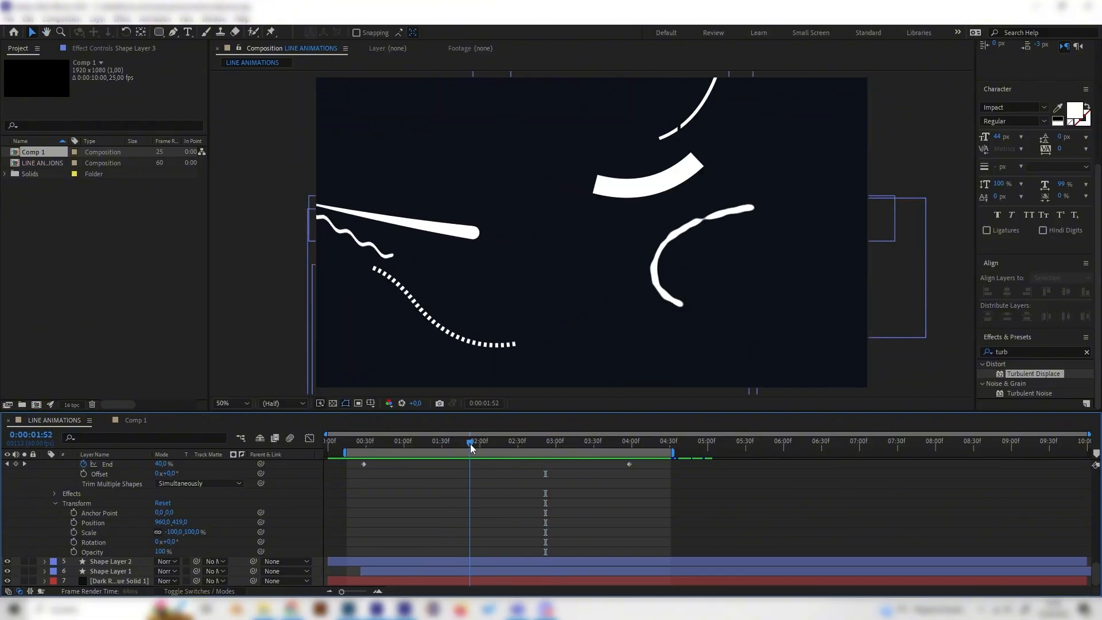
{"action": "left_click", "coordinate": [135, 419]}
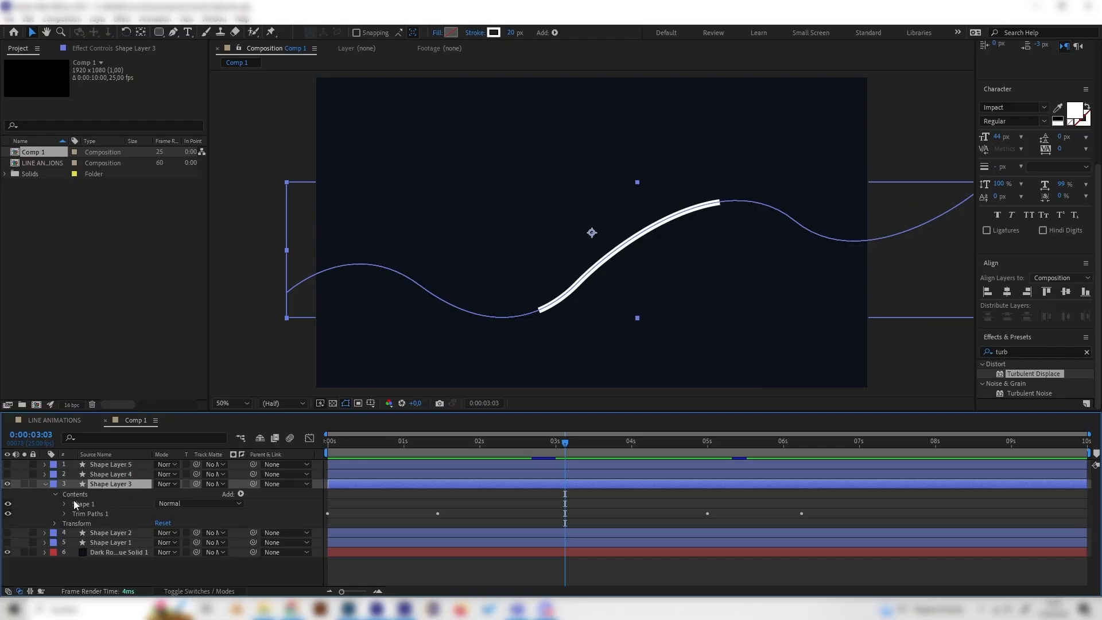
Step: Search the effects presets for roughen and select the Roughen Edges effect
{"action": "left_click", "coordinate": [999, 351]}
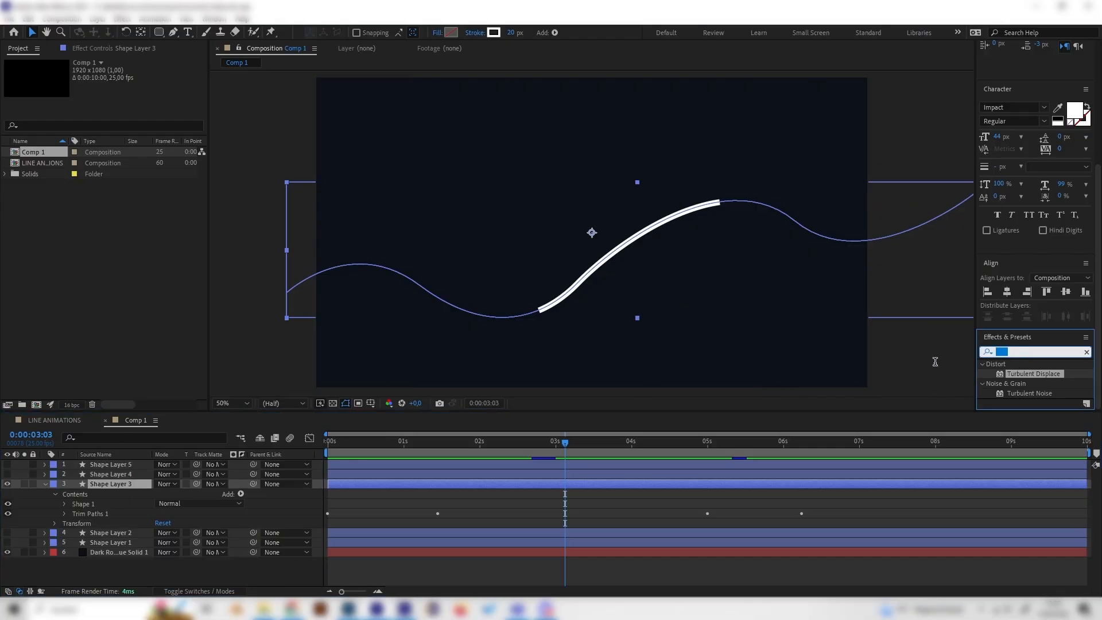
{"action": "key", "text": "BackSpace"}
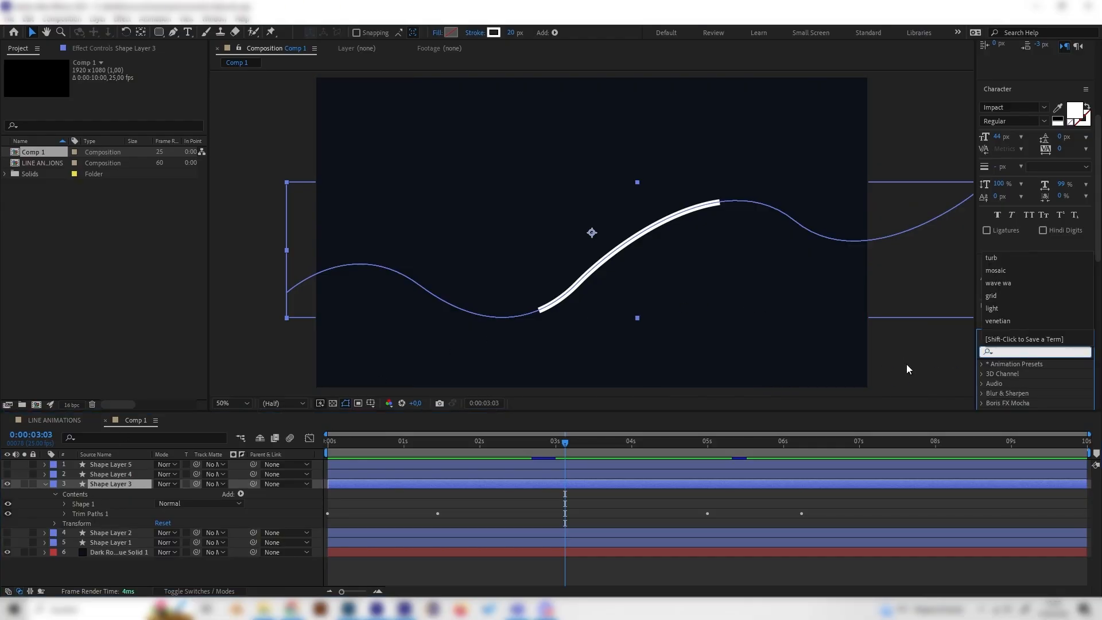
{"action": "type", "text": "roughem"}
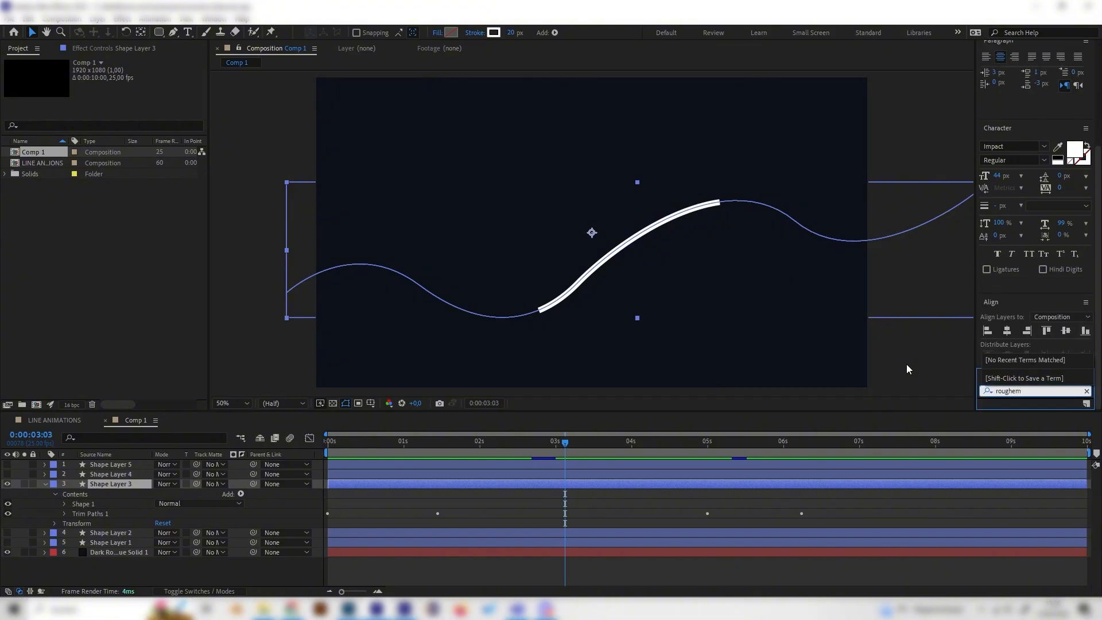
{"action": "key", "text": "BackSpace"}
{"action": "type", "text": "n"}
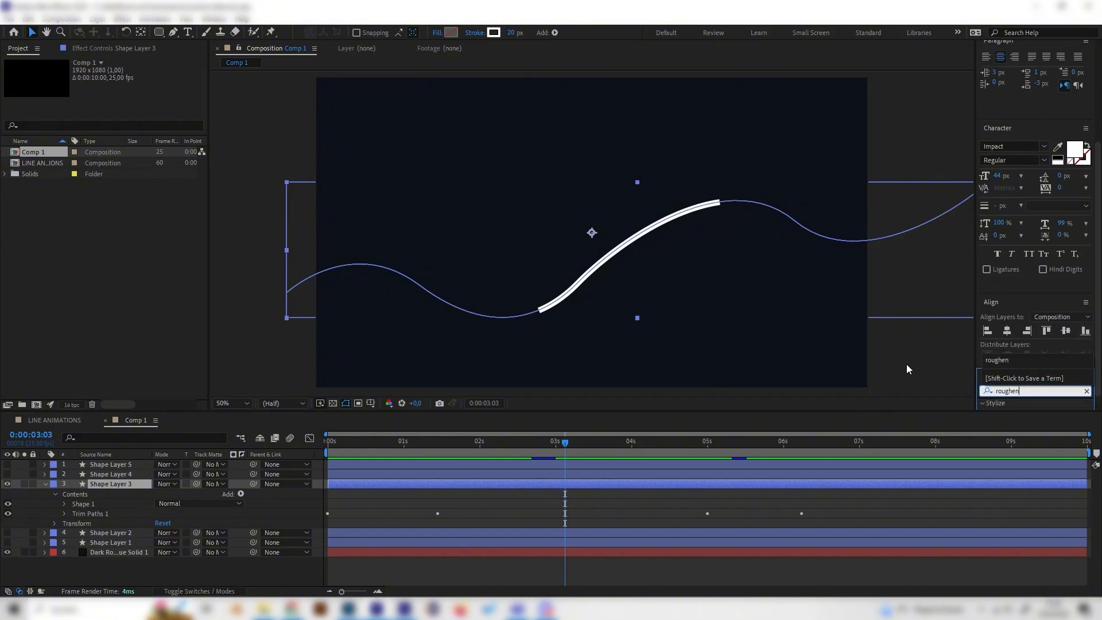
{"action": "left_click", "coordinate": [1026, 393]}
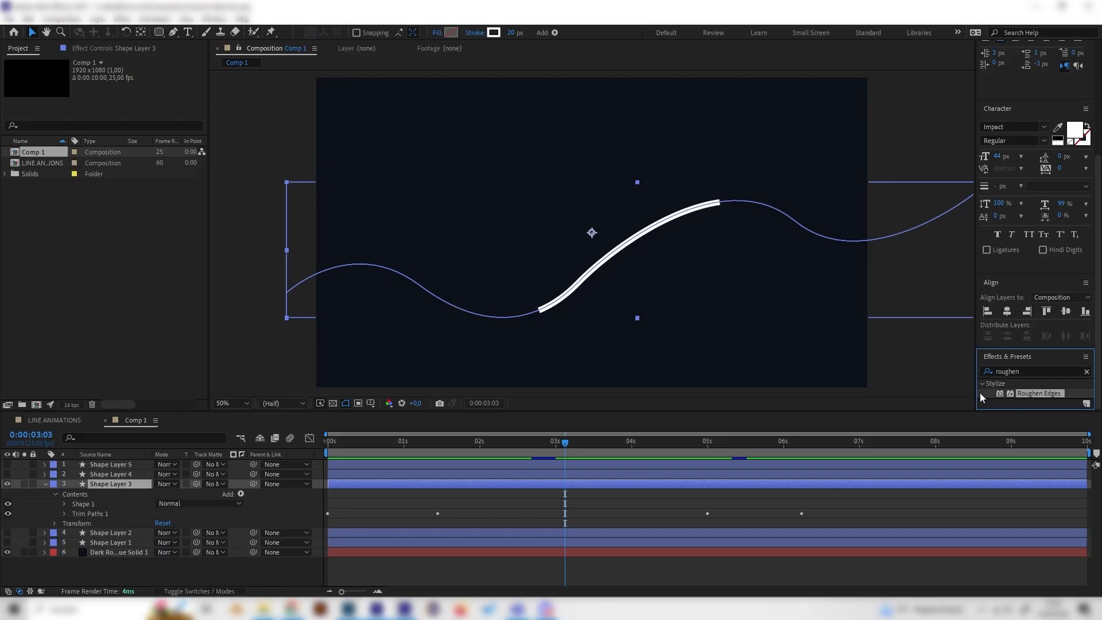
Step: Apply the Roughen Edges effect to Shape Layer 3 and scrub the timeline to check the line
{"action": "double_click", "coordinate": [1040, 394]}
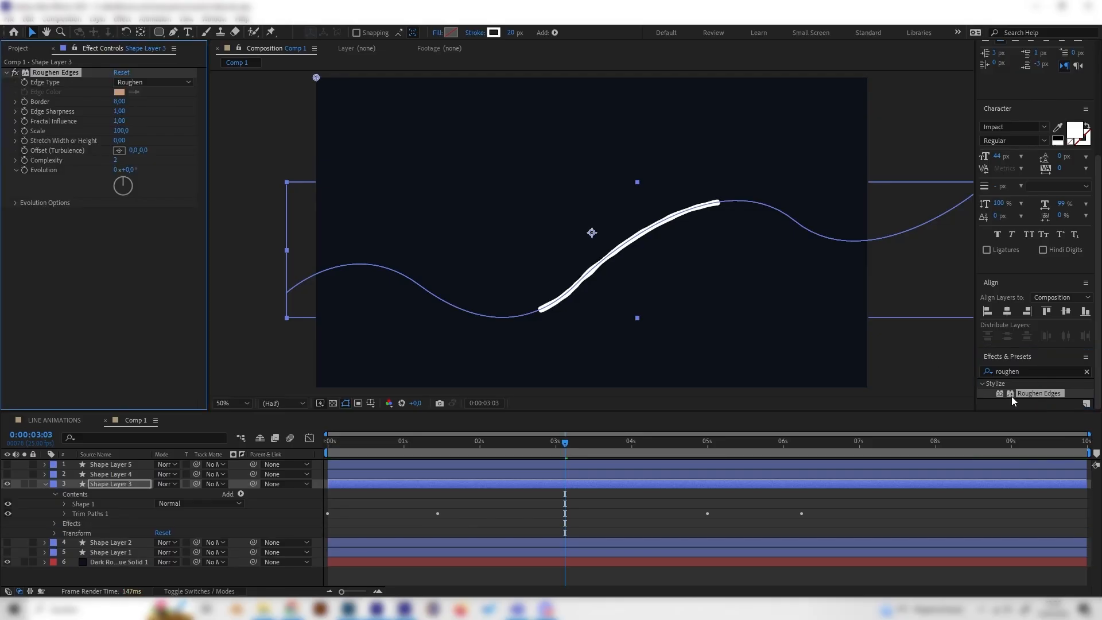
{"action": "scroll", "coordinate": [605, 342], "scroll_direction": "up", "scroll_amount": 1}
{"action": "scroll", "coordinate": [604, 339], "scroll_direction": "down", "scroll_amount": 1}
{"action": "left_click_drag", "start_coordinate": [566, 442], "coordinate": [577, 443]}
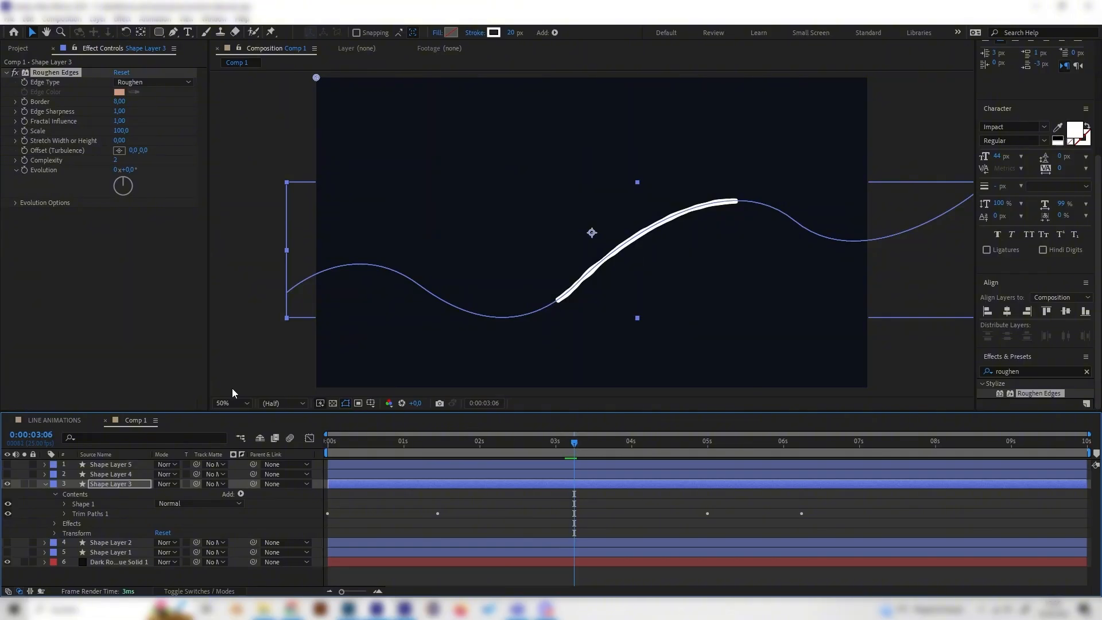
Step: Expand Shape Layer 3's Shape 1 stroke and set its Stroke Width to 45
{"action": "left_click", "coordinate": [63, 503]}
{"action": "left_click", "coordinate": [74, 523]}
{"action": "scroll", "coordinate": [115, 525], "scroll_direction": "down", "scroll_amount": 2}
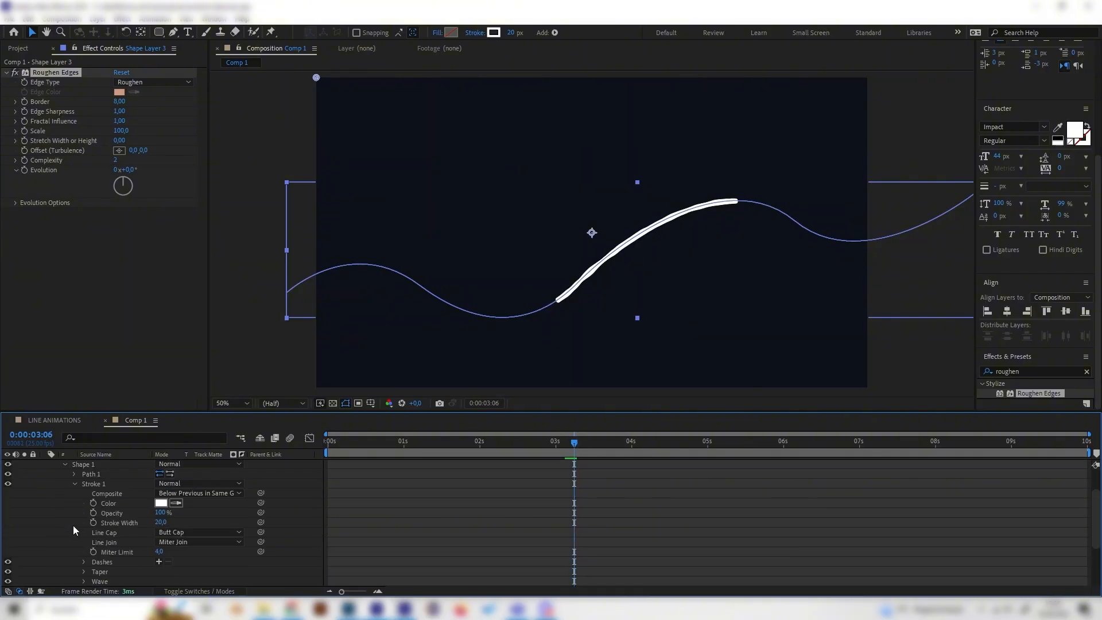
{"action": "left_click", "coordinate": [162, 523]}
{"action": "key", "text": "Return"}
{"action": "left_click", "coordinate": [318, 527]}
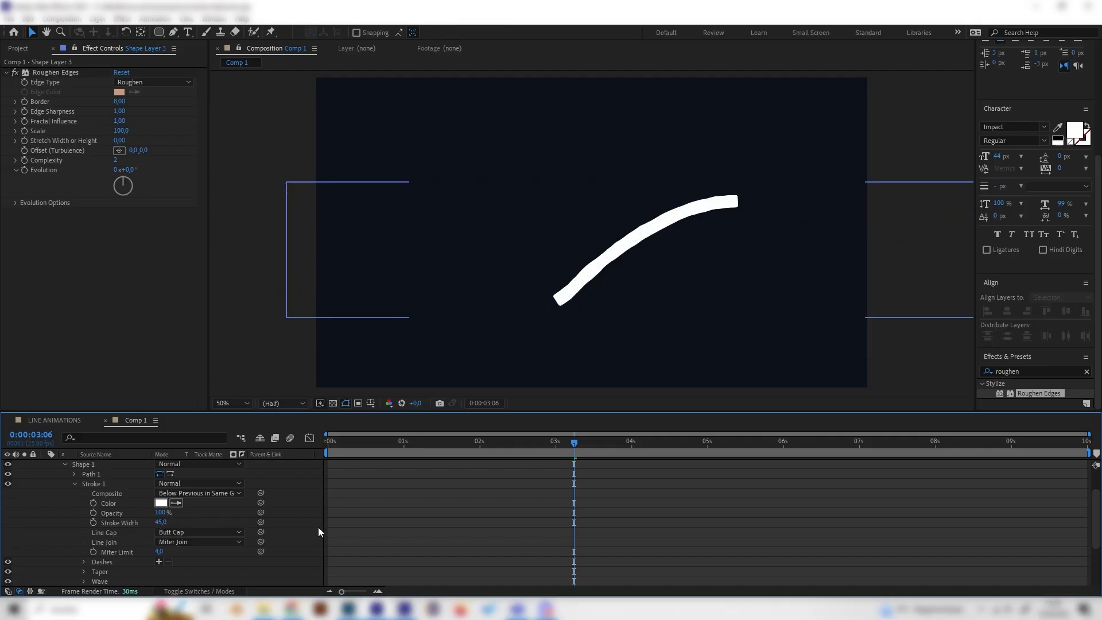
Step: Set the stroke's Line Cap to Round Cap and scrub the timeline to review it
{"action": "left_click", "coordinate": [163, 533]}
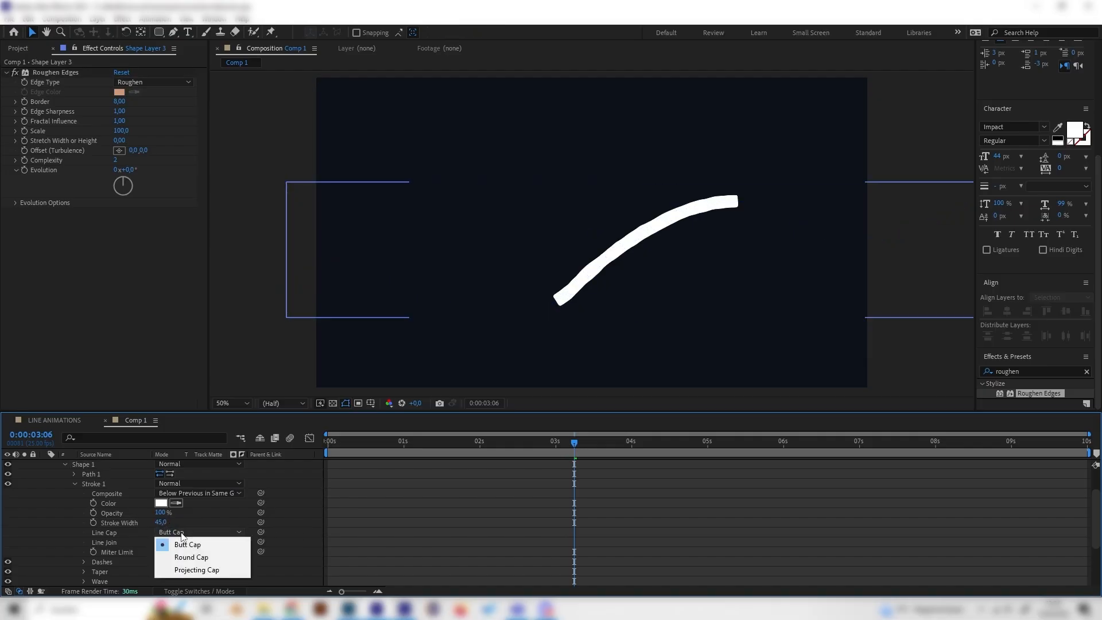
{"action": "left_click", "coordinate": [184, 556]}
{"action": "left_click", "coordinate": [711, 301]}
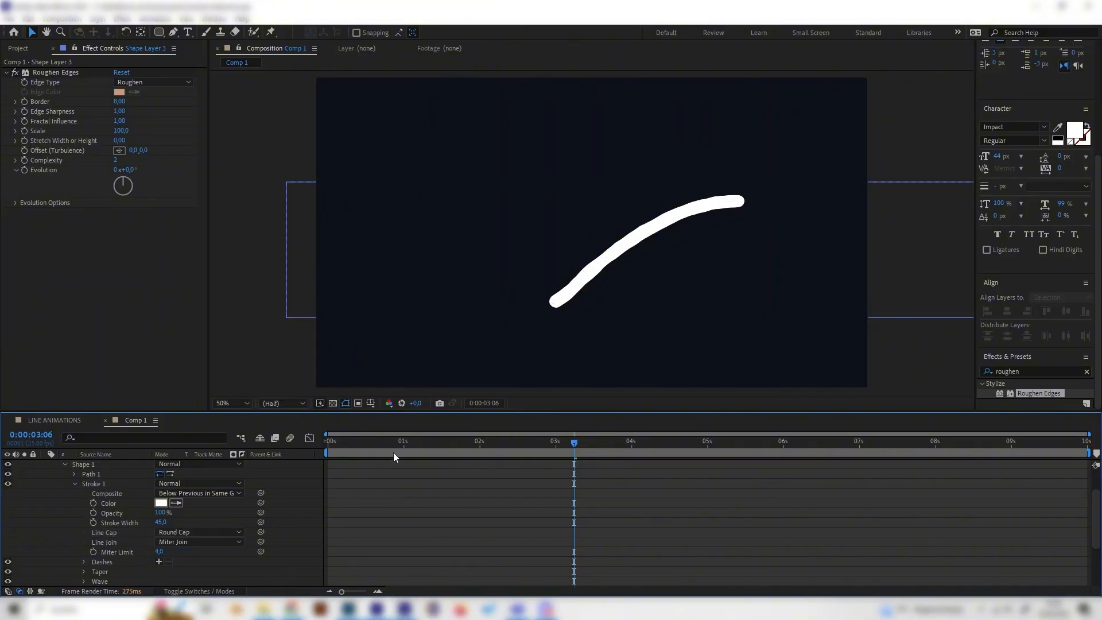
{"action": "left_click", "coordinate": [453, 441]}
{"action": "mouse_move", "coordinate": [457, 438]}
{"action": "left_mouse_down"}
{"action": "mouse_move", "coordinate": [601, 452]}
{"action": "mouse_move", "coordinate": [571, 451]}
{"action": "left_mouse_up"}
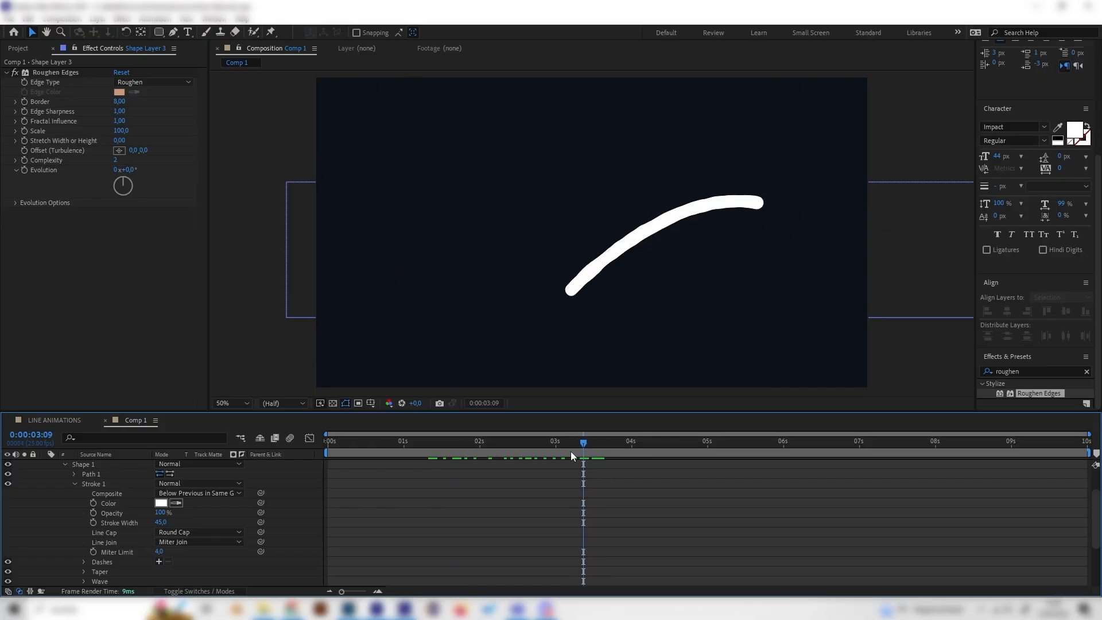
Step: Set the Roughen Edges Border to about 54.4 and scrub the timeline to check the edge
{"action": "left_click", "coordinate": [118, 102]}
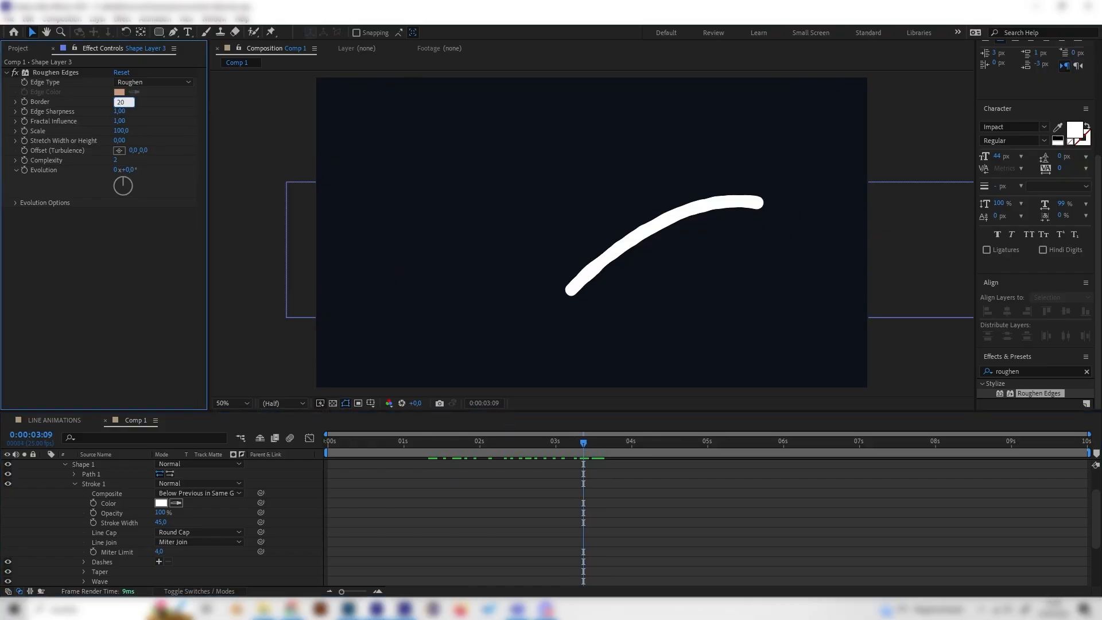
{"action": "type", "text": "20"}
{"action": "key", "text": "Return"}
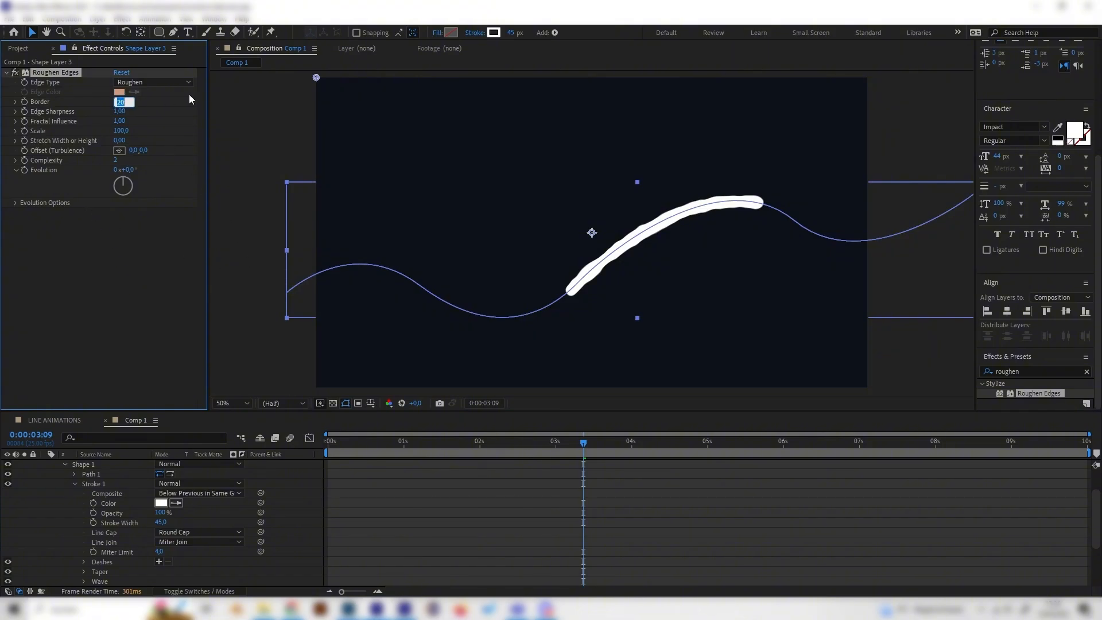
{"action": "type", "text": "45"}
{"action": "key", "text": "Return"}
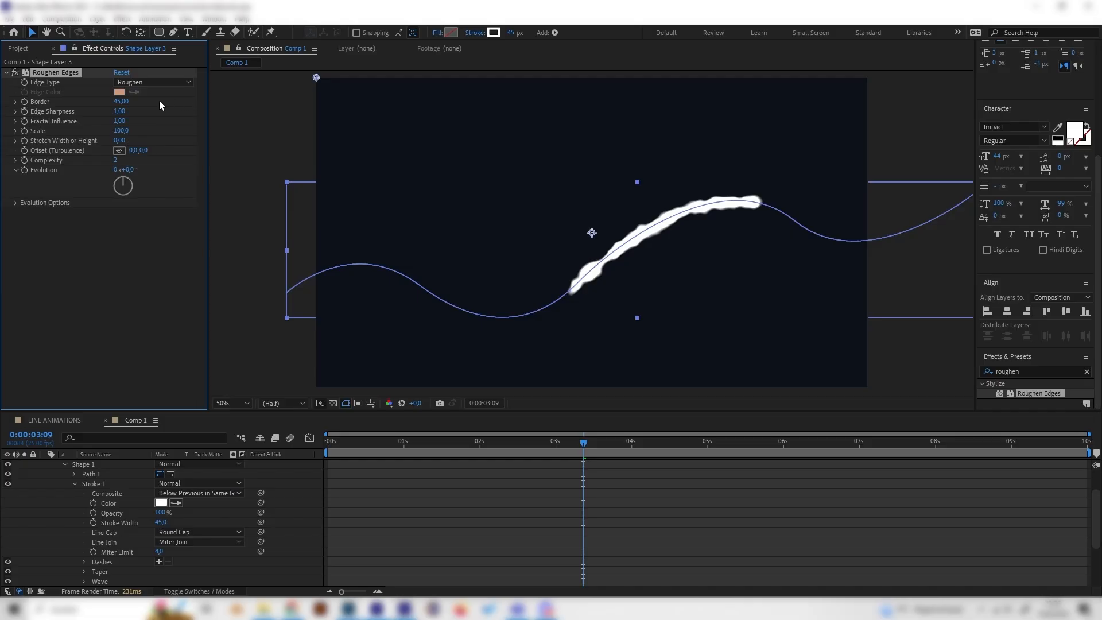
{"action": "mouse_move", "coordinate": [120, 101]}
{"action": "left_mouse_down"}
{"action": "mouse_move", "coordinate": [165, 102]}
{"action": "mouse_move", "coordinate": [140, 102]}
{"action": "left_mouse_up"}
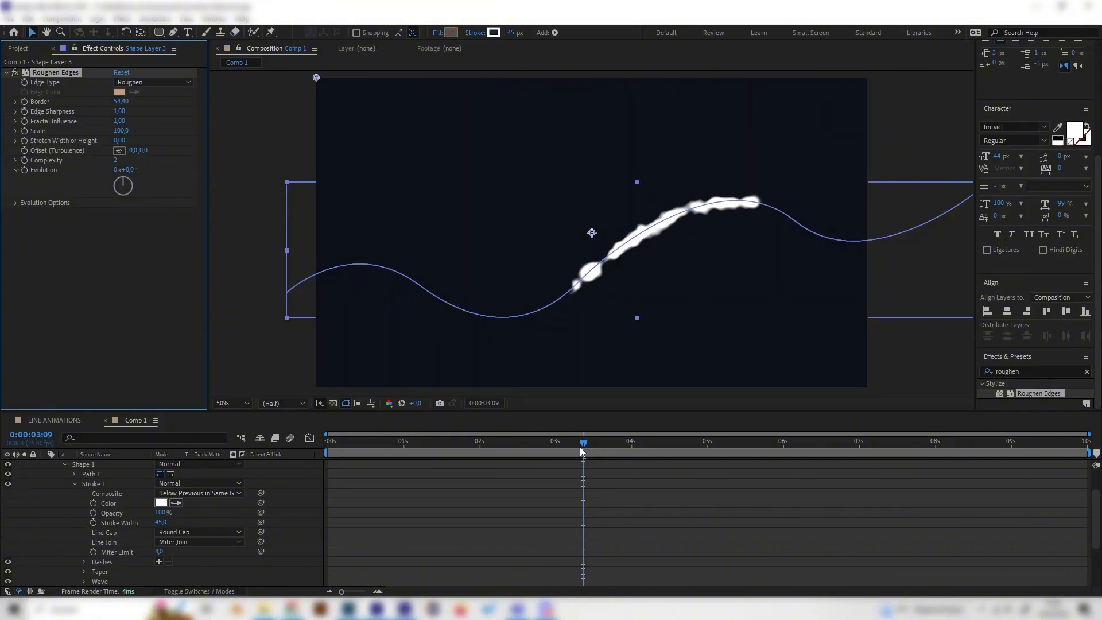
{"action": "mouse_move", "coordinate": [579, 446]}
{"action": "left_mouse_down"}
{"action": "mouse_move", "coordinate": [646, 439]}
{"action": "mouse_move", "coordinate": [492, 442]}
{"action": "mouse_move", "coordinate": [577, 442]}
{"action": "left_mouse_up"}
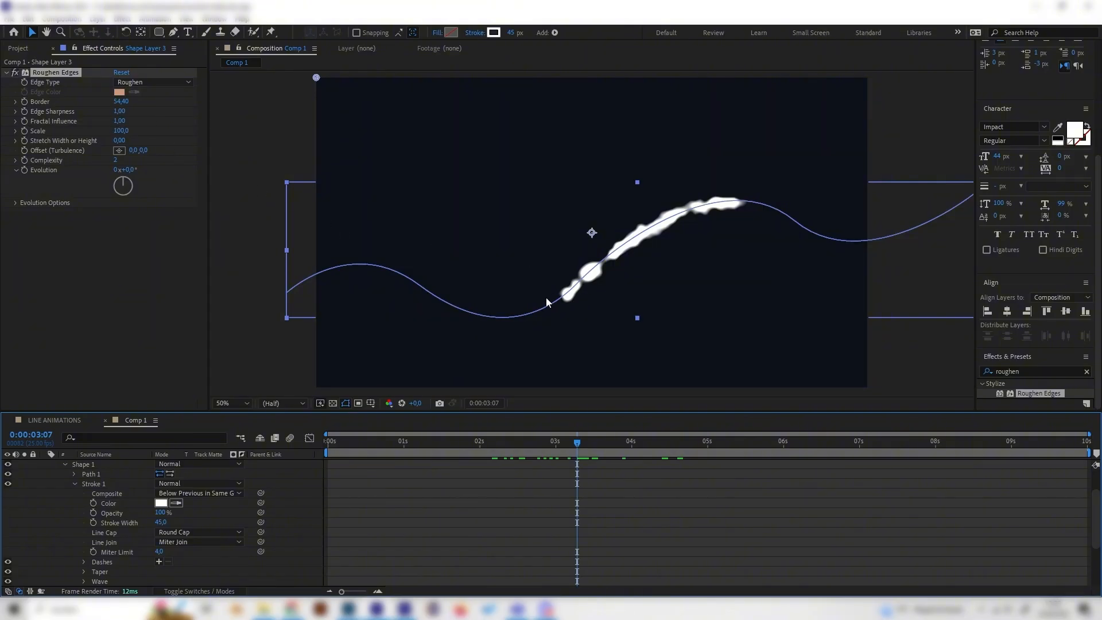
Step: Set the Roughen Edges Edge Sharpness to 3
{"action": "left_click", "coordinate": [119, 111]}
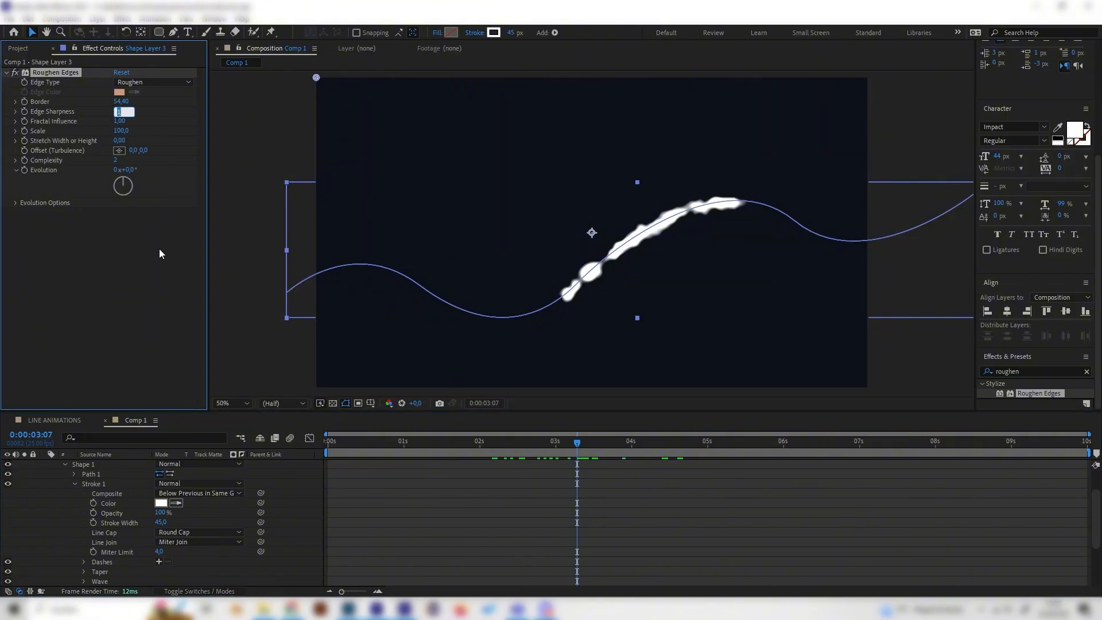
{"action": "type", "text": "2"}
{"action": "left_click", "coordinate": [99, 335]}
{"action": "left_click", "coordinate": [119, 112]}
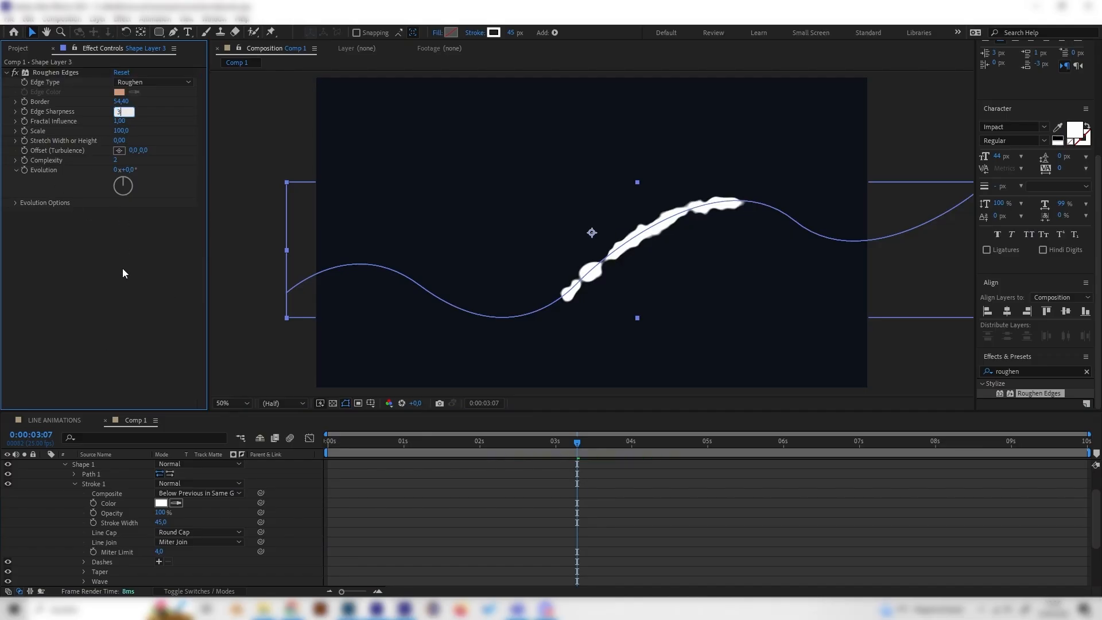
{"action": "type", "text": "3"}
{"action": "left_click", "coordinate": [124, 285]}
Step: Set the Roughen Edges Scale to 200 and play the animation
{"action": "mouse_move", "coordinate": [122, 131]}
{"action": "left_mouse_down"}
{"action": "mouse_move", "coordinate": [234, 128]}
{"action": "mouse_move", "coordinate": [182, 129]}
{"action": "mouse_move", "coordinate": [209, 127]}
{"action": "left_mouse_up"}
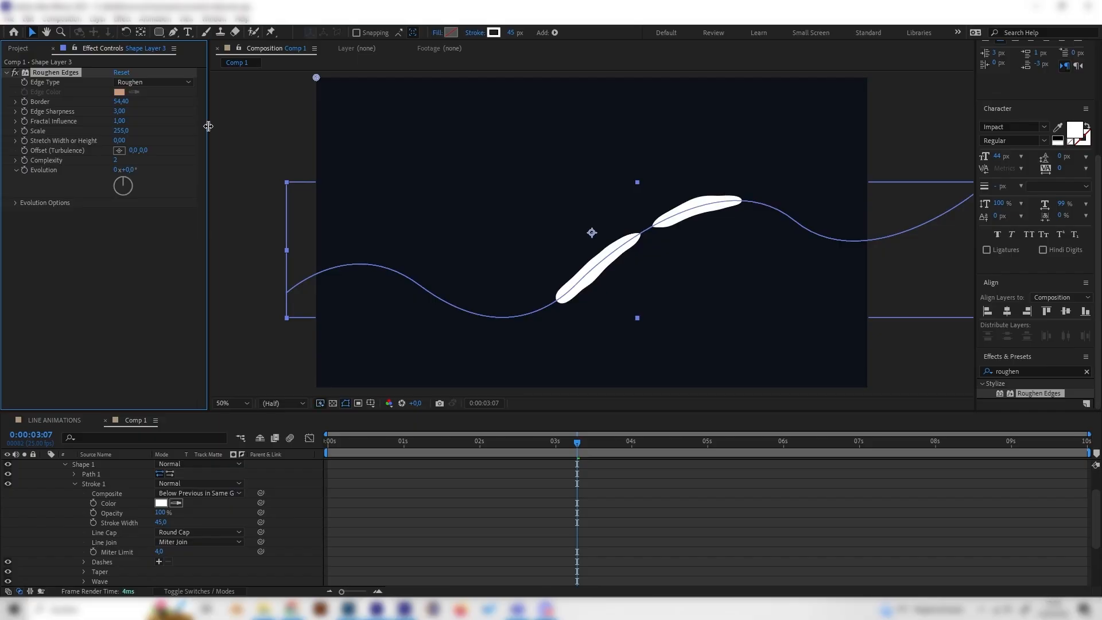
{"action": "left_click", "coordinate": [122, 131]}
{"action": "type", "text": "155"}
{"action": "left_click", "coordinate": [126, 347]}
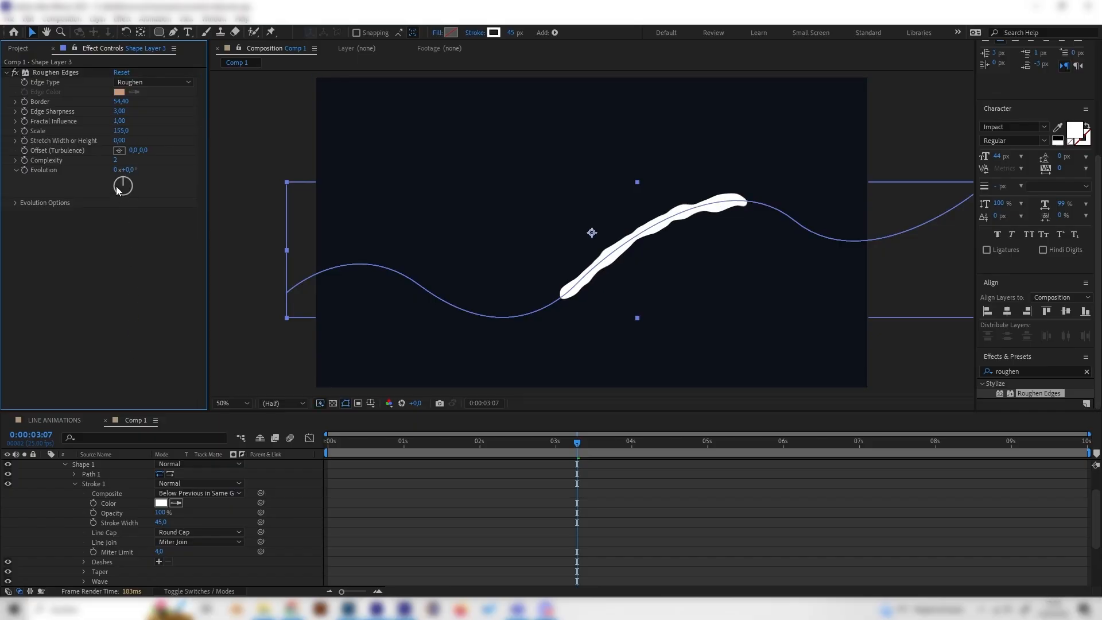
{"action": "left_click", "coordinate": [122, 130]}
{"action": "type", "text": "2080"}
{"action": "key", "text": "Return"}
{"action": "key", "text": "space"}
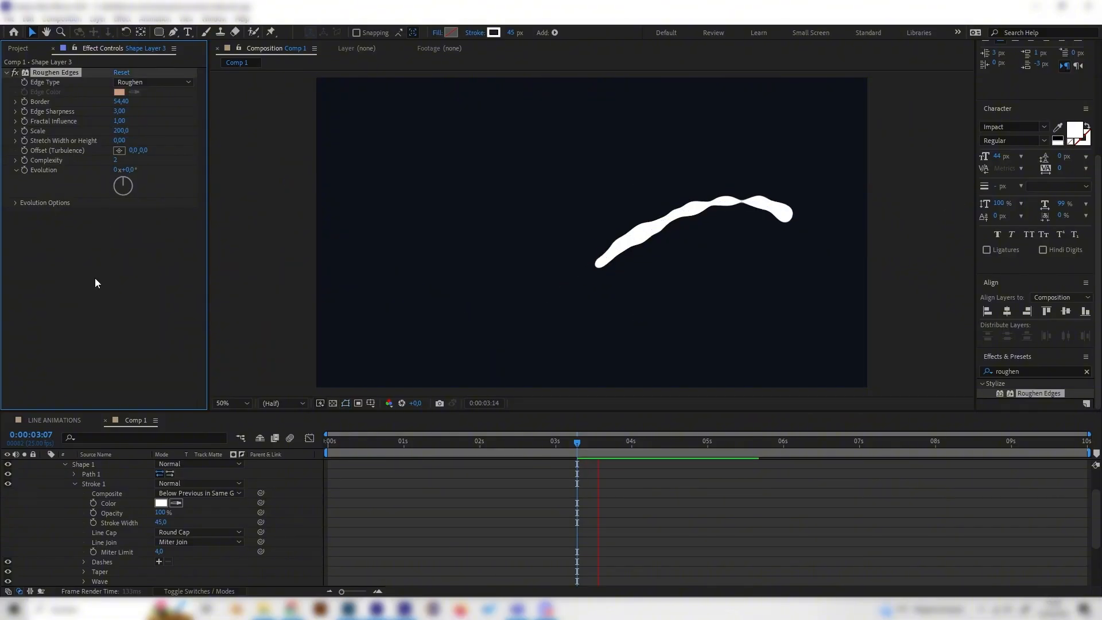
Step: Keyframe the Roughen Edges Evolution from the start so it rotates over time, then play the animation
{"action": "mouse_move", "coordinate": [504, 457]}
{"action": "left_mouse_down"}
{"action": "mouse_move", "coordinate": [441, 450]}
{"action": "mouse_move", "coordinate": [486, 451]}
{"action": "mouse_move", "coordinate": [441, 461]}
{"action": "left_mouse_up"}
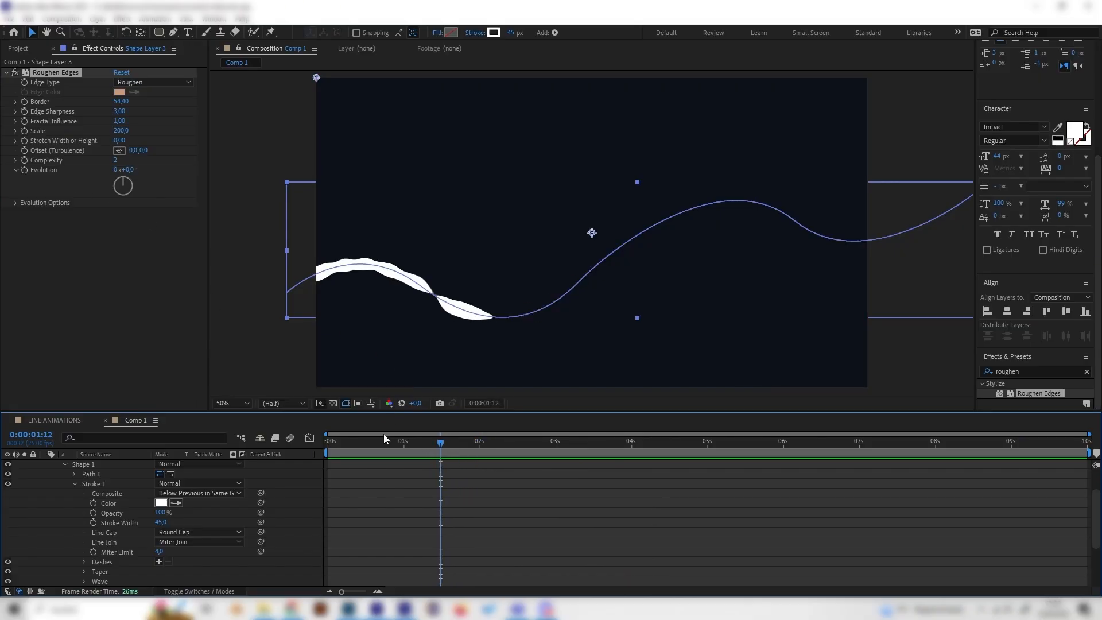
{"action": "left_click_drag", "start_coordinate": [384, 437], "coordinate": [319, 442]}
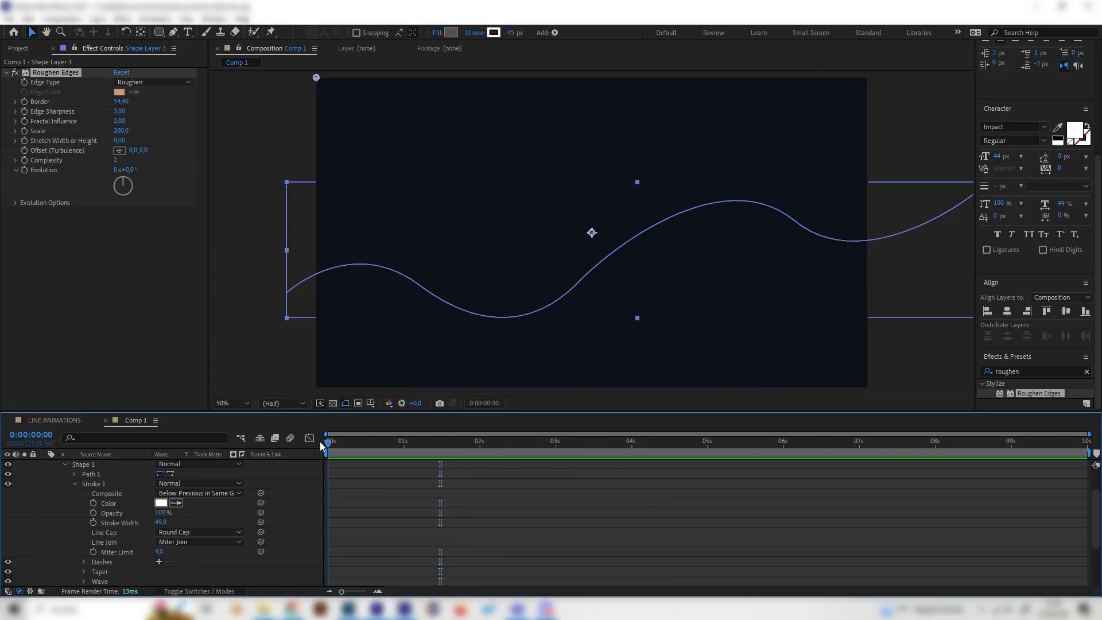
{"action": "left_click", "coordinate": [24, 171]}
{"action": "mouse_move", "coordinate": [631, 446]}
{"action": "left_mouse_down"}
{"action": "mouse_move", "coordinate": [698, 447]}
{"action": "mouse_move", "coordinate": [605, 447]}
{"action": "left_mouse_up"}
{"action": "mouse_move", "coordinate": [123, 200]}
{"action": "left_mouse_down"}
{"action": "mouse_move", "coordinate": [118, 169]}
{"action": "mouse_move", "coordinate": [151, 201]}
{"action": "mouse_move", "coordinate": [121, 202]}
{"action": "mouse_move", "coordinate": [111, 185]}
{"action": "left_mouse_up"}
{"action": "left_click_drag", "start_coordinate": [505, 446], "coordinate": [327, 454]}
{"action": "key", "text": "space"}
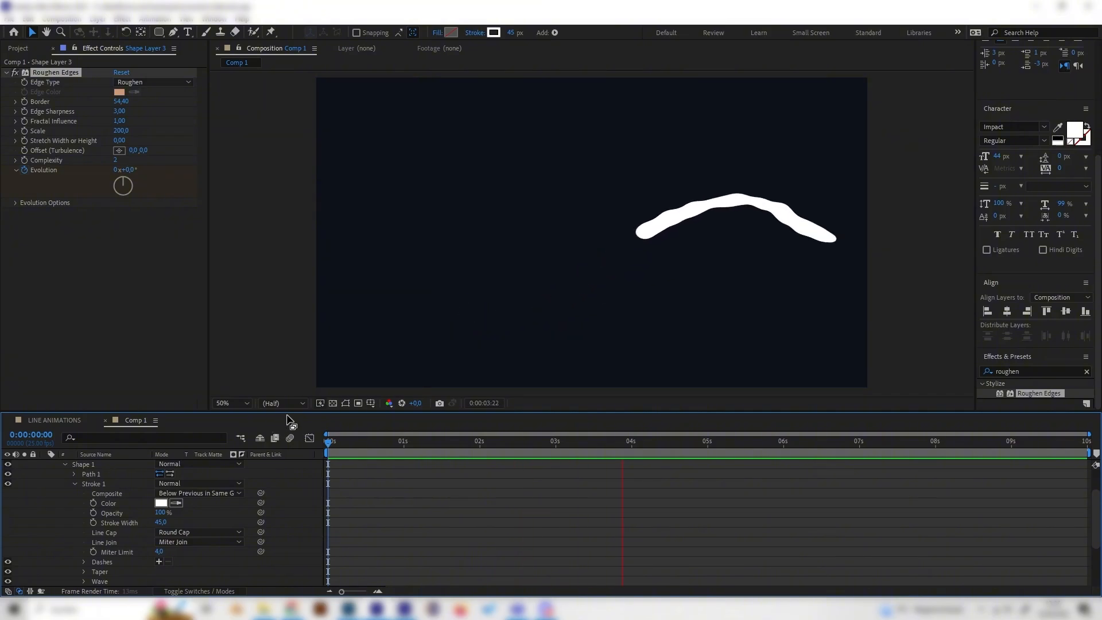
Step: Scrub and play the animation to review the roughened line
{"action": "left_click", "coordinate": [390, 445]}
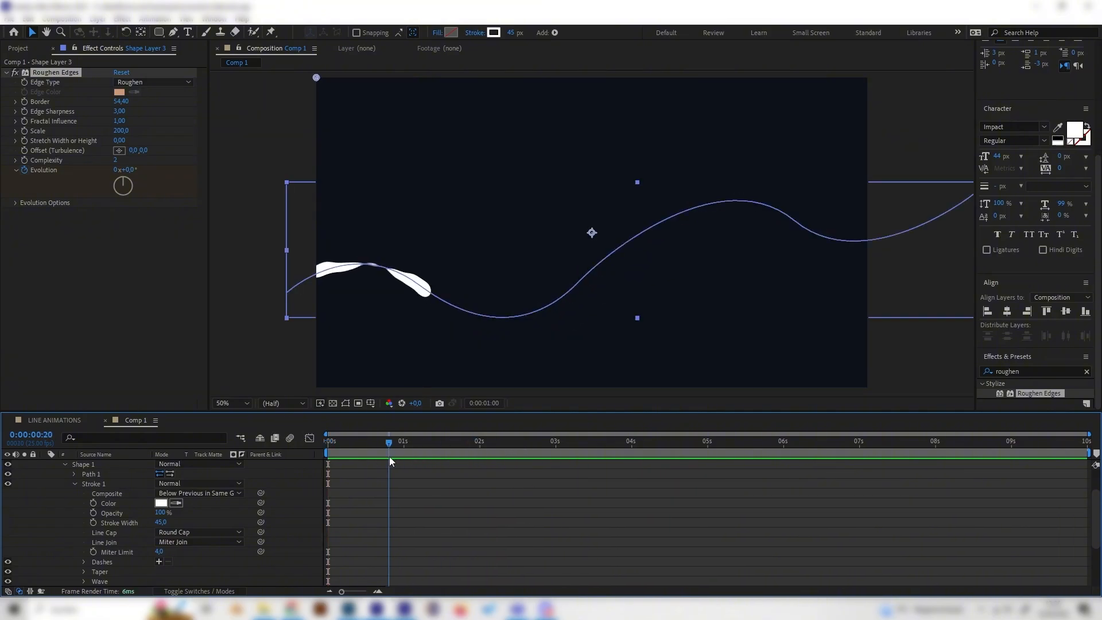
{"action": "key", "text": "space"}
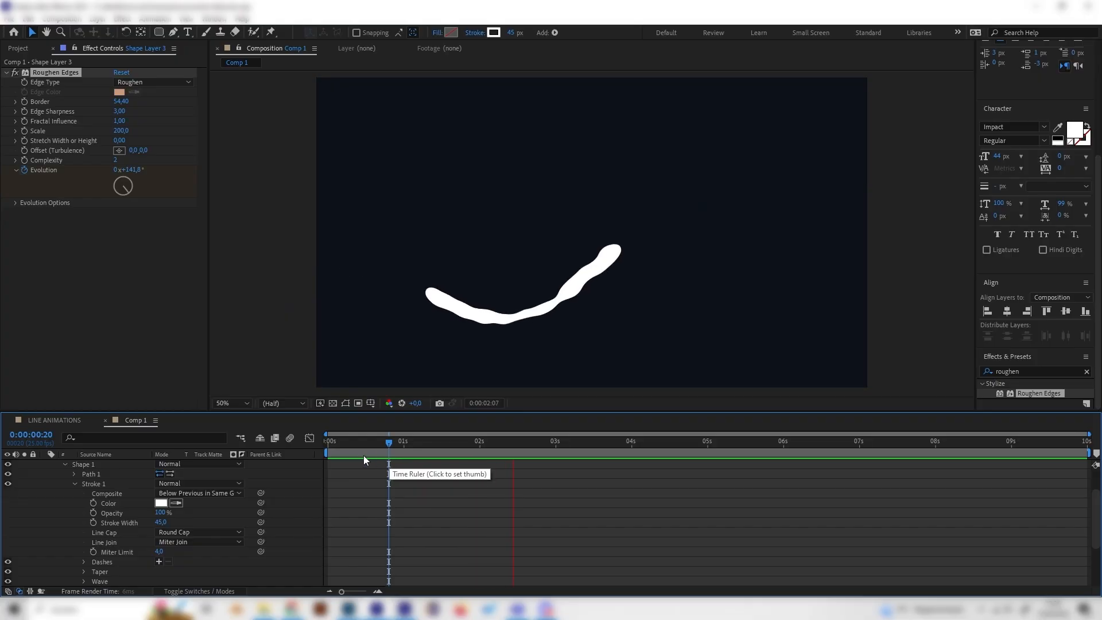
{"action": "key", "text": "space"}
Step: Hide Shape Layer 3, make Shape Layer 4 visible, and select it
{"action": "scroll", "coordinate": [92, 482], "scroll_direction": "up", "scroll_amount": 3}
{"action": "left_click", "coordinate": [7, 484]}
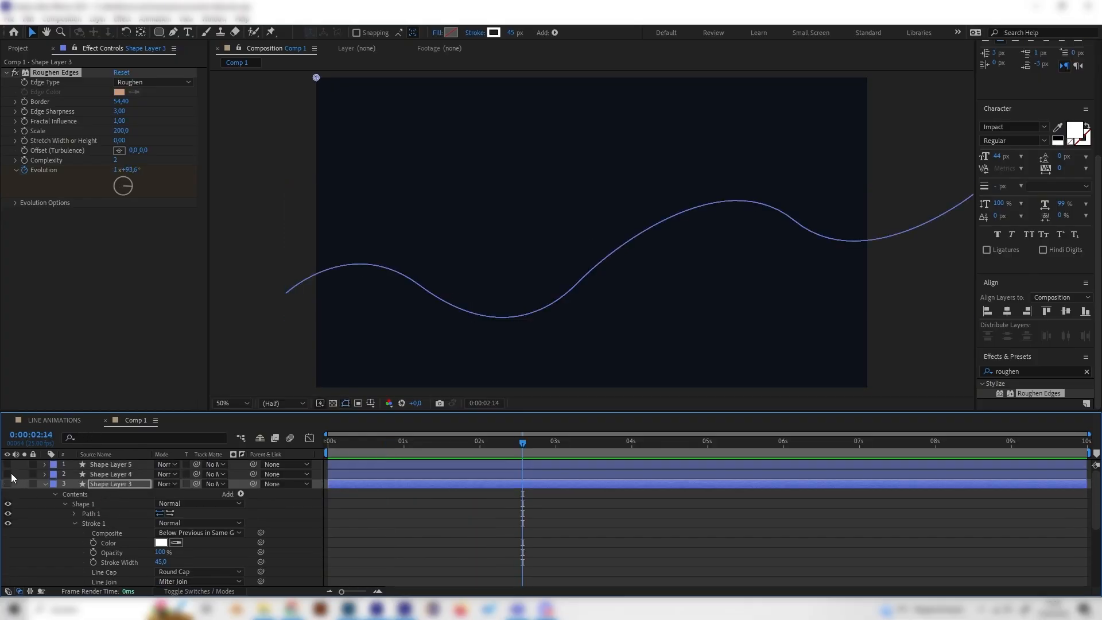
{"action": "left_click", "coordinate": [7, 474]}
{"action": "left_click", "coordinate": [129, 474]}
Step: Scrub the LINE ANIMATIONS reference composition, then return to Comp 1
{"action": "left_click", "coordinate": [50, 425]}
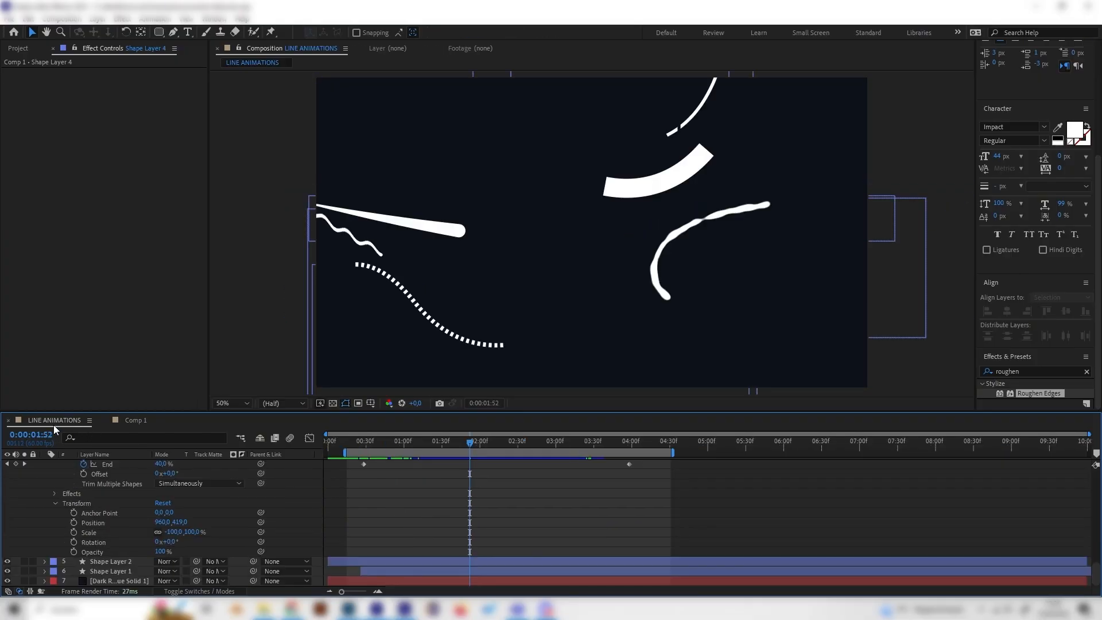
{"action": "left_click_drag", "start_coordinate": [479, 449], "coordinate": [550, 450]}
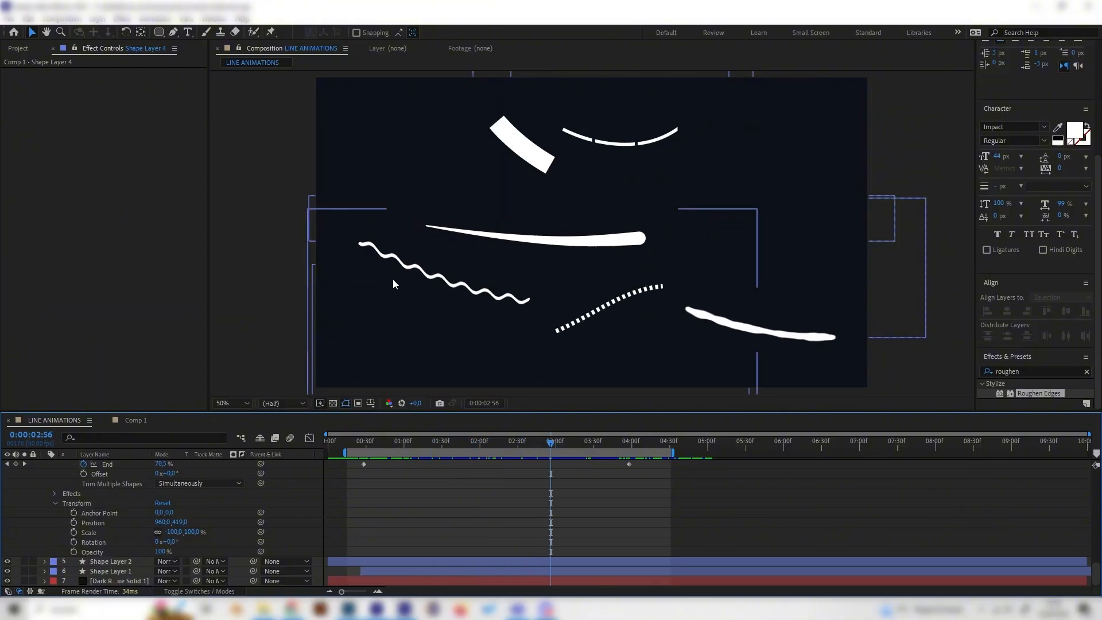
{"action": "left_click", "coordinate": [138, 419]}
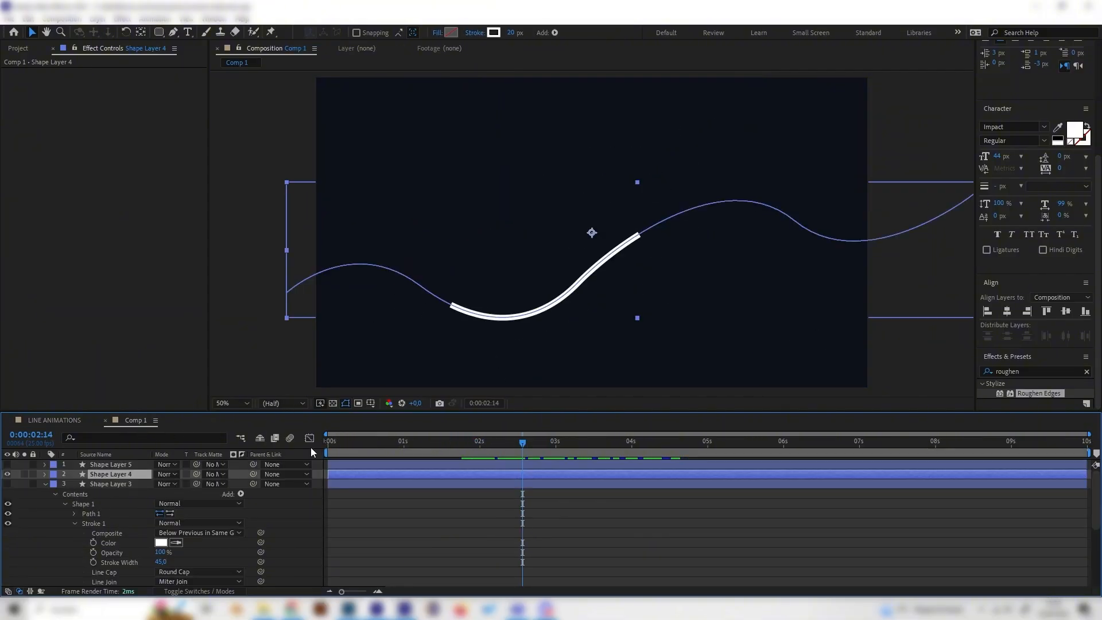
Step: Search the effects presets for wave and apply Wave Warp to Shape Layer 4
{"action": "left_click", "coordinate": [375, 450]}
{"action": "left_click_drag", "start_coordinate": [375, 449], "coordinate": [380, 449]}
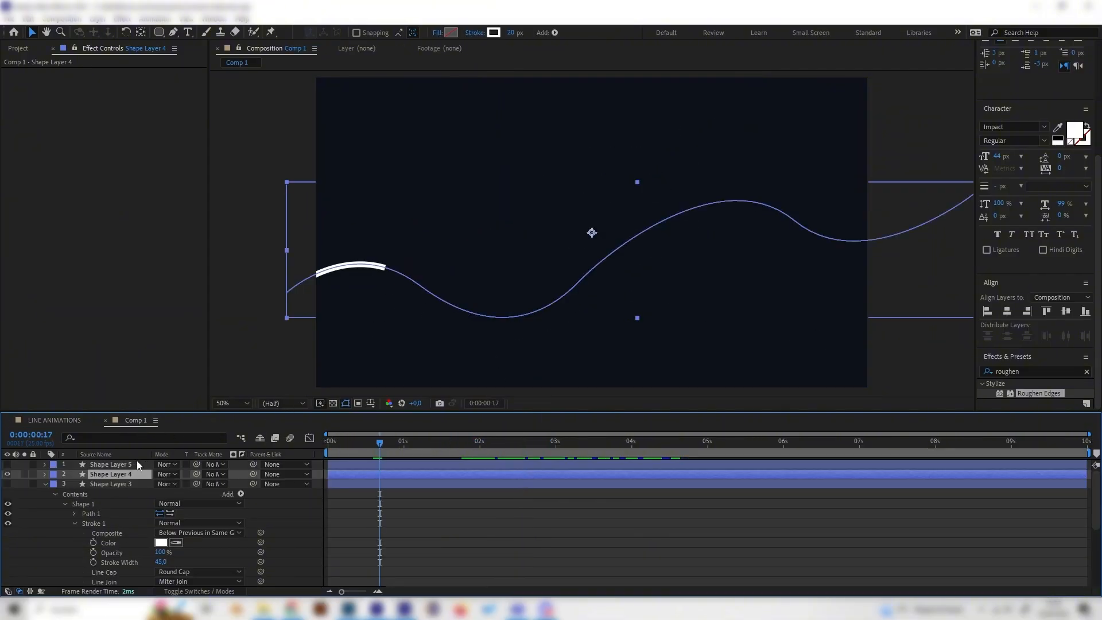
{"action": "double_click", "coordinate": [1036, 372]}
{"action": "key", "text": "BackSpace"}
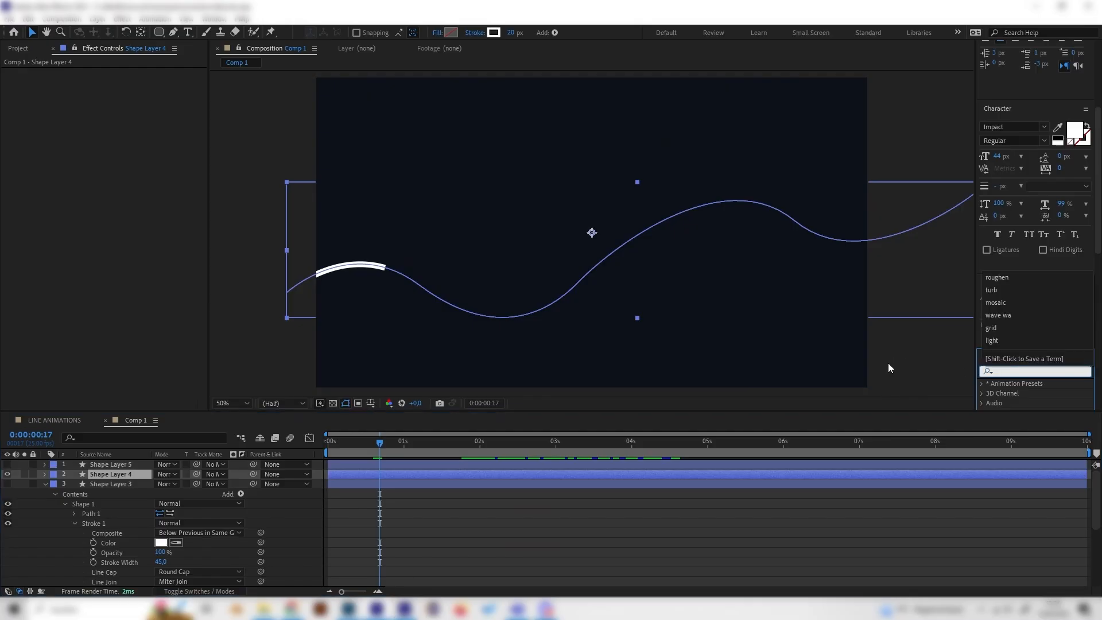
{"action": "type", "text": "wave"}
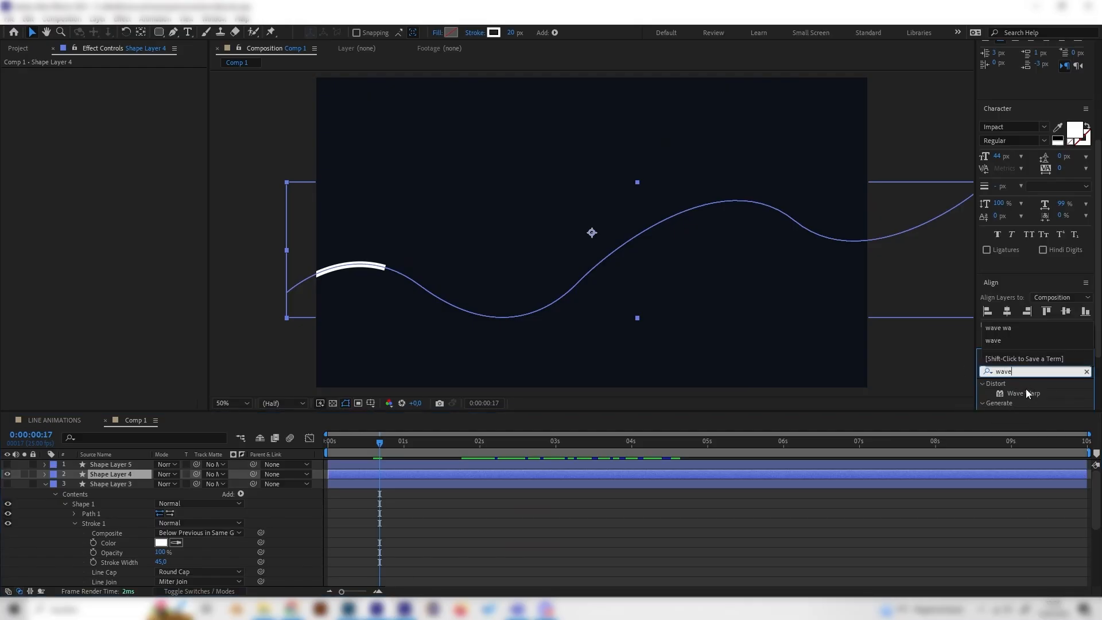
{"action": "double_click", "coordinate": [1022, 393]}
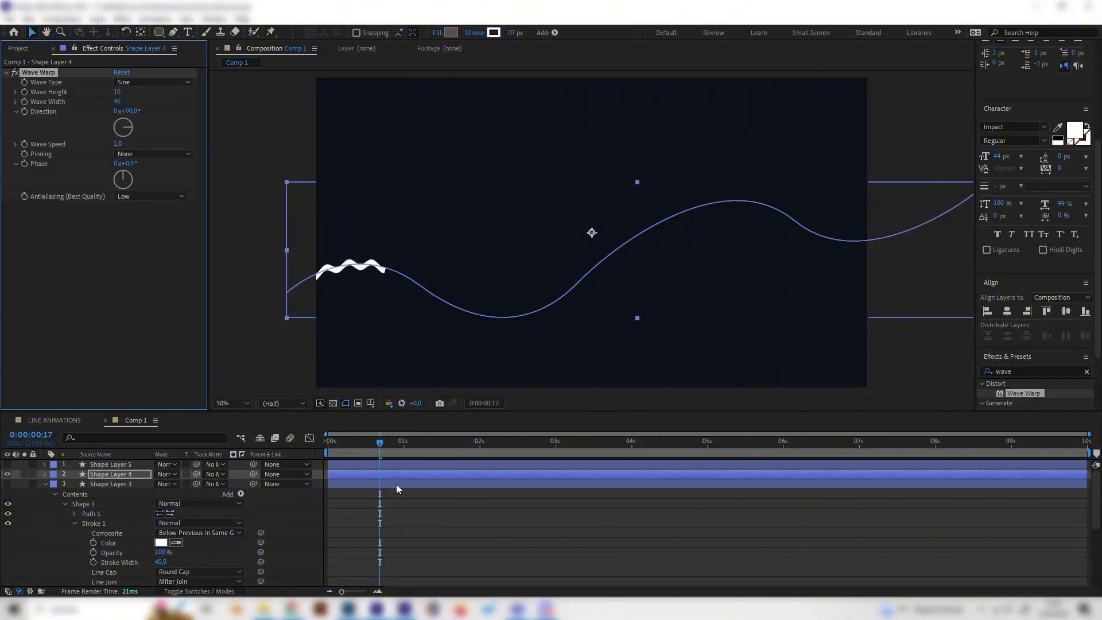
Step: Play the animation from the start to preview the wave warp
{"action": "left_click_drag", "start_coordinate": [381, 445], "coordinate": [303, 458]}
{"action": "key", "text": "space"}
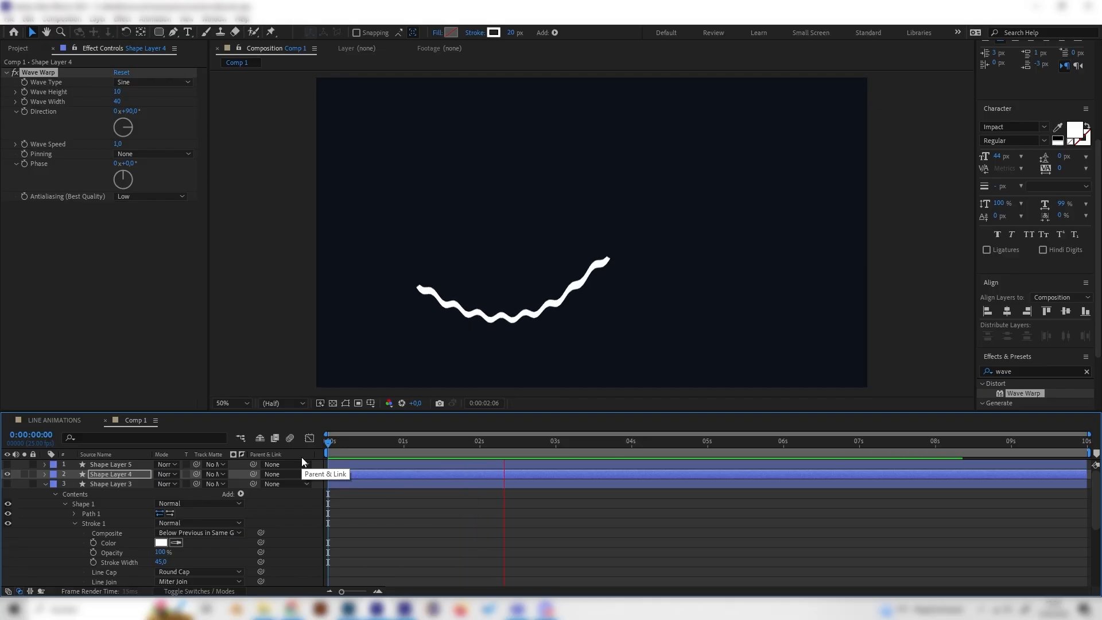
{"action": "left_click", "coordinate": [496, 445]}
Step: Expand Shape Layer 4's stroke properties and set its stroke width to 10
{"action": "left_click", "coordinate": [45, 474]}
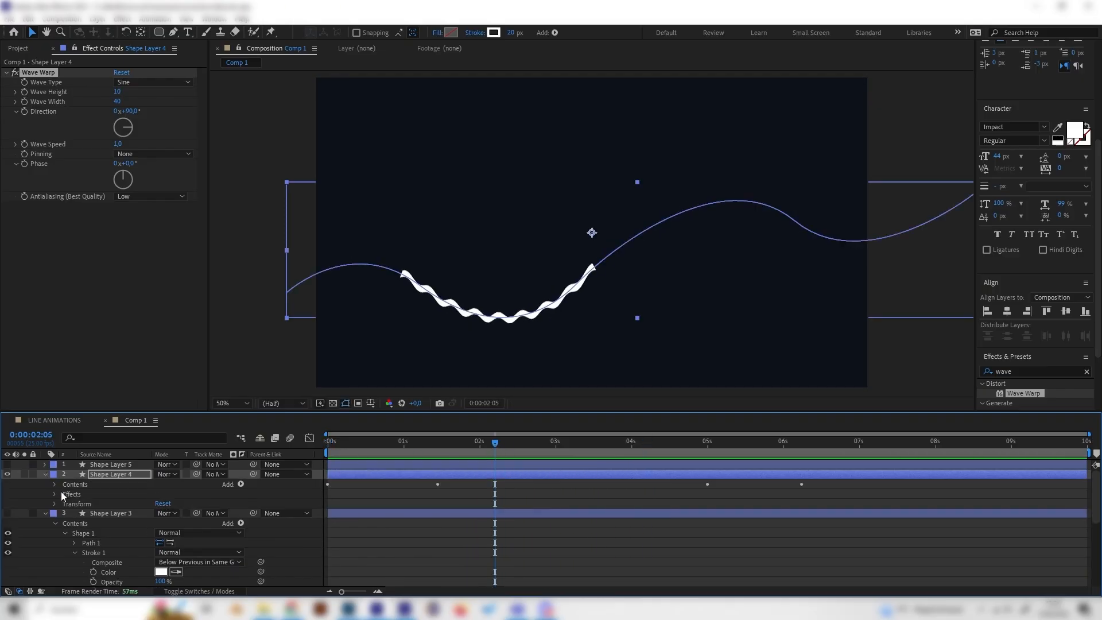
{"action": "left_click", "coordinate": [55, 484]}
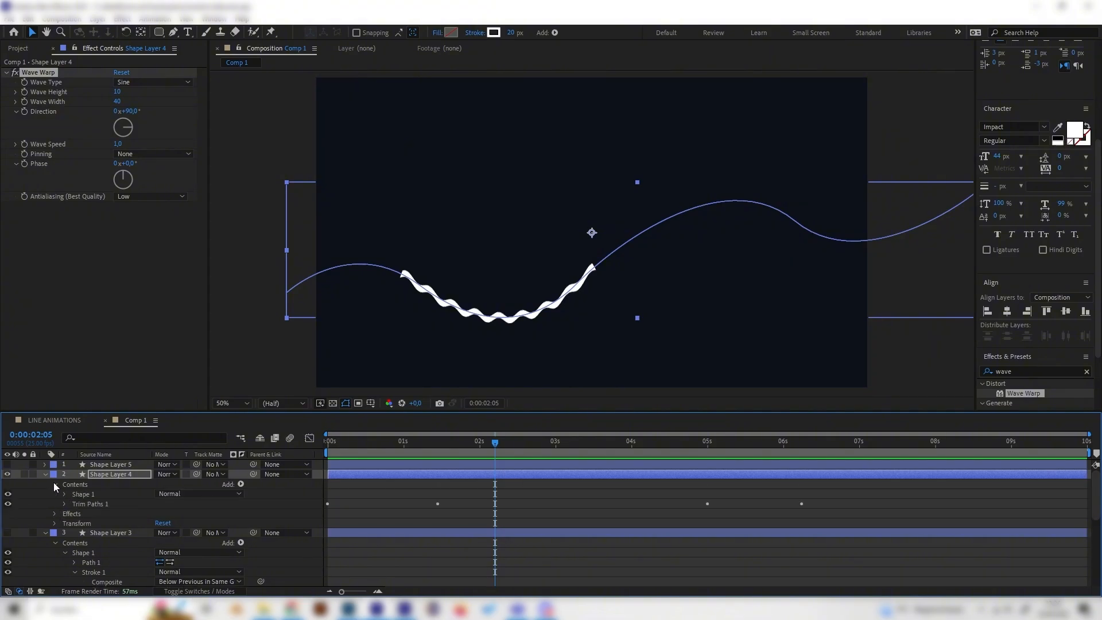
{"action": "left_click", "coordinate": [64, 495]}
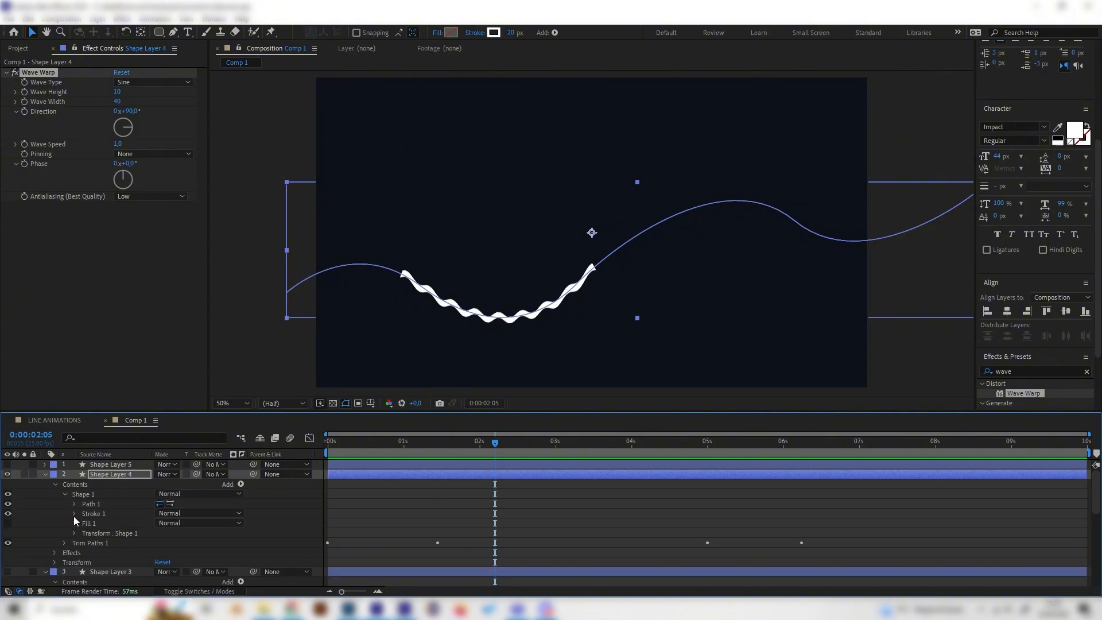
{"action": "left_click", "coordinate": [74, 514]}
{"action": "scroll", "coordinate": [115, 528], "scroll_direction": "down", "scroll_amount": 2}
{"action": "left_click", "coordinate": [162, 522]}
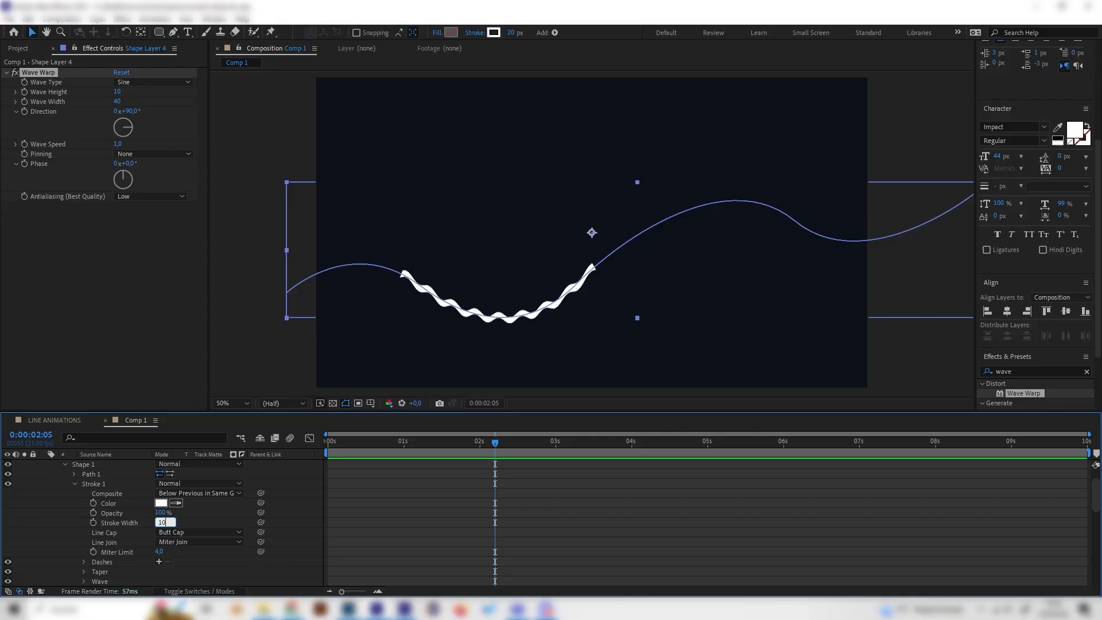
{"action": "type", "text": "10"}
{"action": "key", "text": "Return"}
{"action": "left_click", "coordinate": [291, 503]}
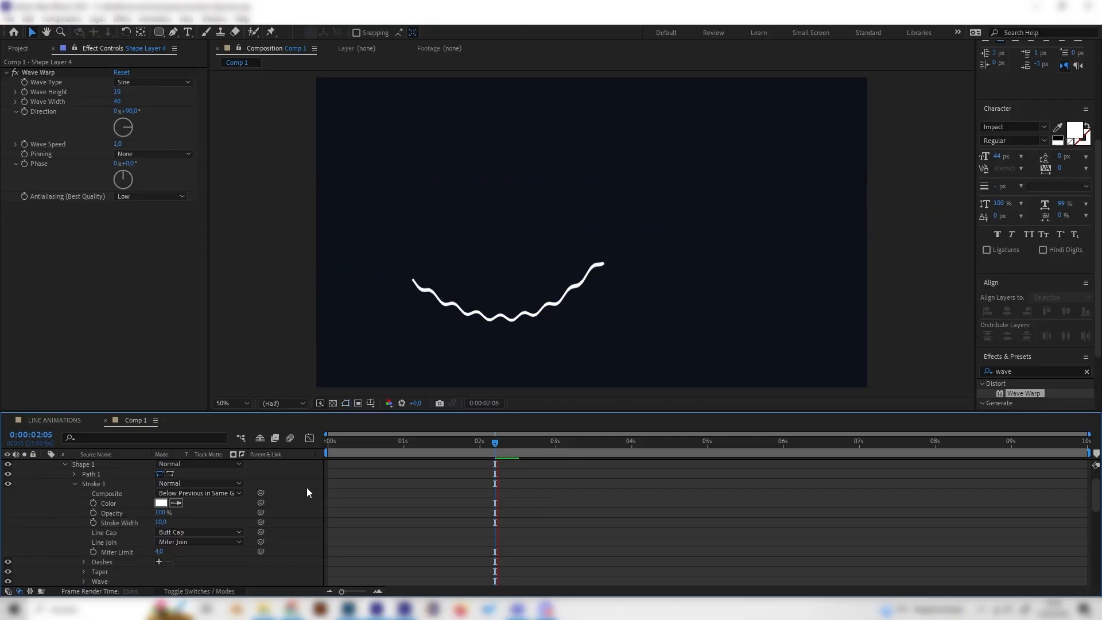
Step: Set Wave Warp's wave height to 29, wave width to 58 and wave speed to 1.2, then preview
{"action": "left_click", "coordinate": [441, 444]}
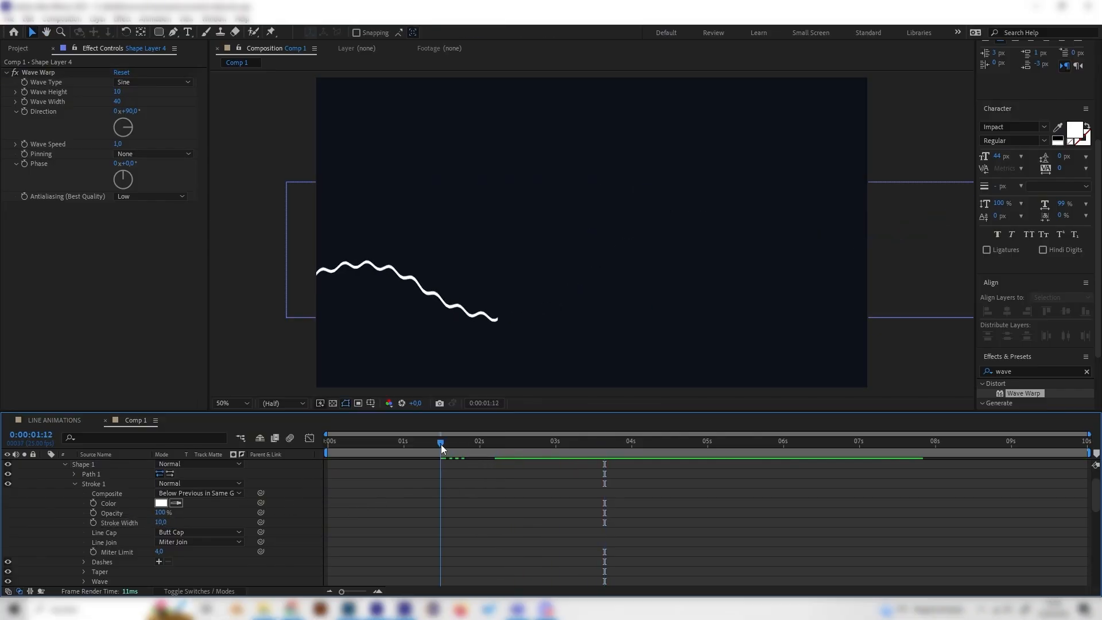
{"action": "left_click_drag", "start_coordinate": [118, 102], "coordinate": [229, 109]}
{"action": "mouse_move", "coordinate": [125, 98]}
{"action": "left_mouse_down"}
{"action": "mouse_move", "coordinate": [141, 97]}
{"action": "mouse_move", "coordinate": [130, 97]}
{"action": "left_mouse_up"}
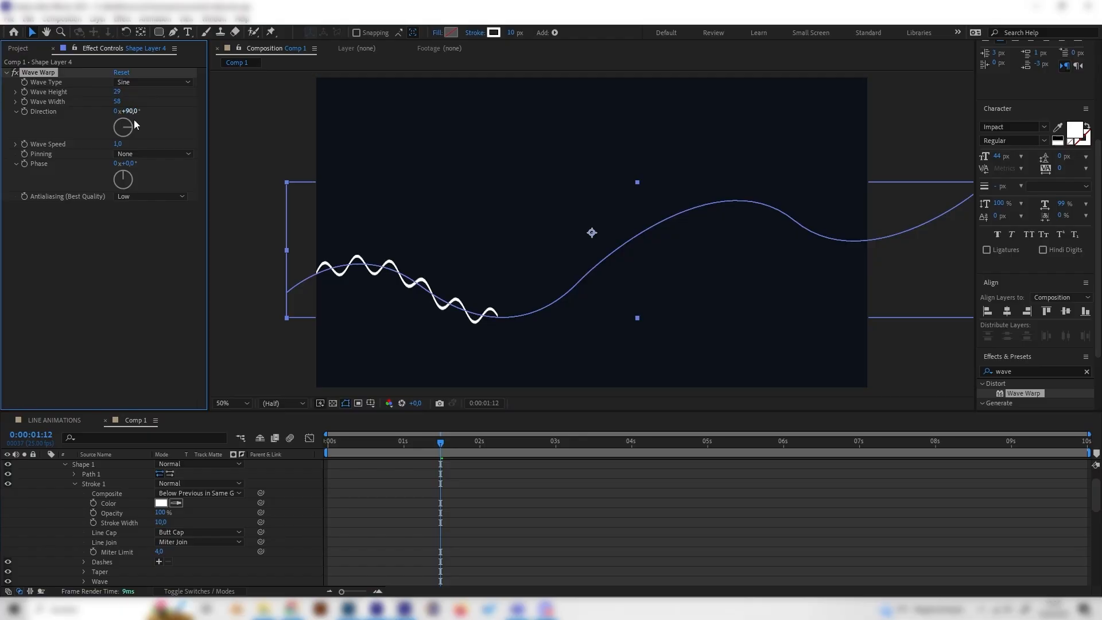
{"action": "left_click_drag", "start_coordinate": [118, 144], "coordinate": [138, 144]}
{"action": "key", "text": "space"}
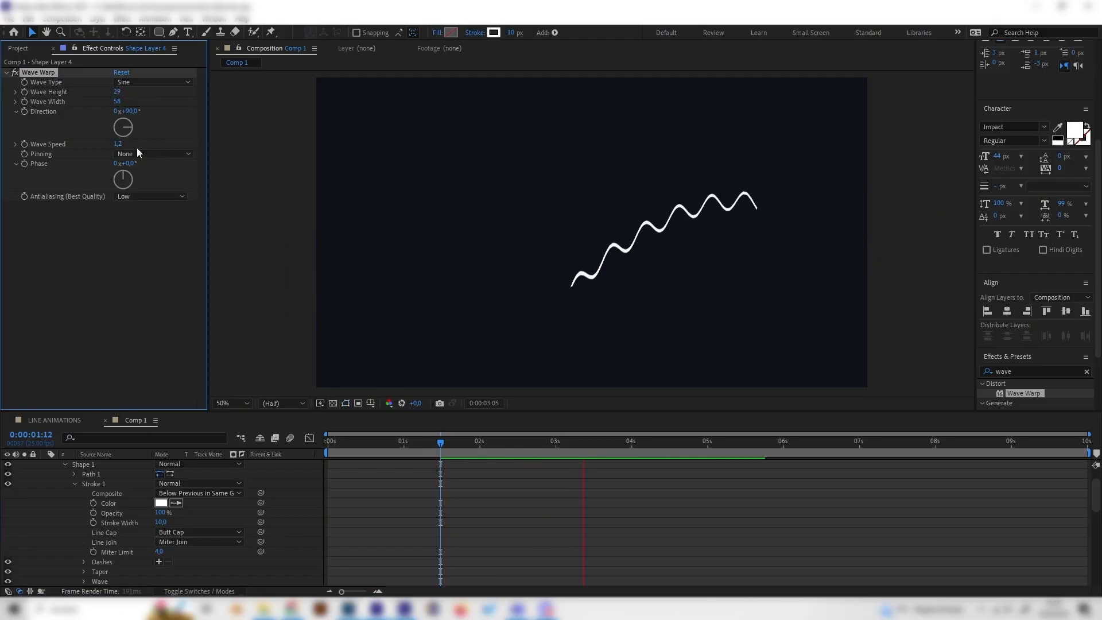
{"action": "key", "text": "space"}
Step: Change the Wave Warp wave type to Square and preview the animation
{"action": "left_click", "coordinate": [507, 440]}
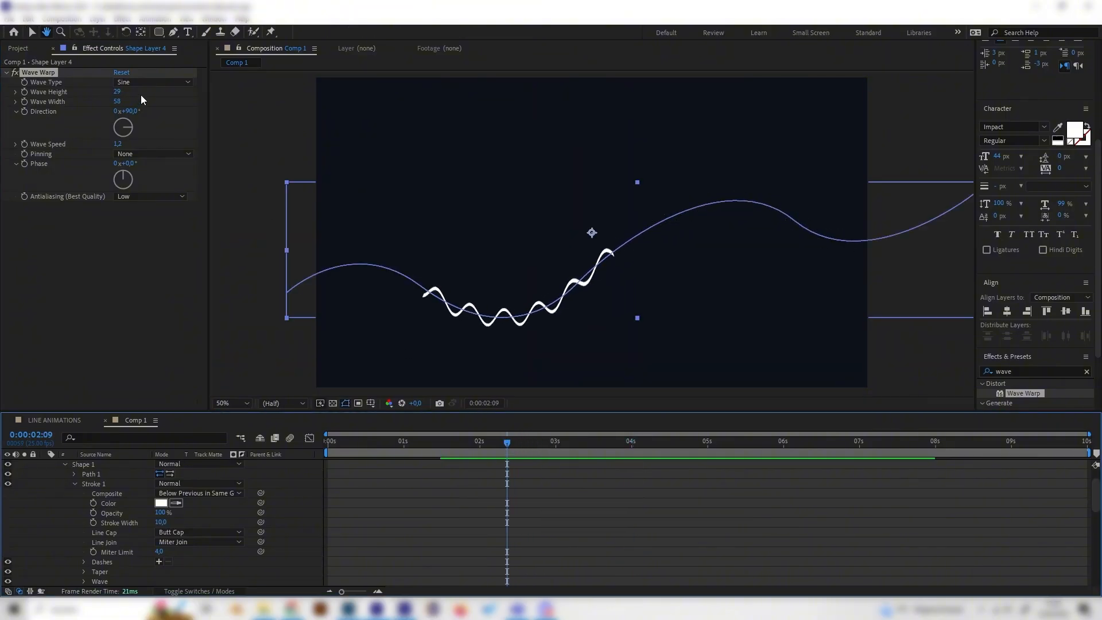
{"action": "left_click", "coordinate": [154, 82]}
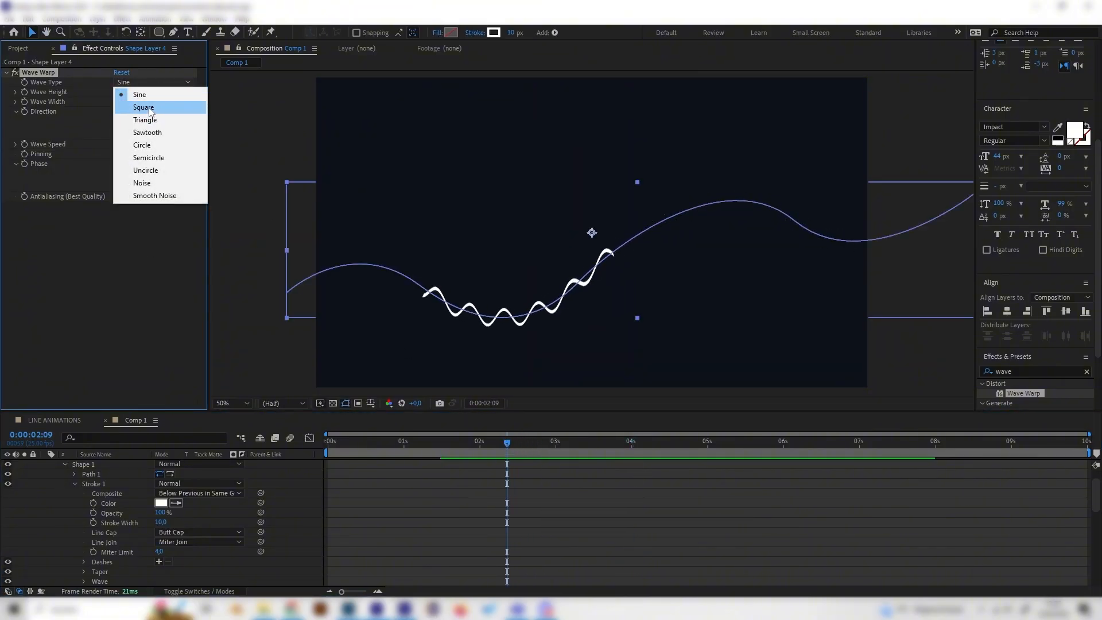
{"action": "left_click", "coordinate": [150, 108]}
{"action": "key", "text": "space"}
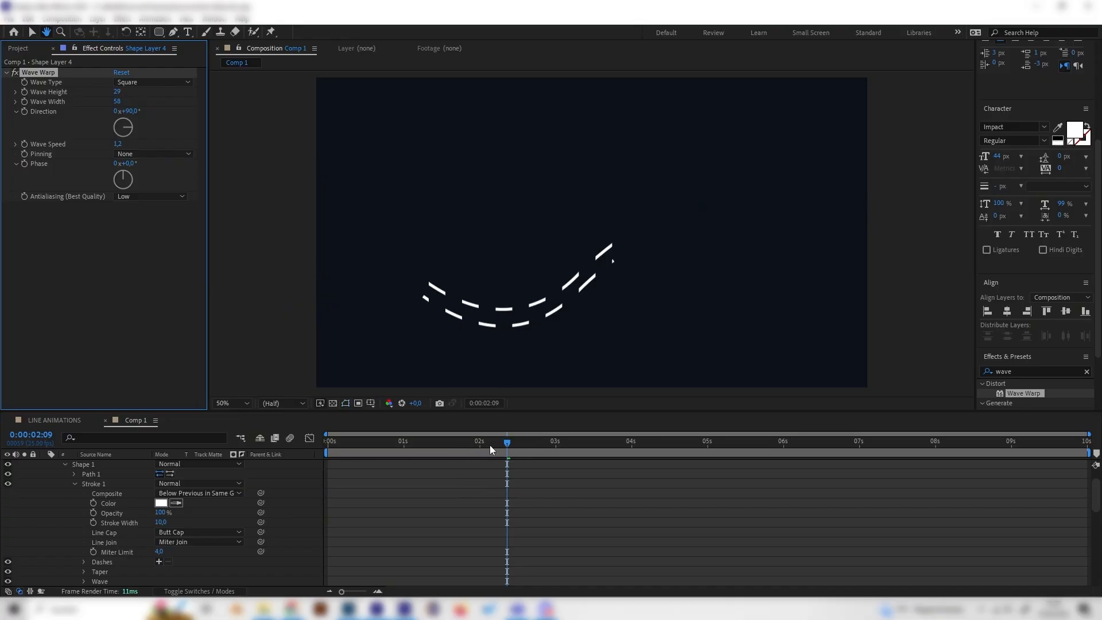
{"action": "left_click_drag", "start_coordinate": [490, 446], "coordinate": [419, 443]}
{"action": "key", "text": "space"}
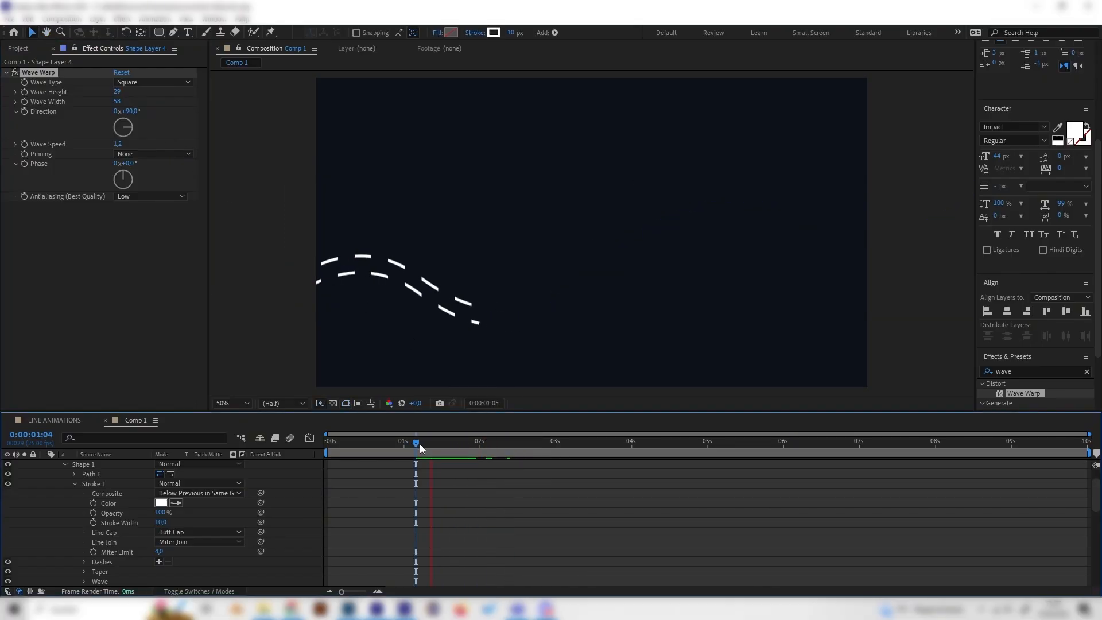
{"action": "key", "text": "space"}
Step: Switch the wave type to Triangle and preview the result
{"action": "left_click", "coordinate": [160, 84]}
{"action": "left_click", "coordinate": [150, 122]}
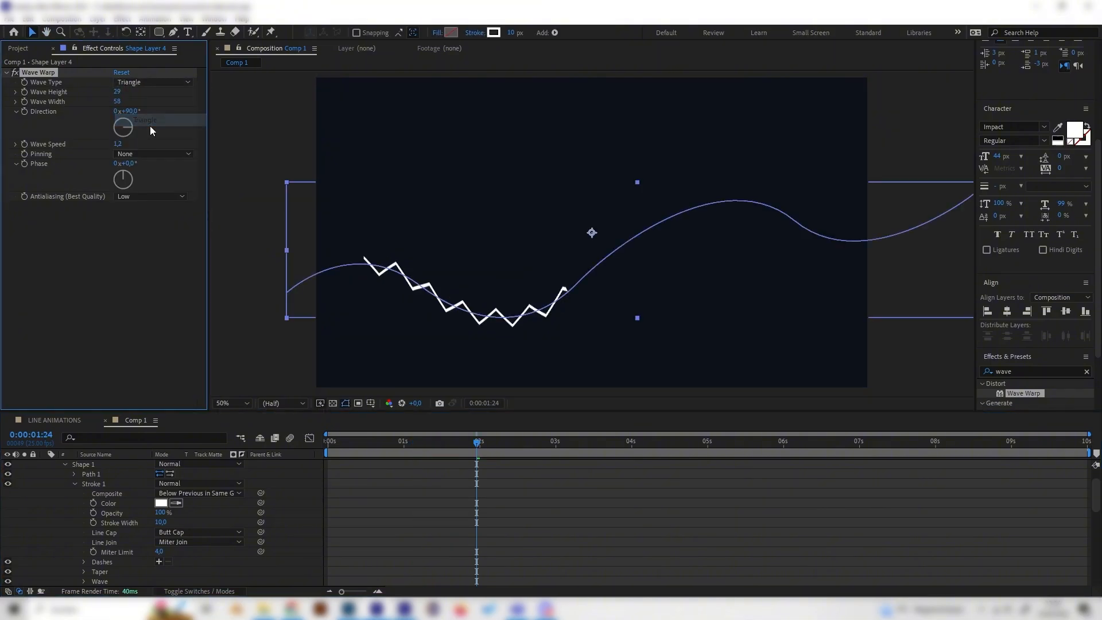
{"action": "key", "text": "space"}
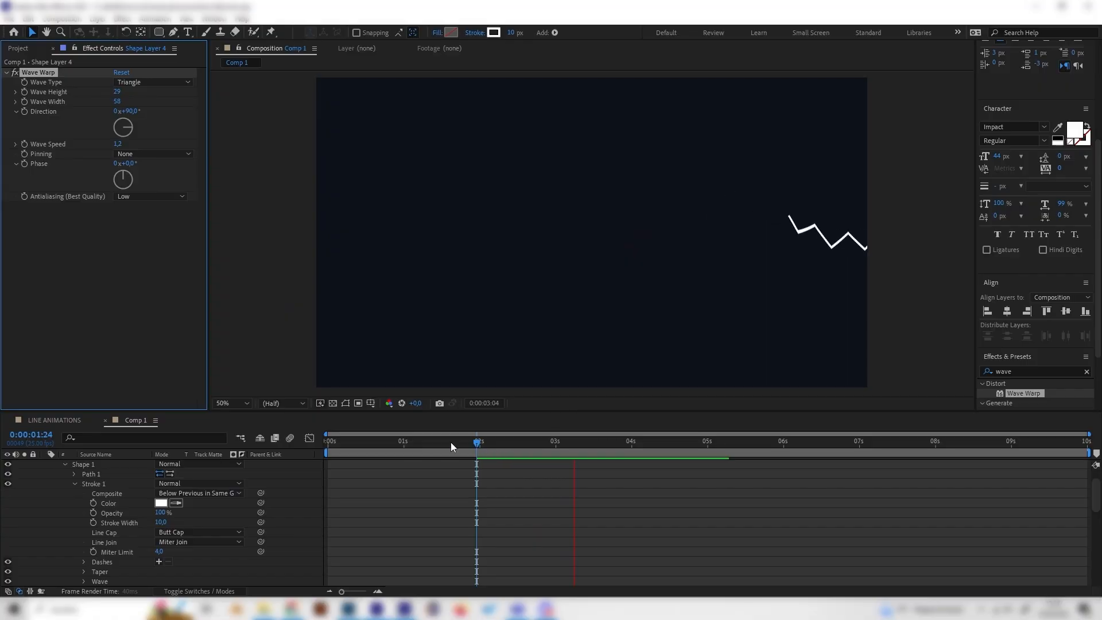
{"action": "left_click", "coordinate": [401, 442]}
Step: Try the Noise wave type, then set the wave type to Semicircle and preview it
{"action": "left_click", "coordinate": [154, 83]}
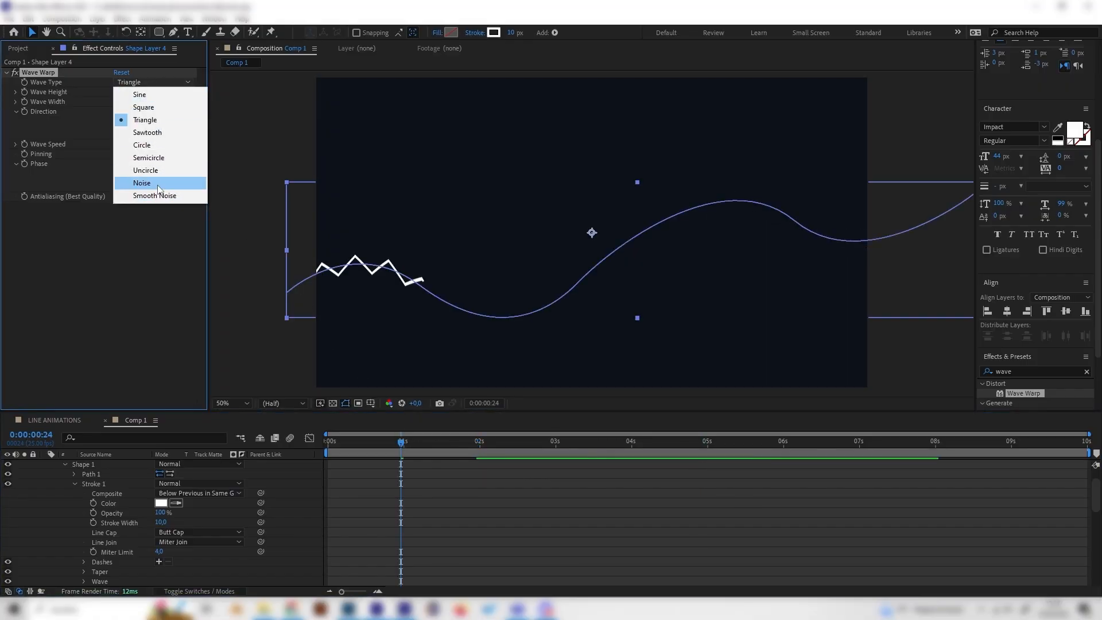
{"action": "left_click", "coordinate": [146, 183]}
{"action": "left_click", "coordinate": [149, 82]}
{"action": "left_click", "coordinate": [145, 158]}
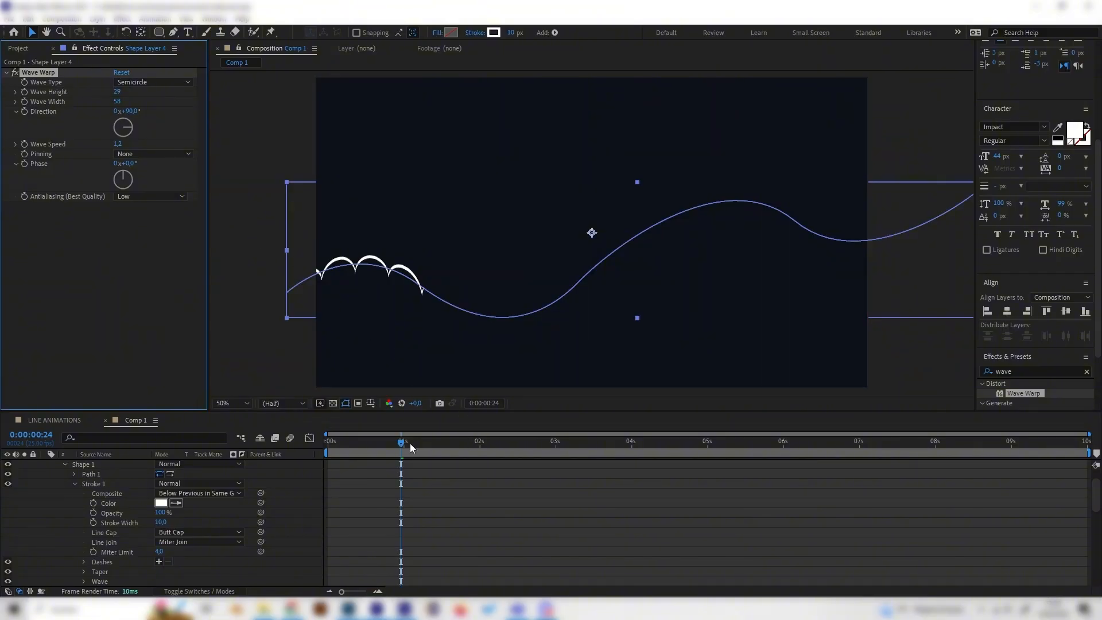
{"action": "left_click_drag", "start_coordinate": [410, 443], "coordinate": [472, 453]}
{"action": "key", "text": "space"}
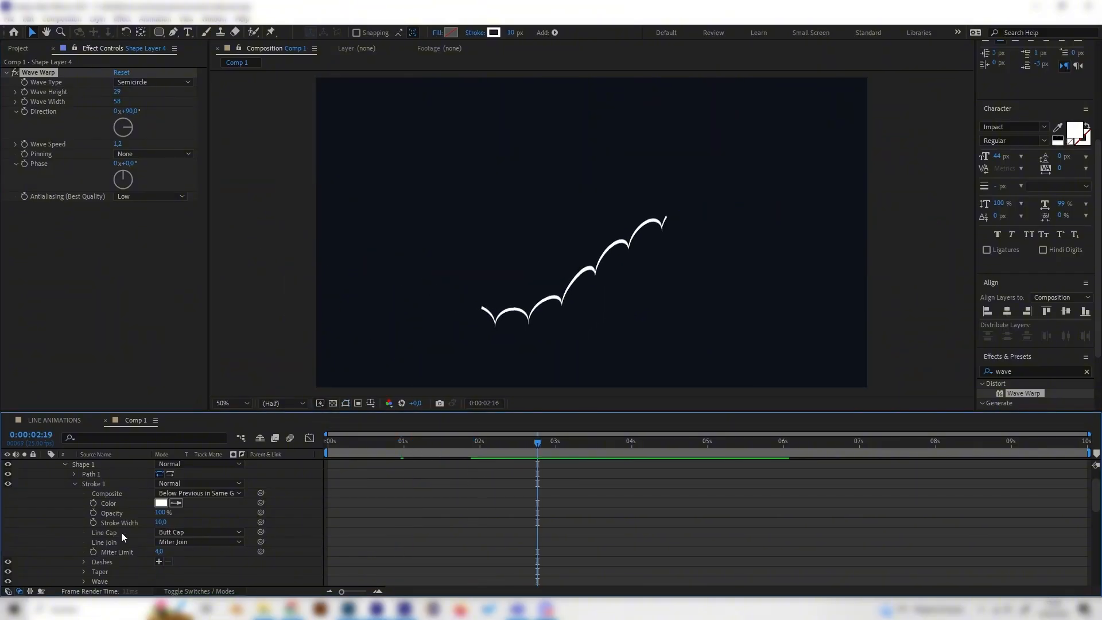
Step: Play through the LINE ANIMATIONS reference composition to compare the lines, then go back to Comp 1
{"action": "scroll", "coordinate": [138, 461], "scroll_direction": "up", "scroll_amount": 2}
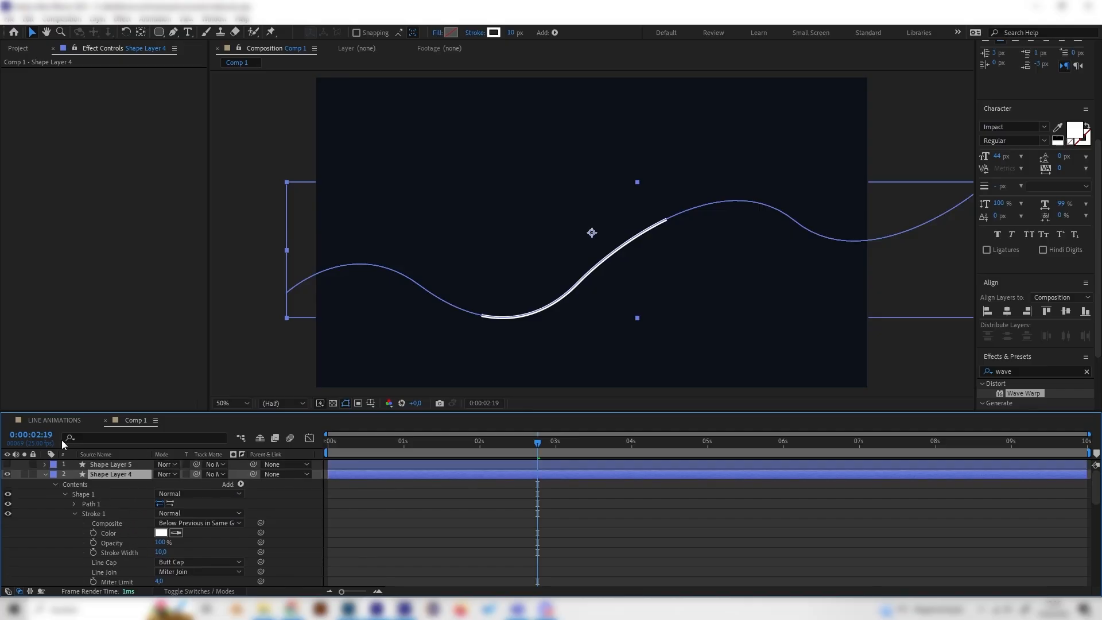
{"action": "left_click", "coordinate": [49, 474]}
{"action": "left_click", "coordinate": [97, 472]}
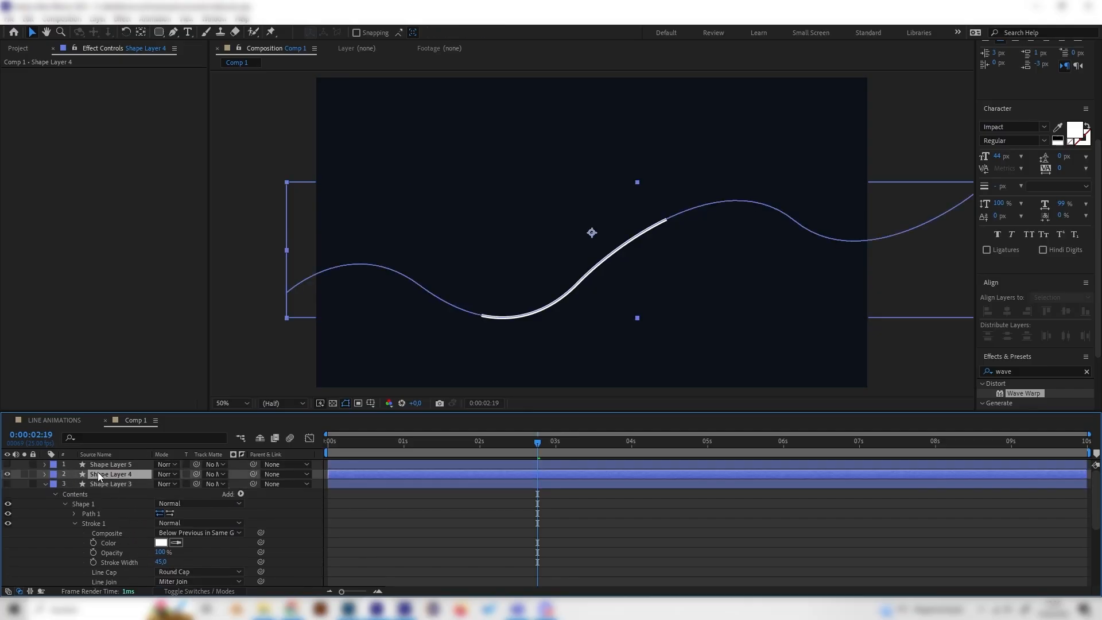
{"action": "left_click", "coordinate": [47, 419]}
{"action": "mouse_move", "coordinate": [429, 447]}
{"action": "left_mouse_down"}
{"action": "mouse_move", "coordinate": [369, 446]}
{"action": "mouse_move", "coordinate": [434, 446]}
{"action": "left_mouse_up"}
{"action": "key", "text": "space"}
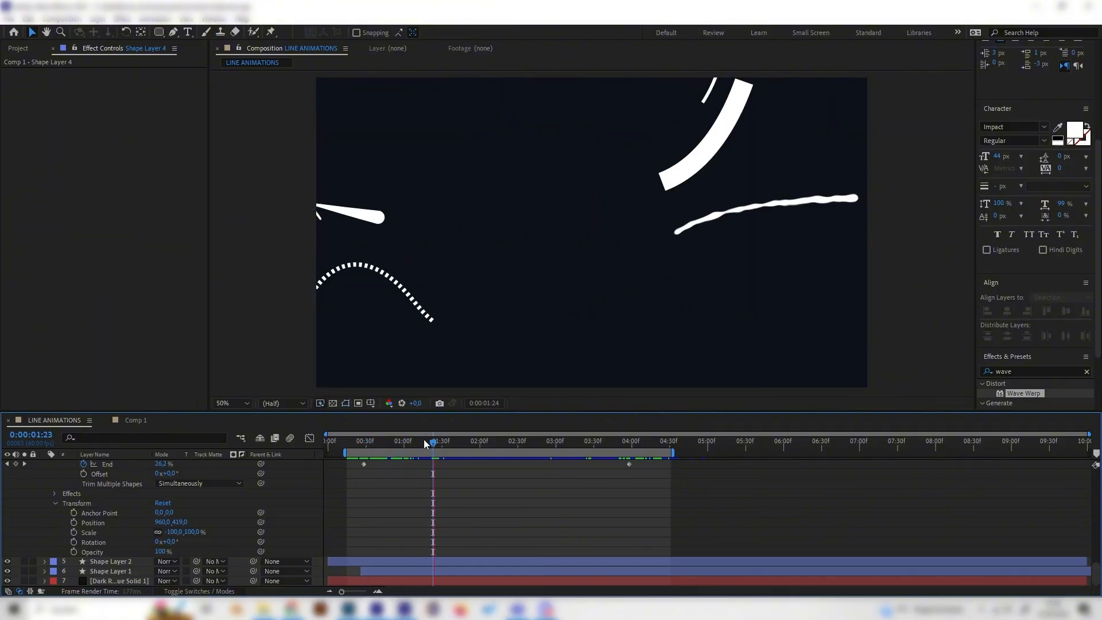
{"action": "left_click_drag", "start_coordinate": [494, 445], "coordinate": [549, 449]}
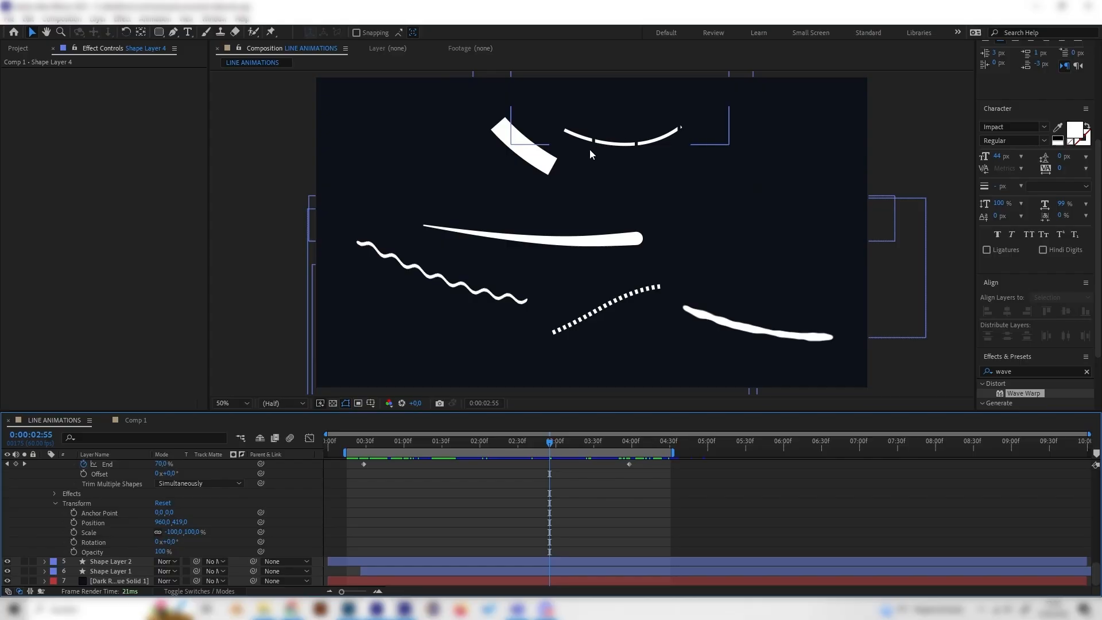
{"action": "left_click", "coordinate": [543, 162]}
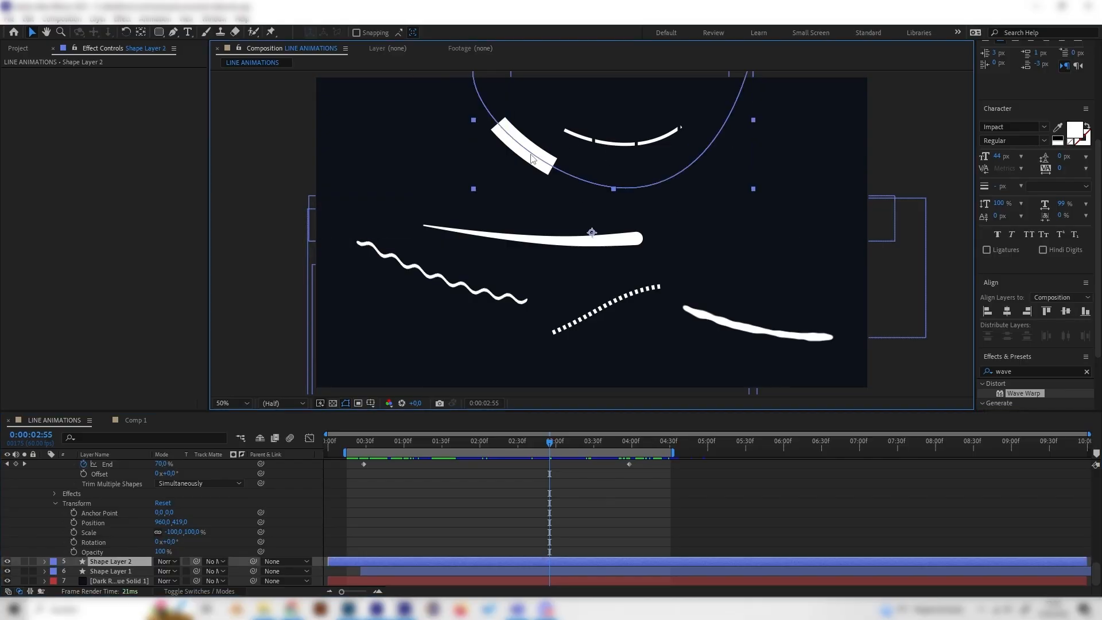
{"action": "mouse_move", "coordinate": [525, 437]}
{"action": "left_mouse_down"}
{"action": "mouse_move", "coordinate": [591, 443]}
{"action": "mouse_move", "coordinate": [532, 442]}
{"action": "left_mouse_up"}
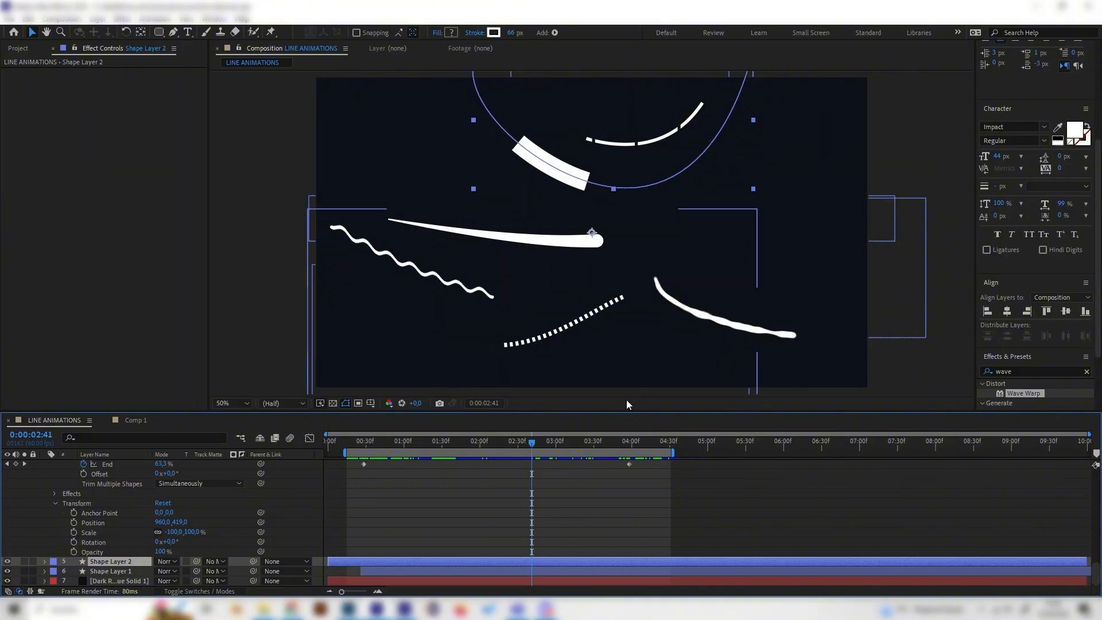
{"action": "left_click_drag", "start_coordinate": [543, 446], "coordinate": [420, 464]}
{"action": "key", "text": "space"}
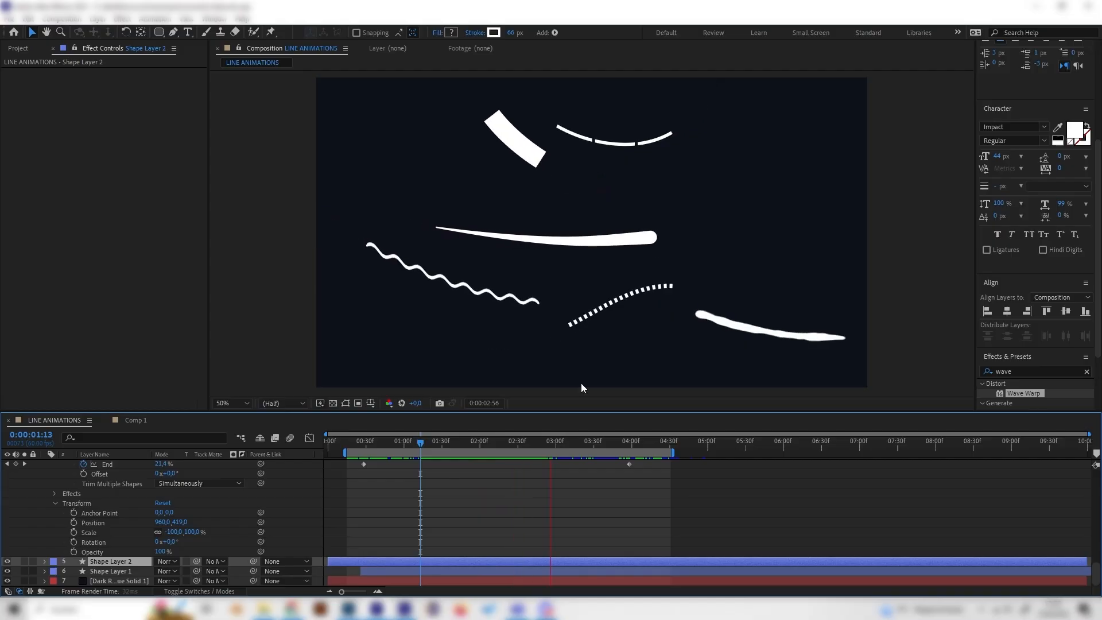
{"action": "left_click", "coordinate": [463, 440]}
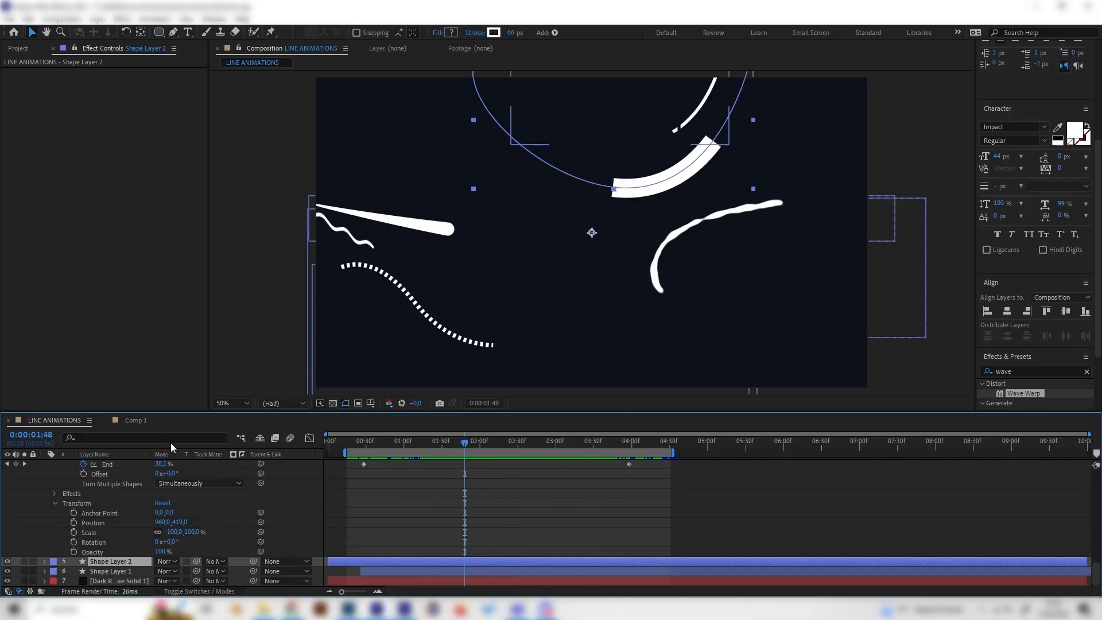
{"action": "scroll", "coordinate": [111, 514], "scroll_direction": "up", "scroll_amount": 10}
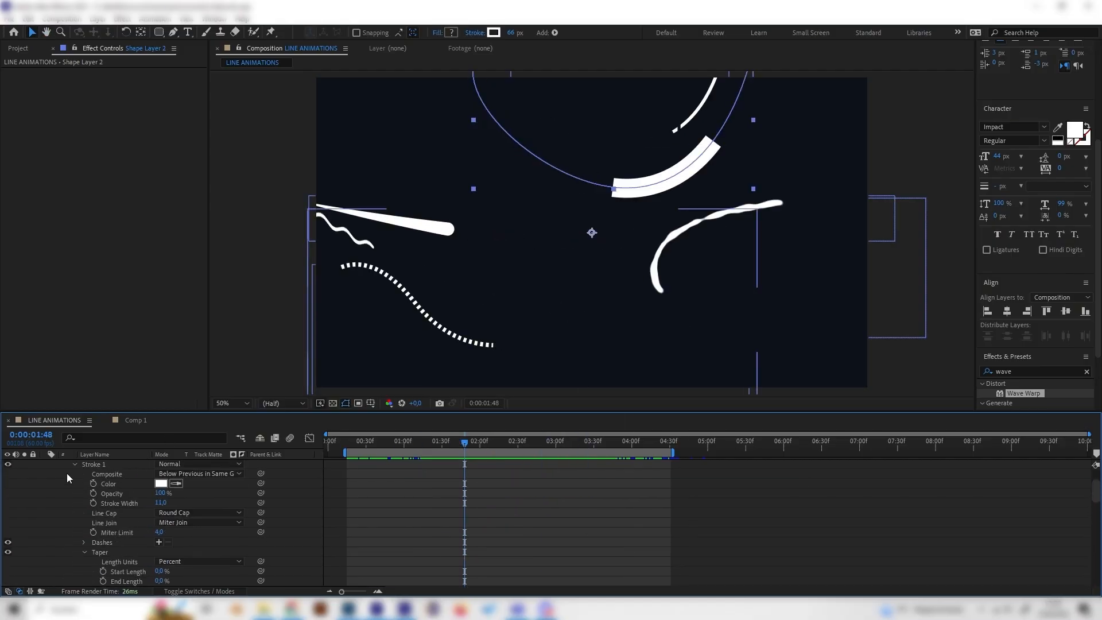
{"action": "left_click", "coordinate": [137, 420]}
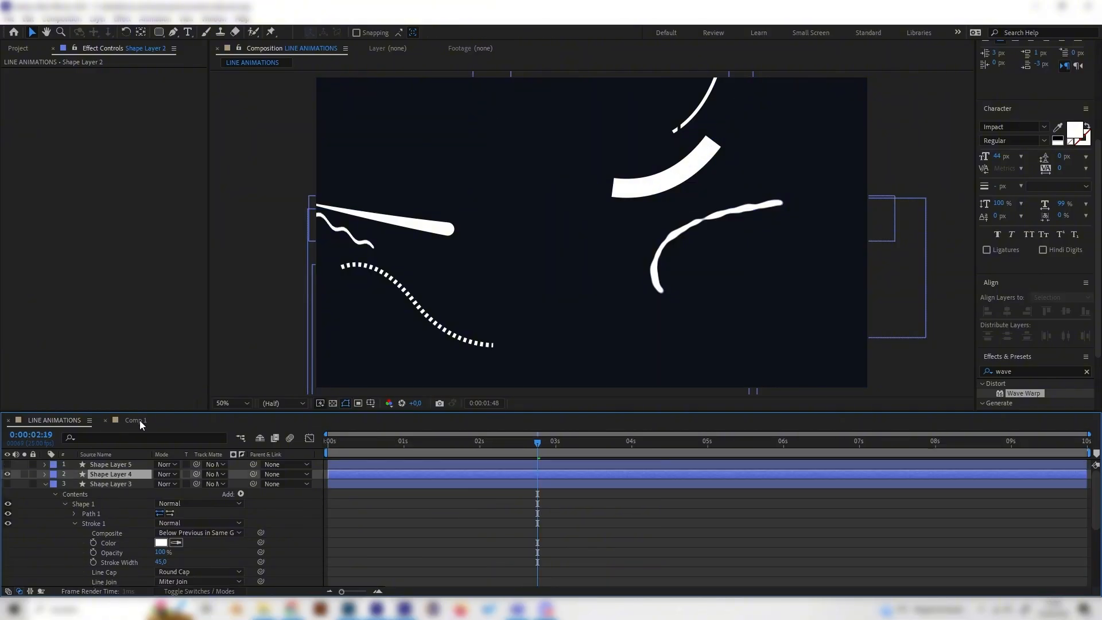
Step: Set Shape Layer 4's stroke width to 20
{"action": "left_click", "coordinate": [46, 483]}
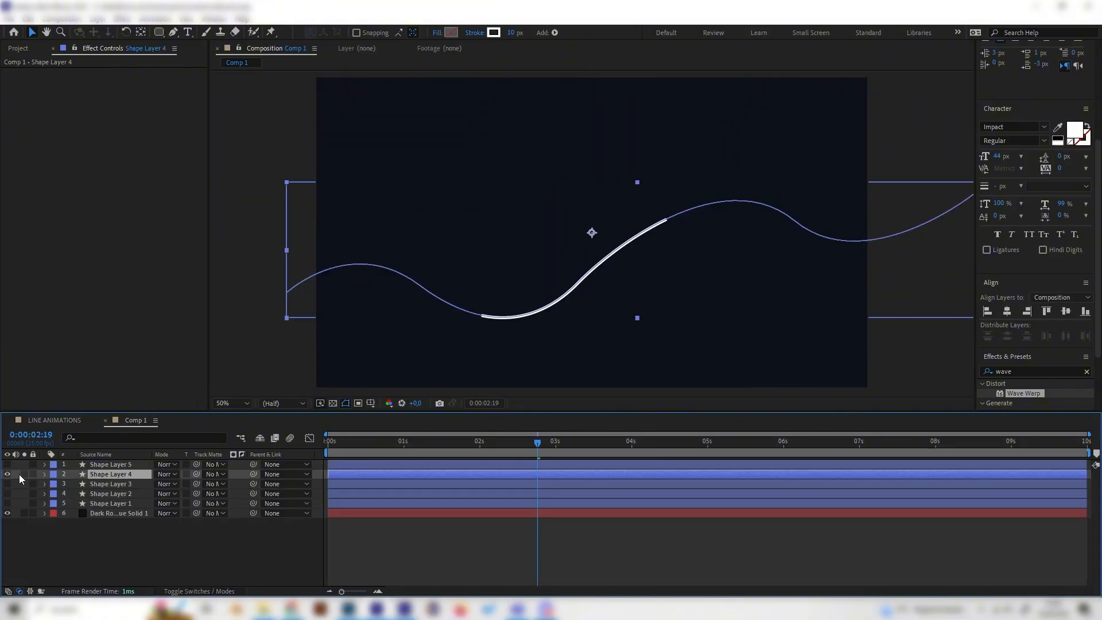
{"action": "mouse_move", "coordinate": [412, 439]}
{"action": "left_mouse_down"}
{"action": "mouse_move", "coordinate": [337, 454]}
{"action": "mouse_move", "coordinate": [557, 456]}
{"action": "left_mouse_up"}
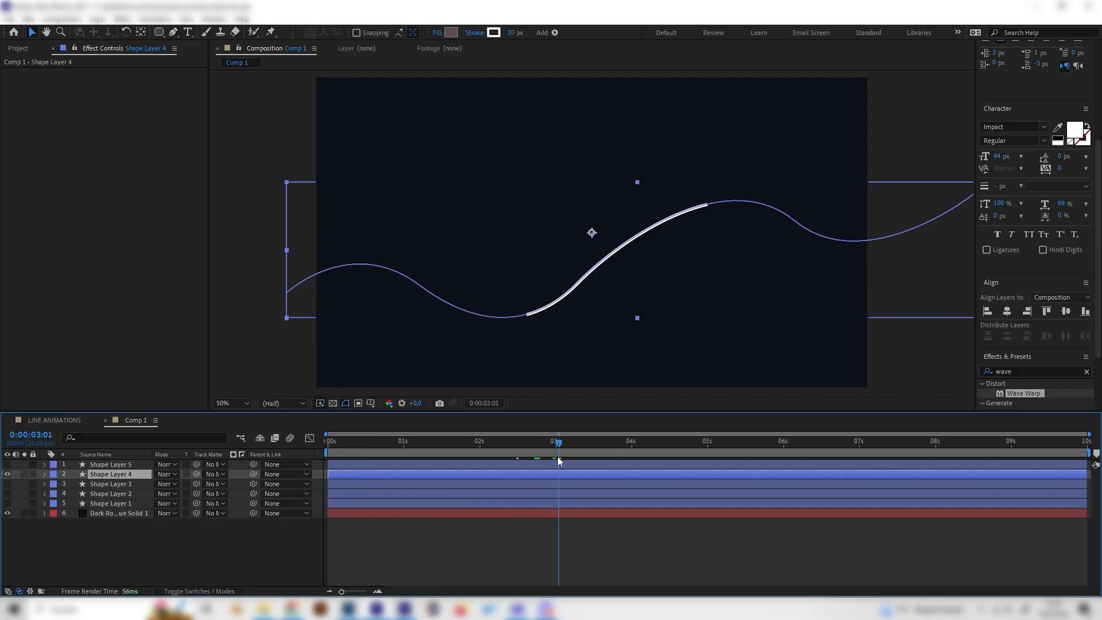
{"action": "left_click", "coordinate": [44, 474]}
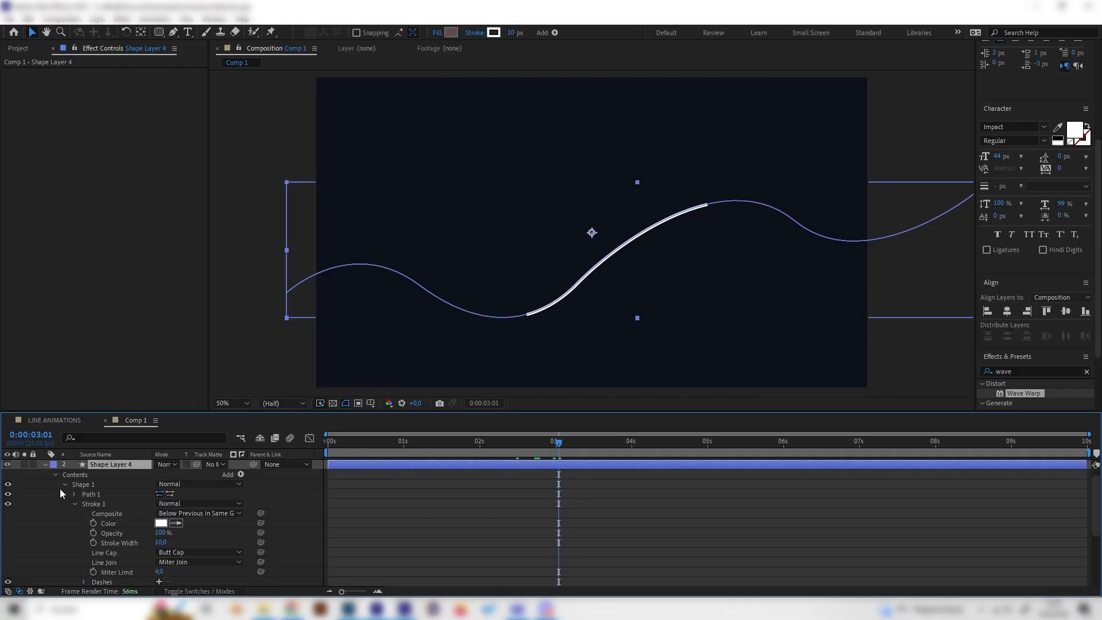
{"action": "left_click", "coordinate": [160, 543]}
{"action": "type", "text": "10"}
{"action": "key", "text": "Return"}
{"action": "left_click", "coordinate": [202, 533]}
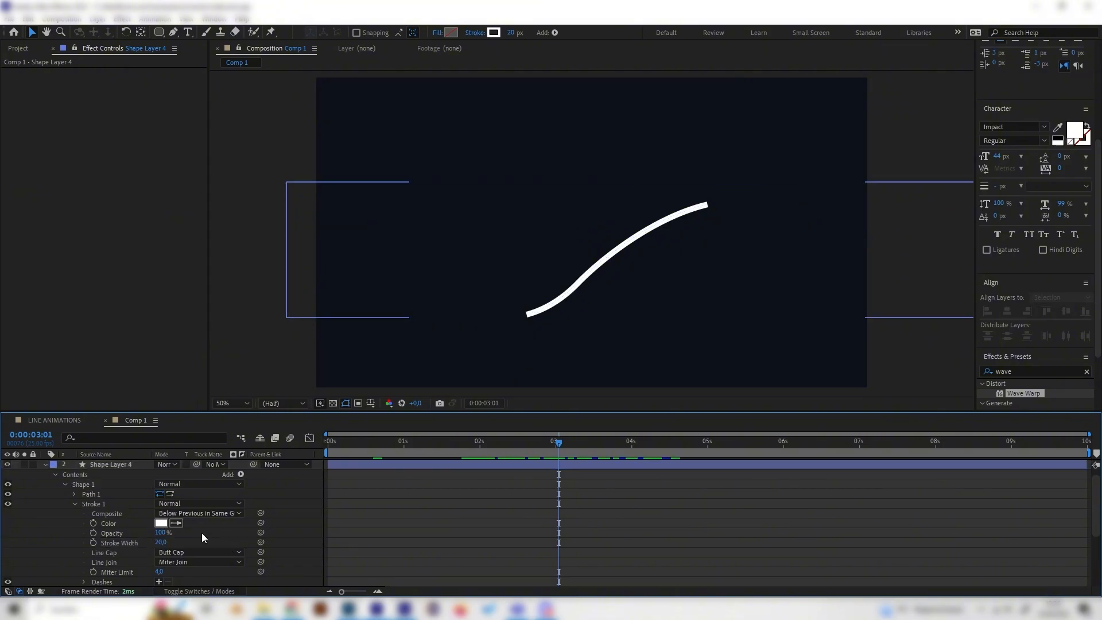
Step: Expand Shape Layer 4's Trim Paths and show the End keyframes in the graph editor
{"action": "left_click", "coordinate": [55, 477]}
{"action": "left_click", "coordinate": [91, 474]}
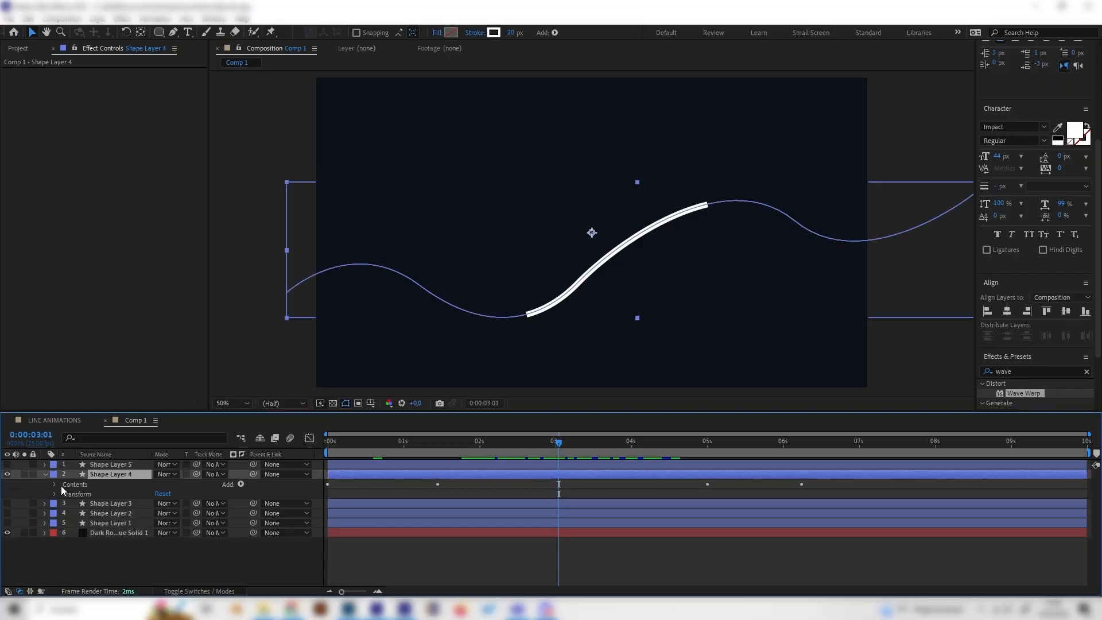
{"action": "left_click", "coordinate": [58, 484]}
{"action": "left_click", "coordinate": [55, 484]}
{"action": "scroll", "coordinate": [56, 484], "scroll_direction": "down", "scroll_amount": 3}
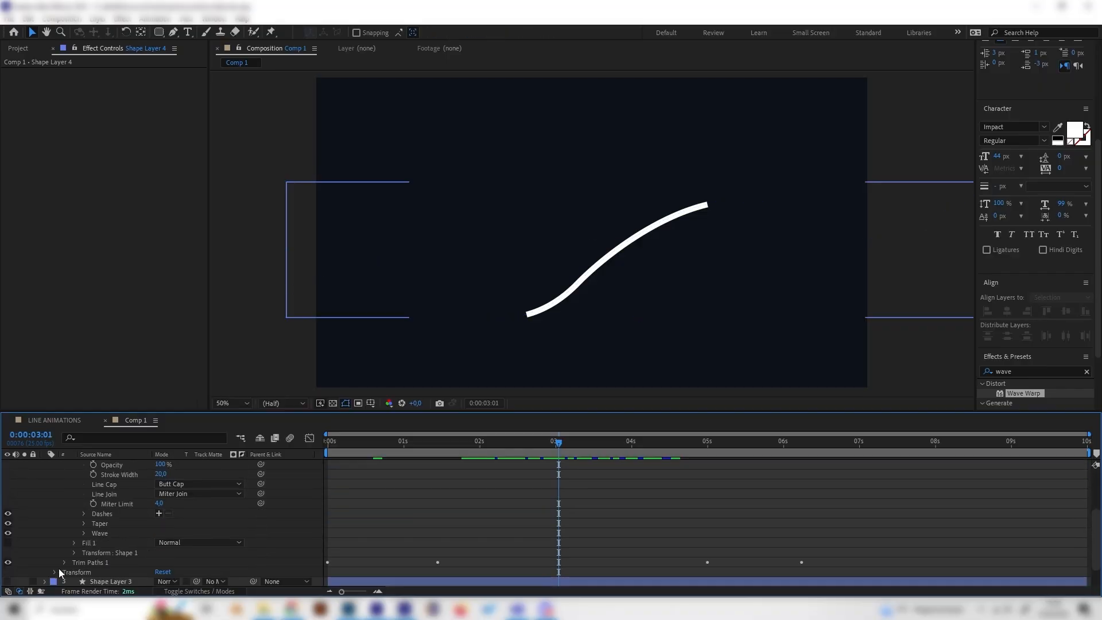
{"action": "left_click", "coordinate": [64, 563]}
{"action": "scroll", "coordinate": [98, 563], "scroll_direction": "down", "scroll_amount": 1}
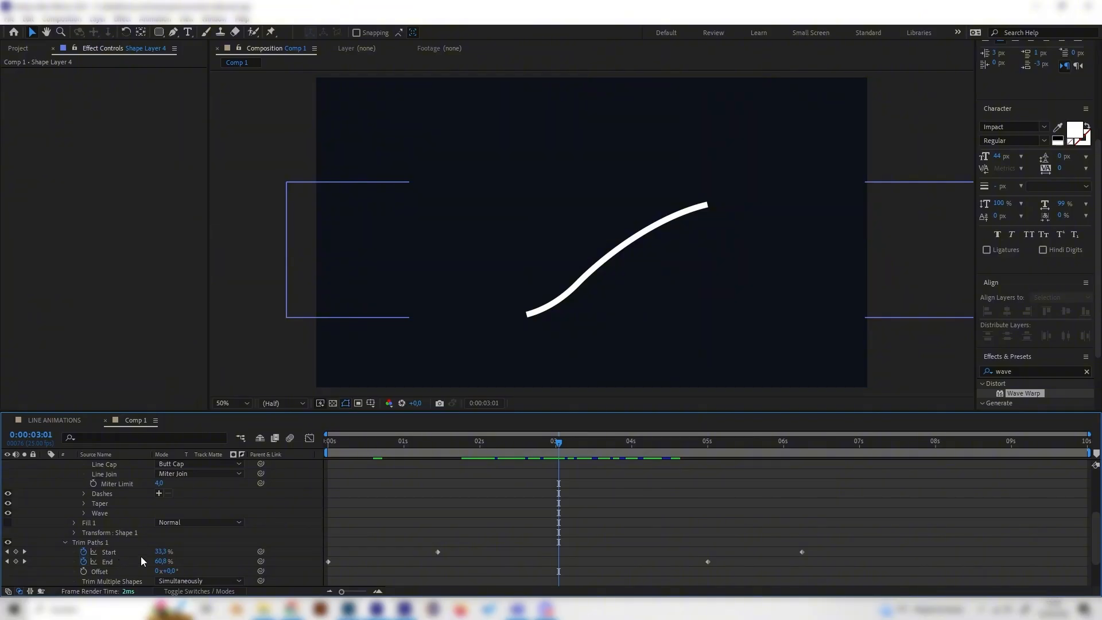
{"action": "left_click", "coordinate": [139, 560]}
{"action": "left_click", "coordinate": [192, 557]}
{"action": "left_click", "coordinate": [136, 560]}
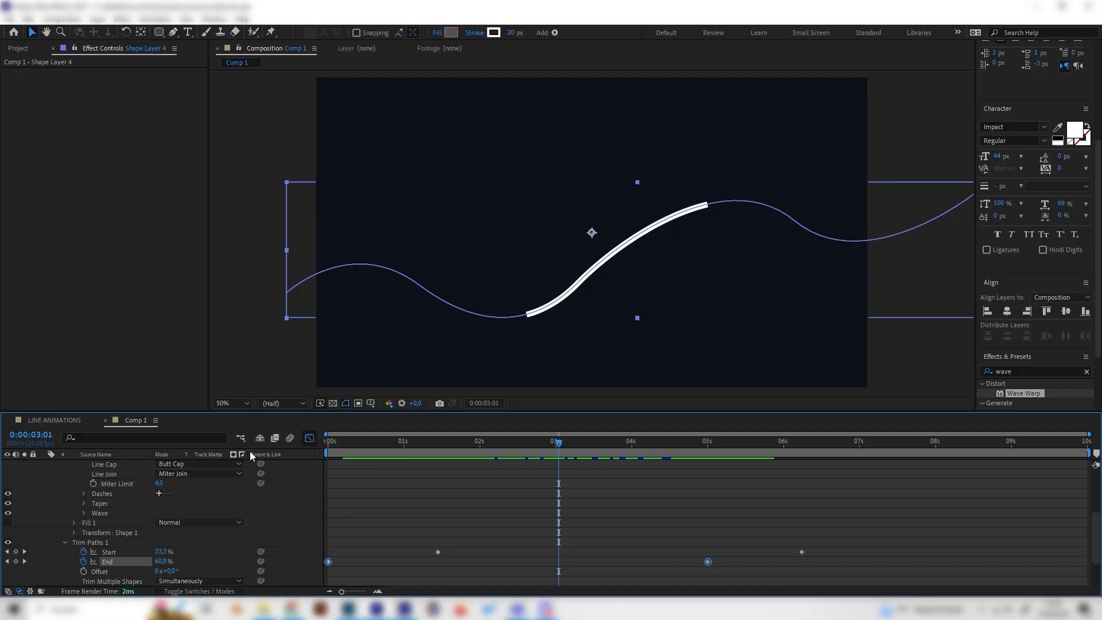
{"action": "key", "text": "shift+F3"}
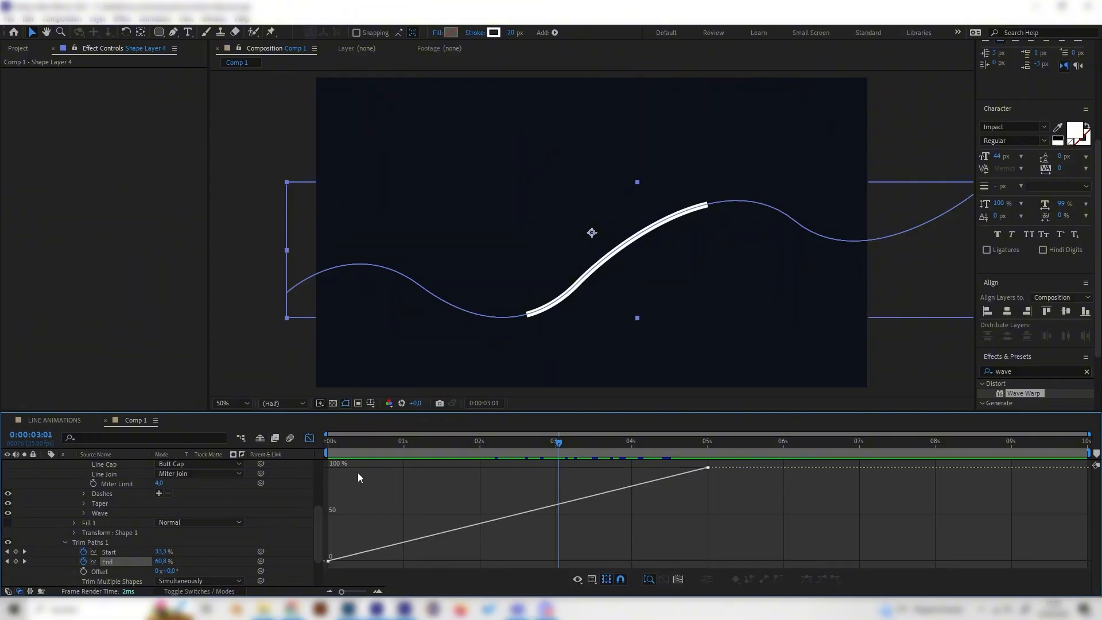
{"action": "left_click", "coordinate": [228, 543]}
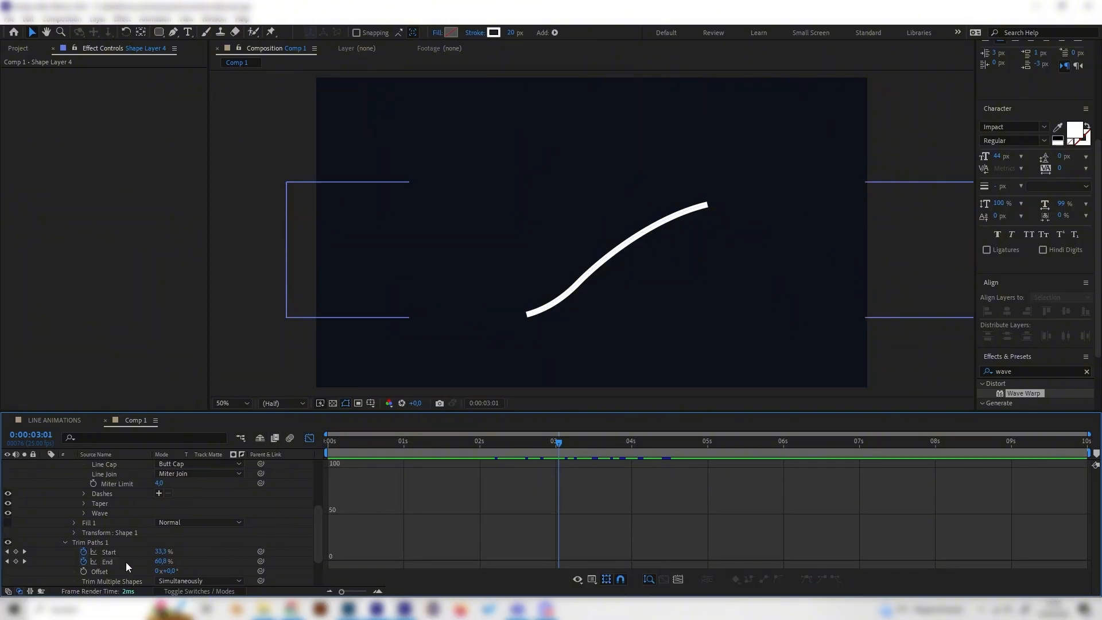
{"action": "left_click", "coordinate": [126, 563]}
{"action": "left_click", "coordinate": [126, 563]}
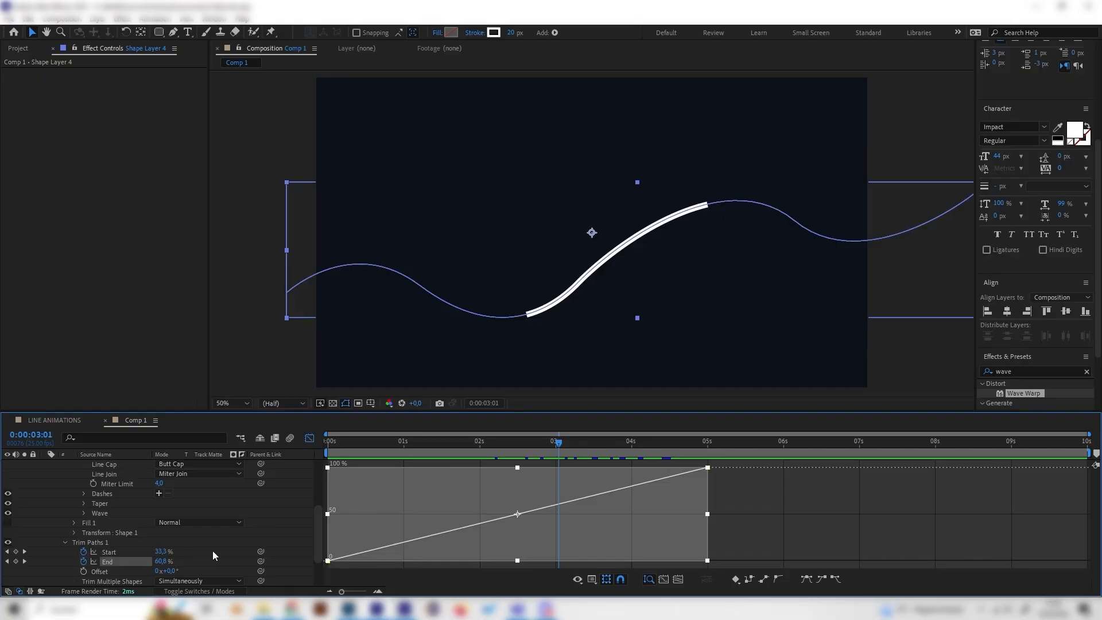
Step: Apply Easy Ease to the End keyframes, steepen the first keyframe's outgoing handle, and preview the animation
{"action": "left_click", "coordinate": [213, 550]}
{"action": "left_click", "coordinate": [120, 561]}
{"action": "left_click", "coordinate": [813, 576]}
{"action": "left_click", "coordinate": [791, 534]}
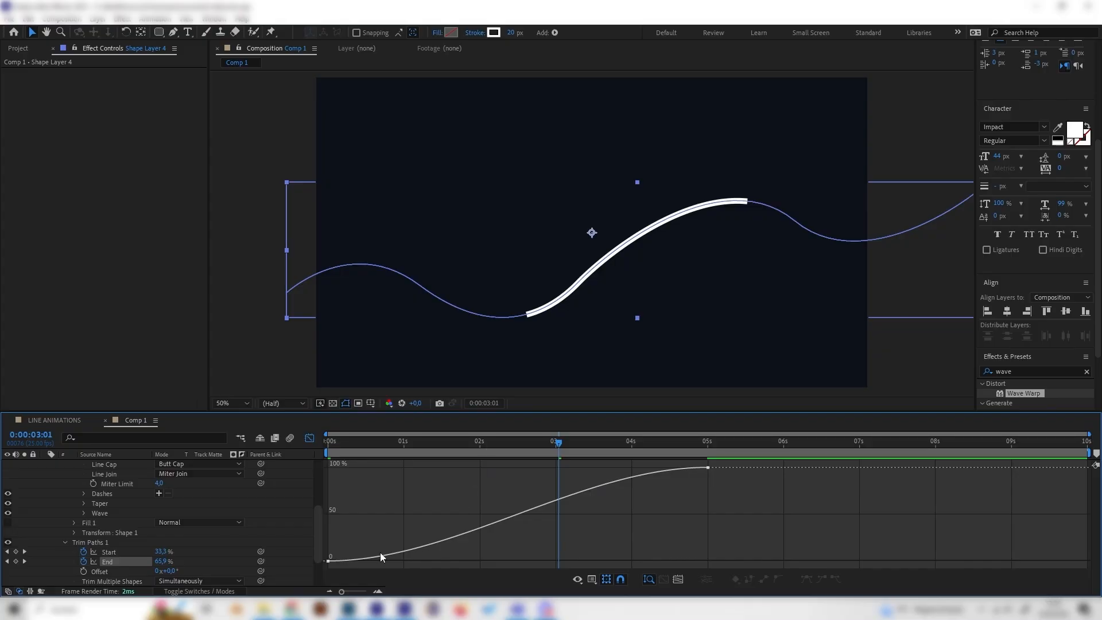
{"action": "left_click", "coordinate": [346, 557]}
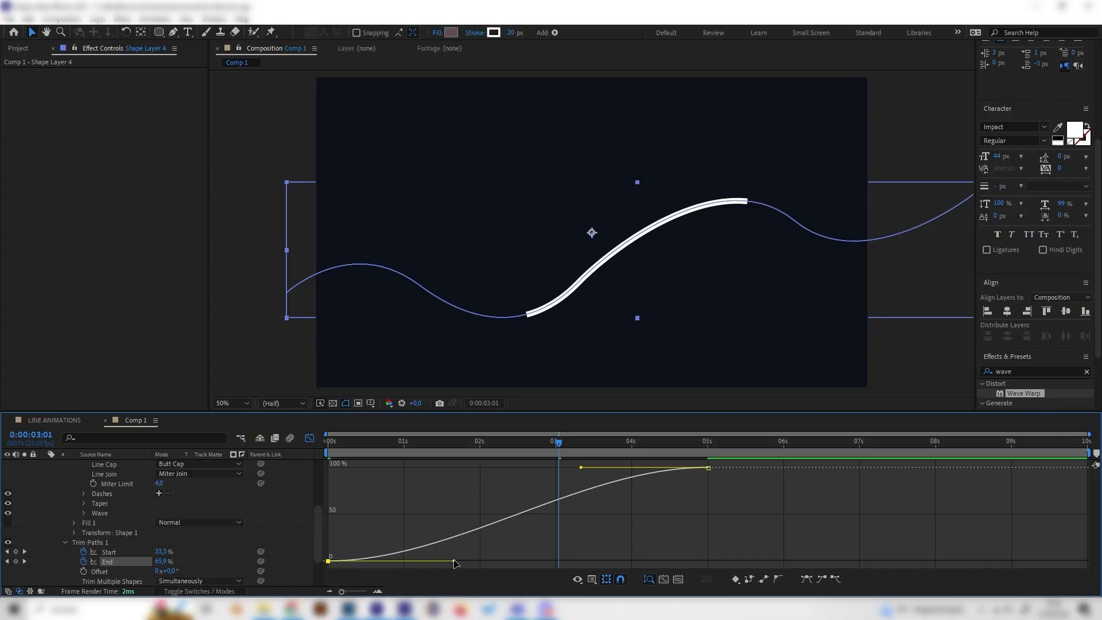
{"action": "mouse_move", "coordinate": [455, 562]}
{"action": "left_mouse_down"}
{"action": "mouse_move", "coordinate": [390, 497]}
{"action": "mouse_move", "coordinate": [334, 474]}
{"action": "mouse_move", "coordinate": [329, 442]}
{"action": "mouse_move", "coordinate": [347, 443]}
{"action": "mouse_move", "coordinate": [317, 443]}
{"action": "left_mouse_up"}
{"action": "key", "text": "space"}
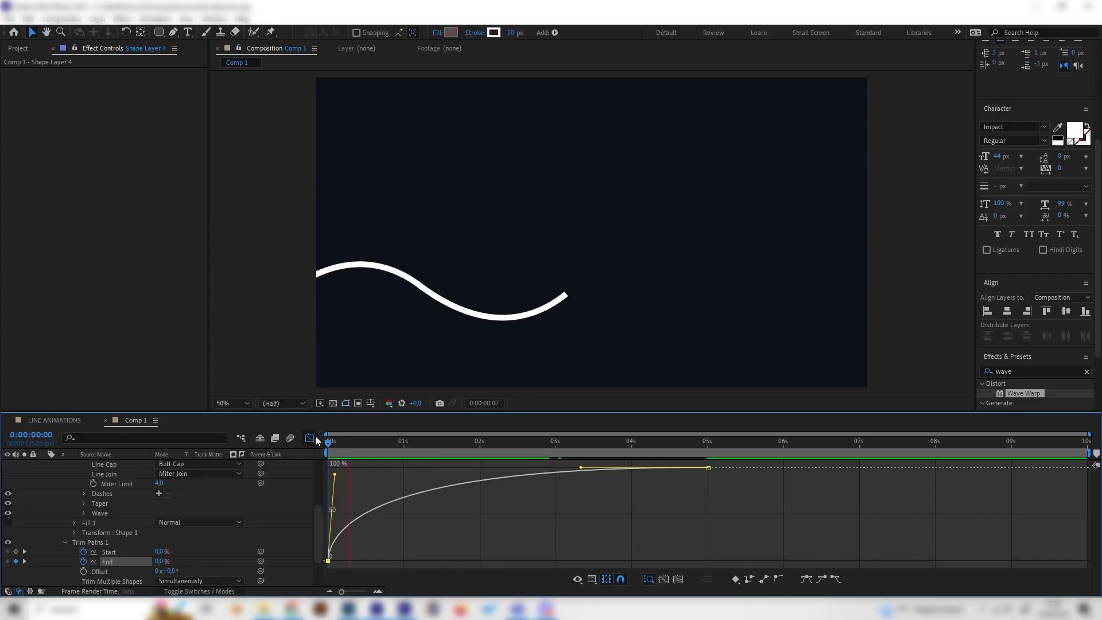
{"action": "key", "text": "space"}
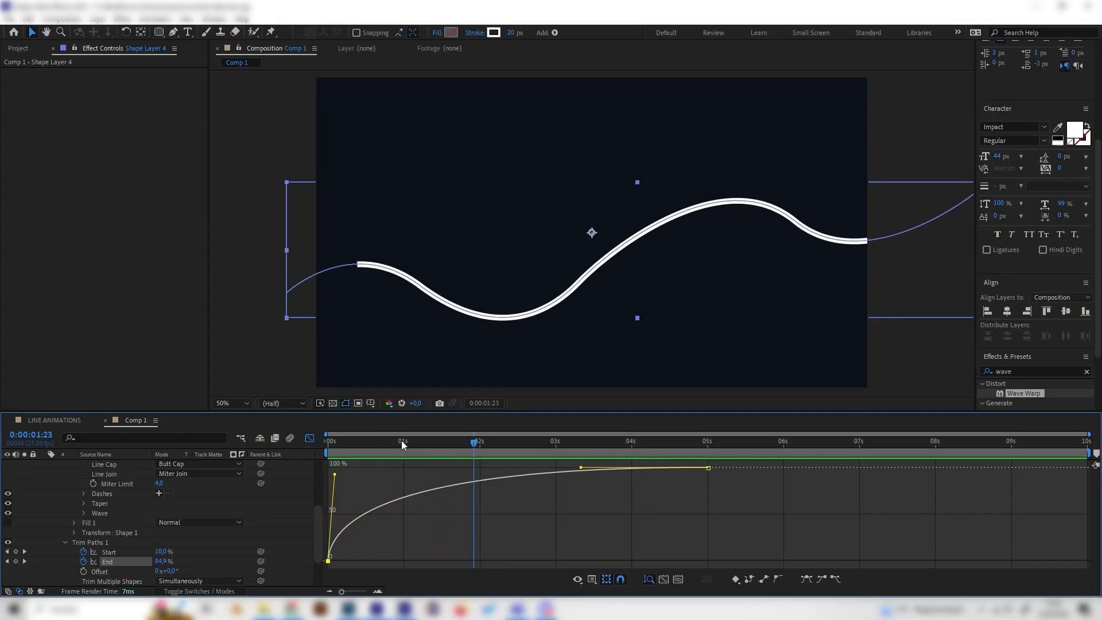
{"action": "key", "text": "space"}
{"action": "key", "text": "space"}
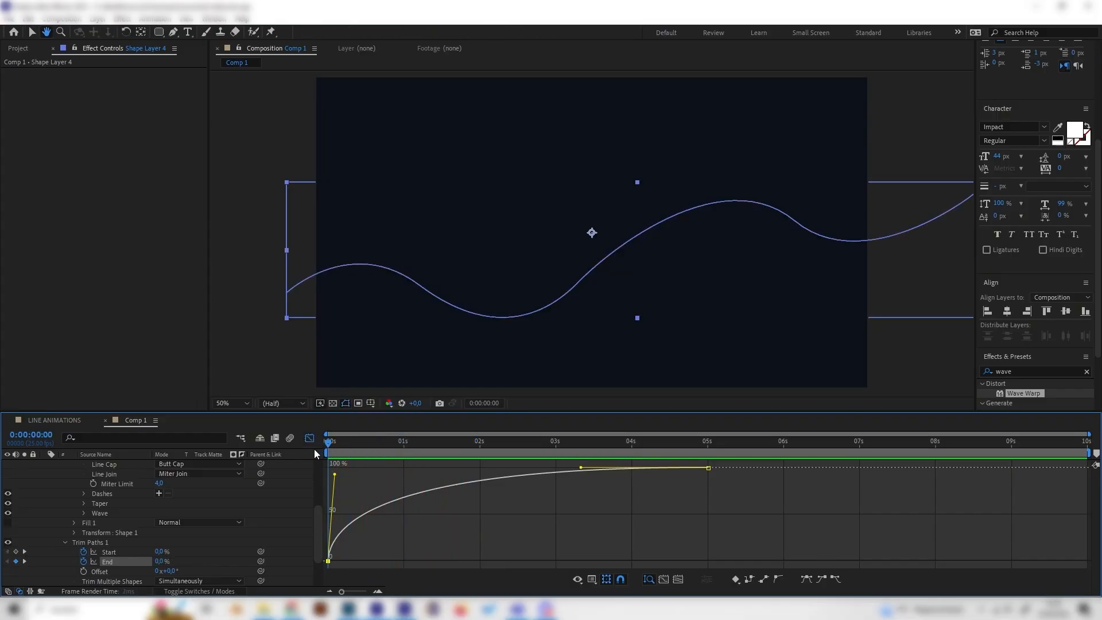
{"action": "key", "text": "space"}
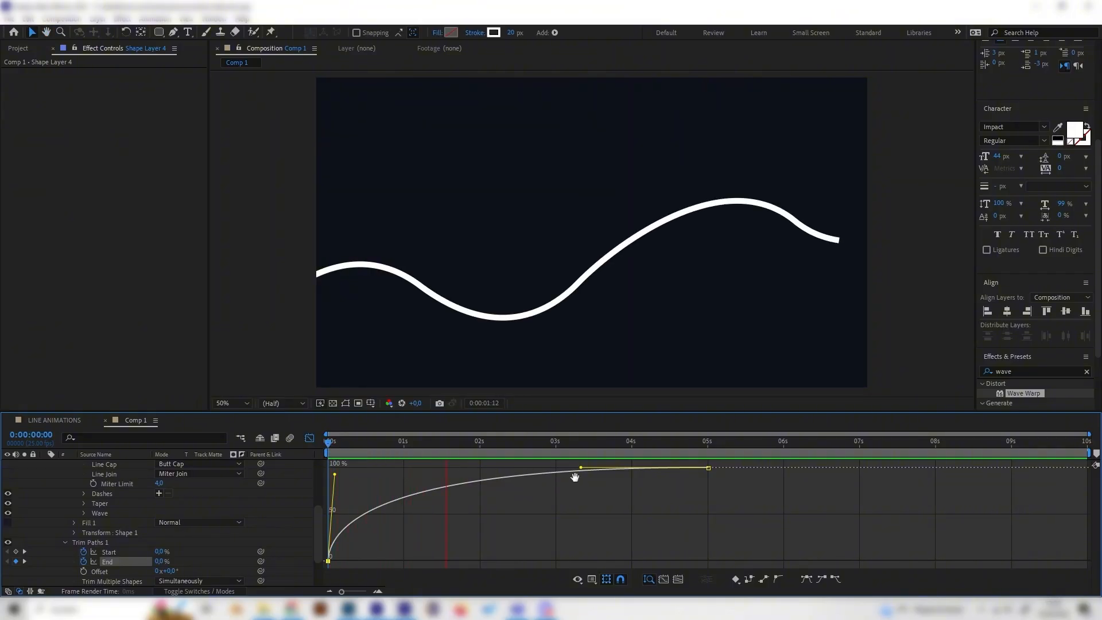
{"action": "key", "text": "space"}
Step: Reshape the End curve's Bezier handles in the graph editor and preview the animation
{"action": "mouse_move", "coordinate": [581, 468]}
{"action": "left_mouse_down"}
{"action": "mouse_move", "coordinate": [694, 495]}
{"action": "mouse_move", "coordinate": [707, 514]}
{"action": "left_mouse_up"}
{"action": "left_click_drag", "start_coordinate": [330, 481], "coordinate": [329, 486]}
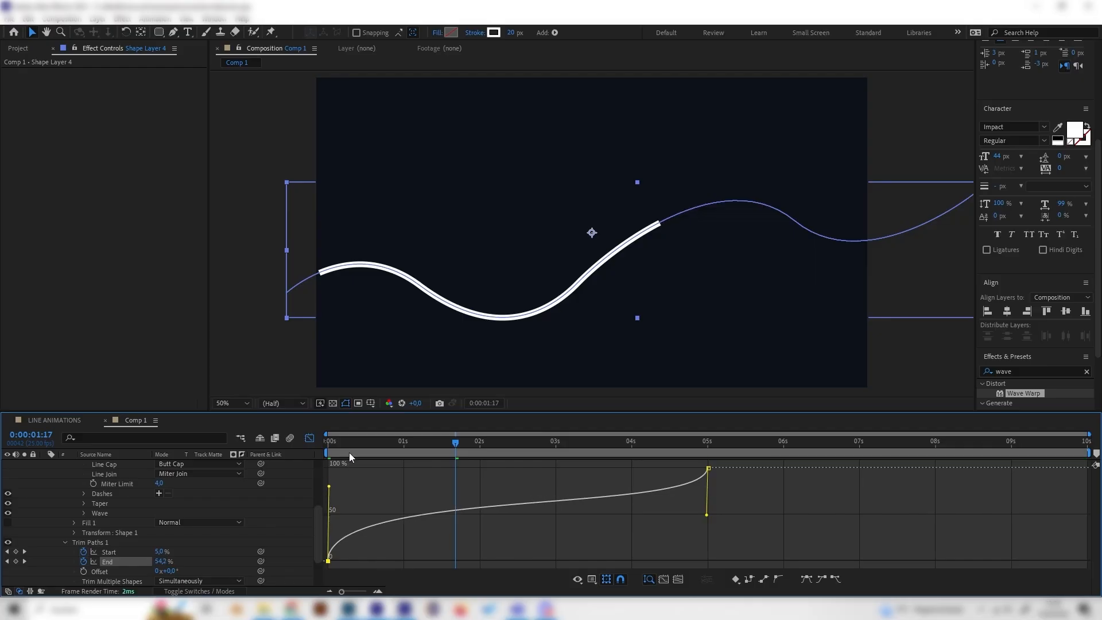
{"action": "key", "text": "space"}
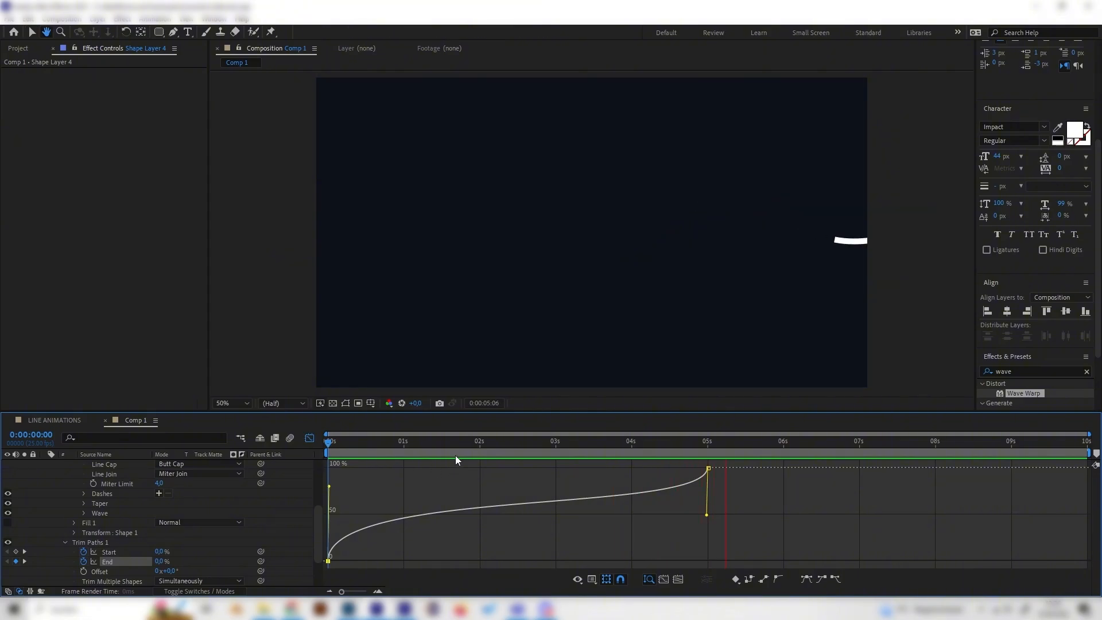
{"action": "key", "text": "space"}
{"action": "key", "text": "space"}
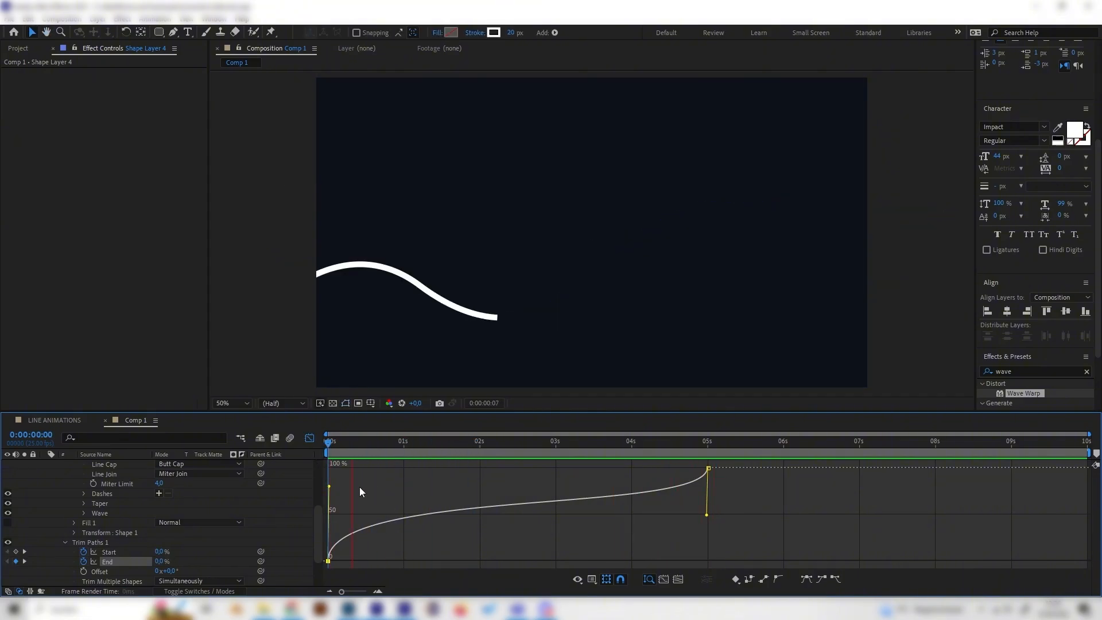
{"action": "key", "text": "space"}
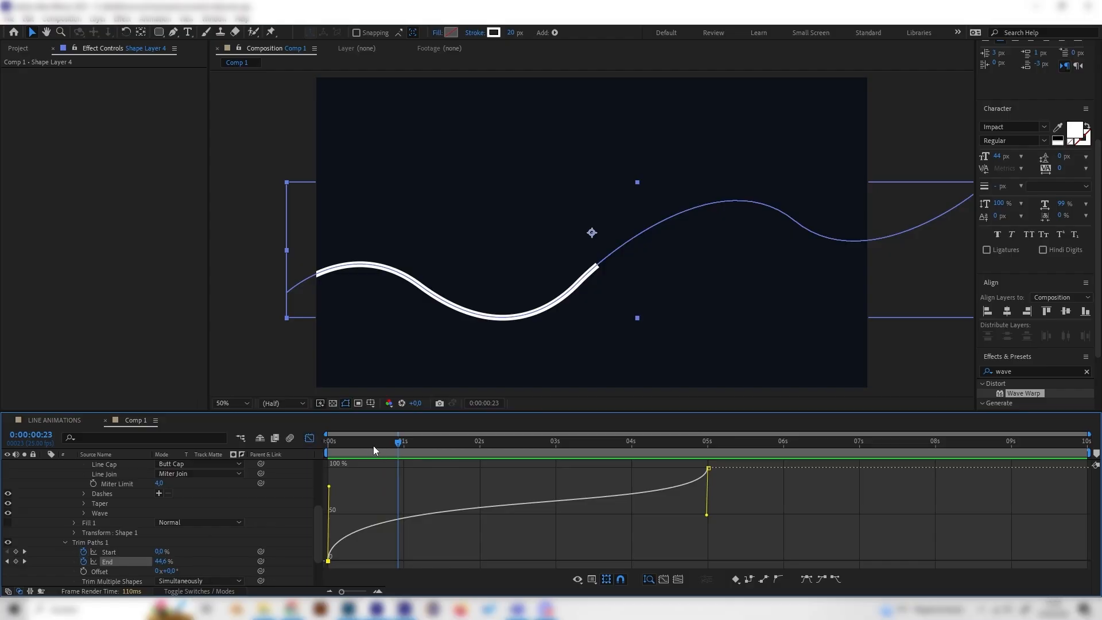
{"action": "mouse_move", "coordinate": [425, 450]}
{"action": "left_mouse_down"}
{"action": "mouse_move", "coordinate": [672, 467]}
{"action": "mouse_move", "coordinate": [619, 460]}
{"action": "left_mouse_up"}
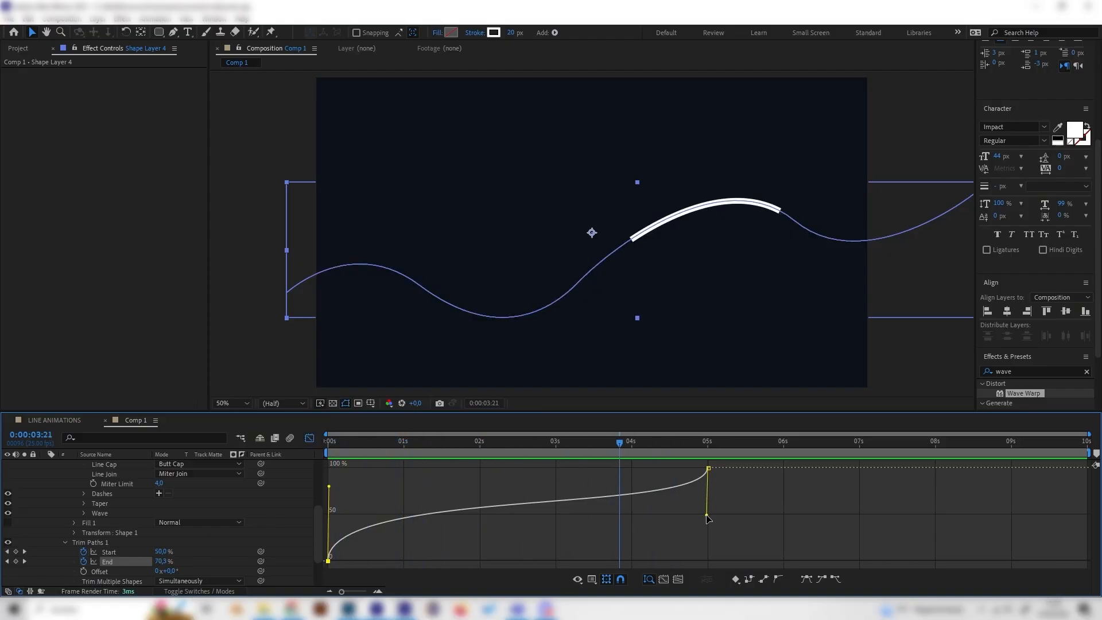
{"action": "mouse_move", "coordinate": [708, 519]}
{"action": "left_mouse_down"}
{"action": "mouse_move", "coordinate": [711, 539]}
{"action": "mouse_move", "coordinate": [663, 463]}
{"action": "left_mouse_up"}
{"action": "left_click_drag", "start_coordinate": [408, 445], "coordinate": [327, 446]}
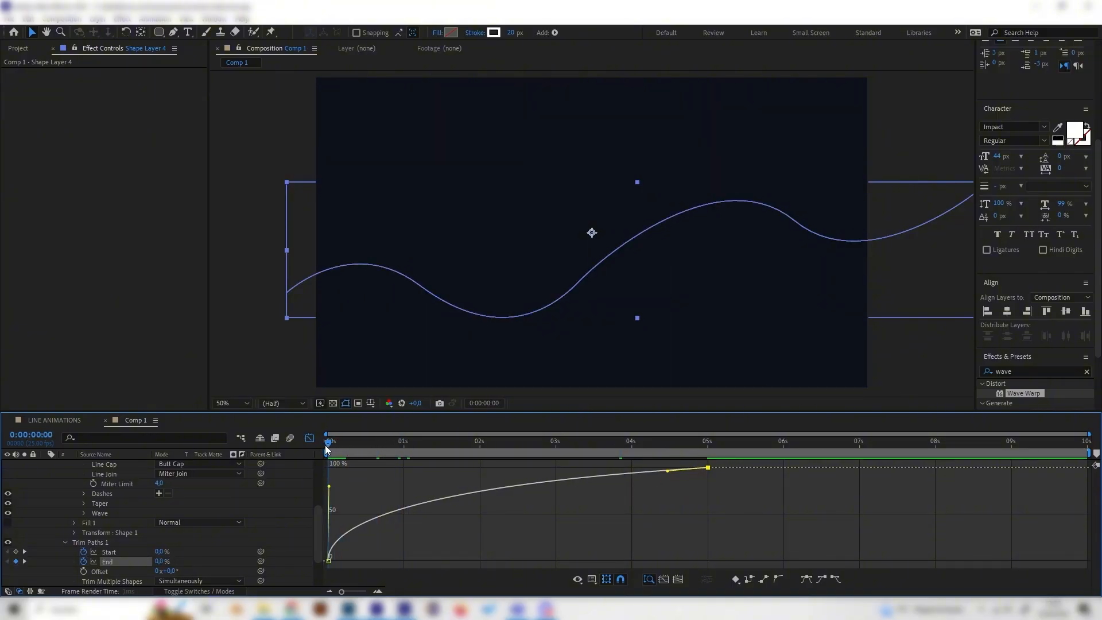
{"action": "key", "text": "space"}
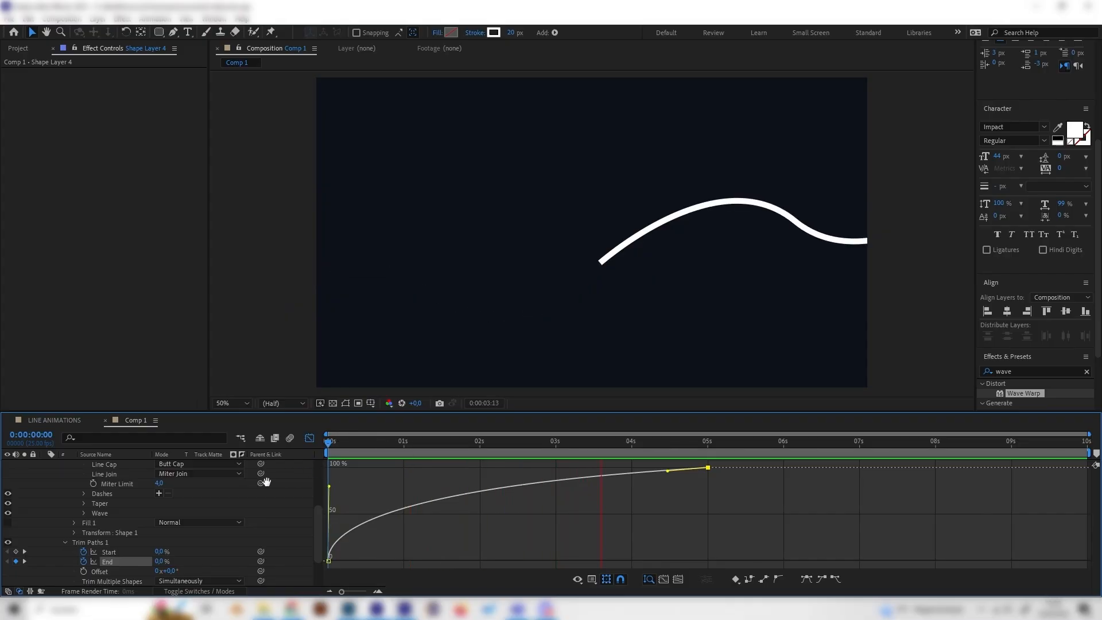
{"action": "key", "text": "space"}
Step: Undo the easing changes to the End keyframes
{"action": "scroll", "coordinate": [229, 499], "scroll_direction": "up", "scroll_amount": 3}
{"action": "left_click", "coordinate": [77, 503]}
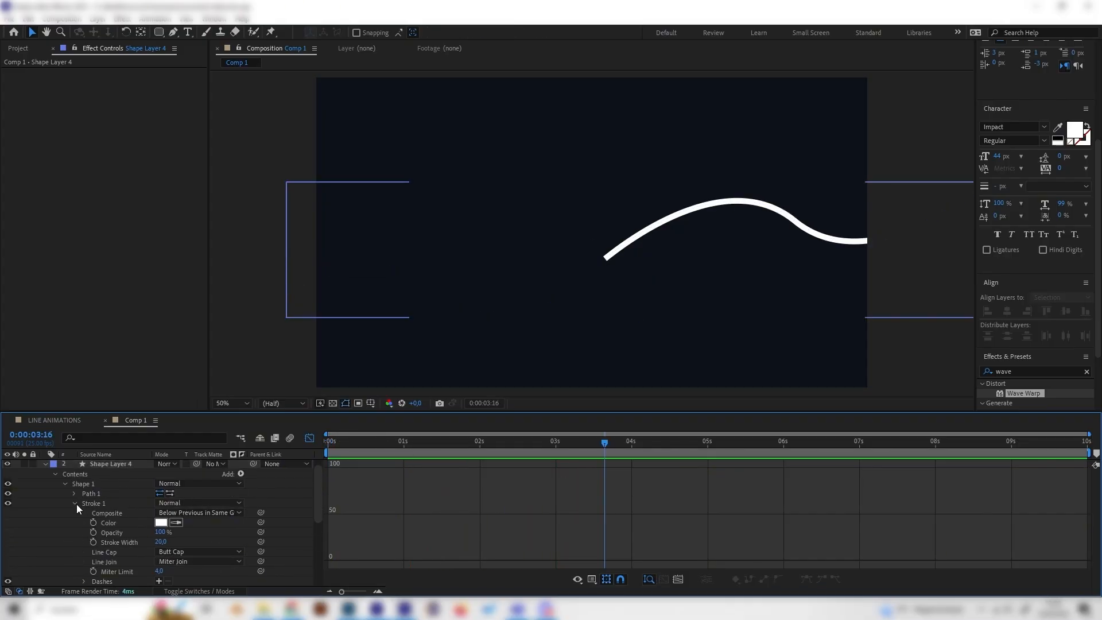
{"action": "key", "text": "ctrl+z"}
{"action": "key", "text": "ctrl+z"}
{"action": "key", "text": "ctrl+z"}
{"action": "key", "text": "ctrl+z"}
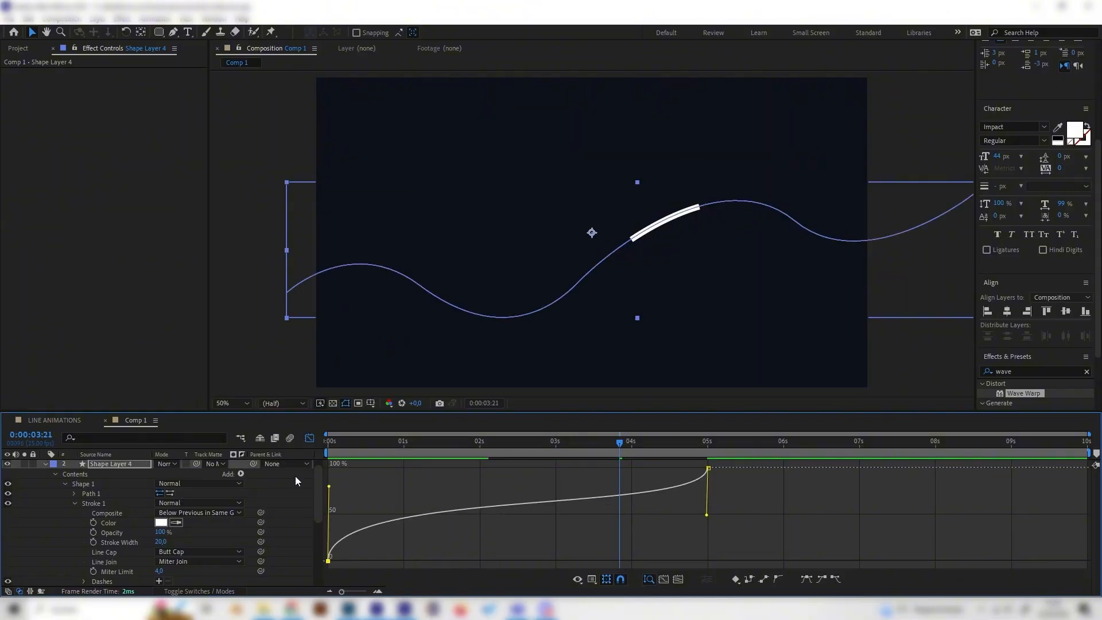
{"action": "key", "text": "ctrl+z"}
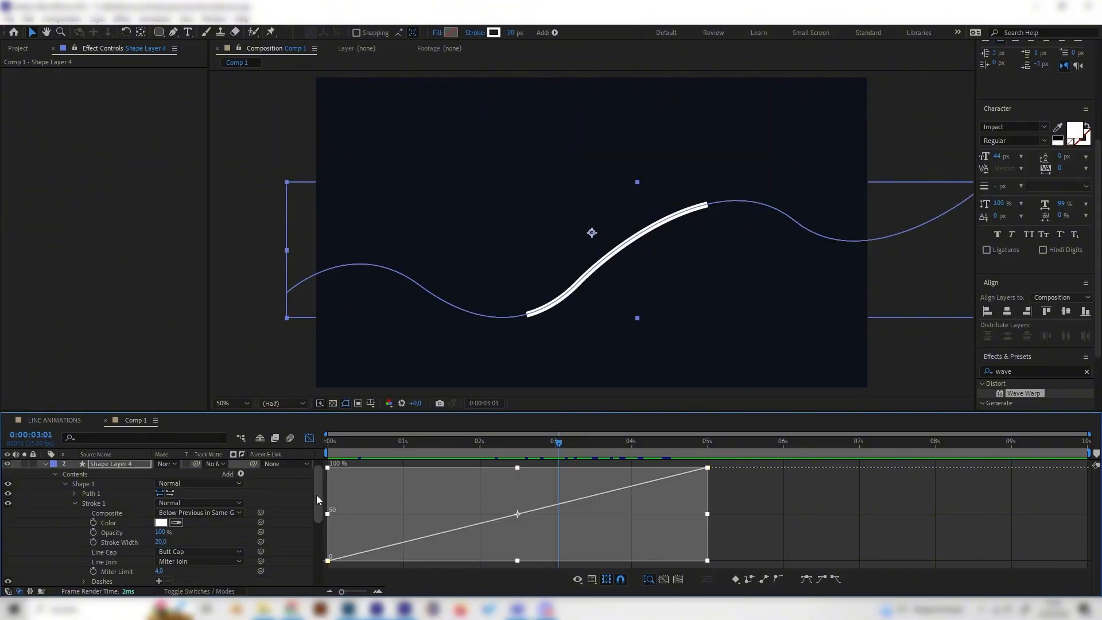
Step: Leave the graph editor and add a Repeater to Shape Layer 4's contents
{"action": "left_click", "coordinate": [309, 438]}
{"action": "scroll", "coordinate": [201, 557], "scroll_direction": "up", "scroll_amount": 1}
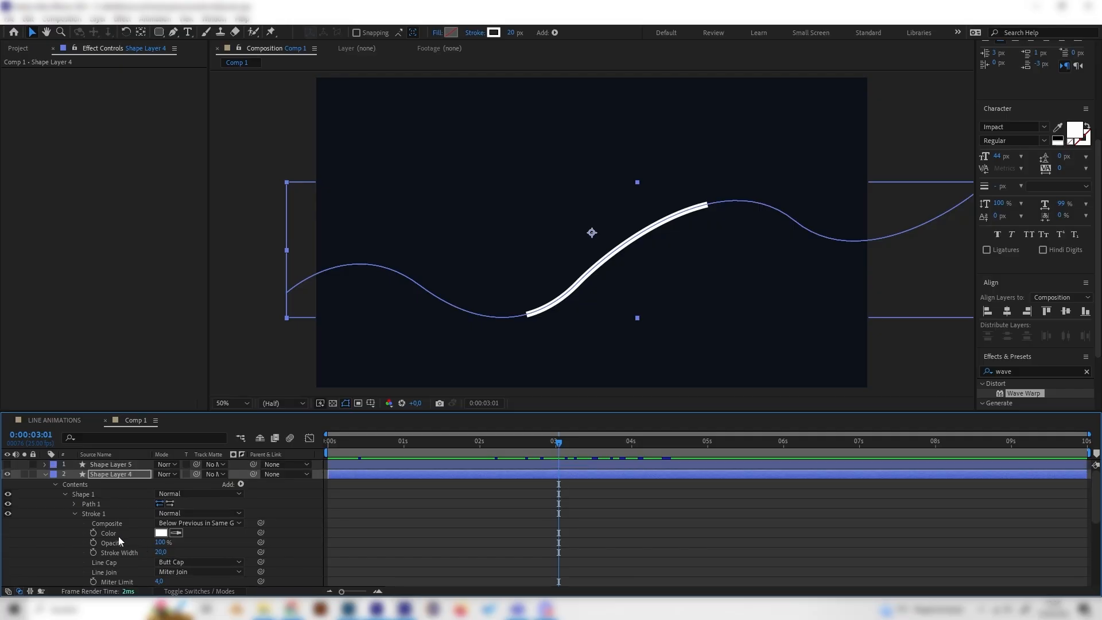
{"action": "left_click", "coordinate": [75, 514]}
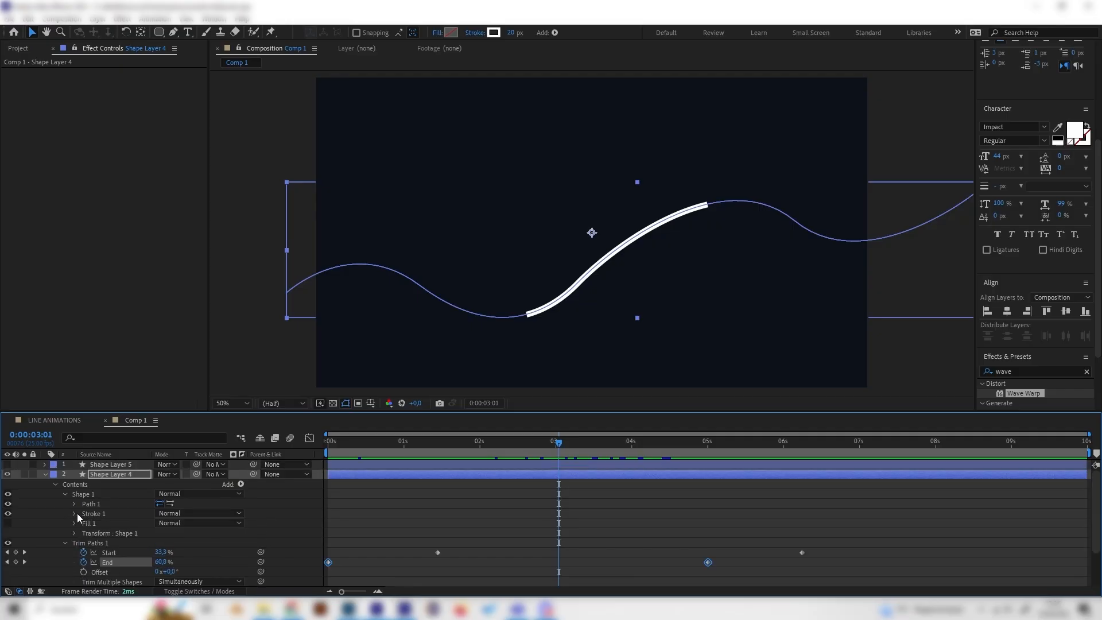
{"action": "left_click", "coordinate": [64, 543]}
{"action": "left_click", "coordinate": [240, 484]}
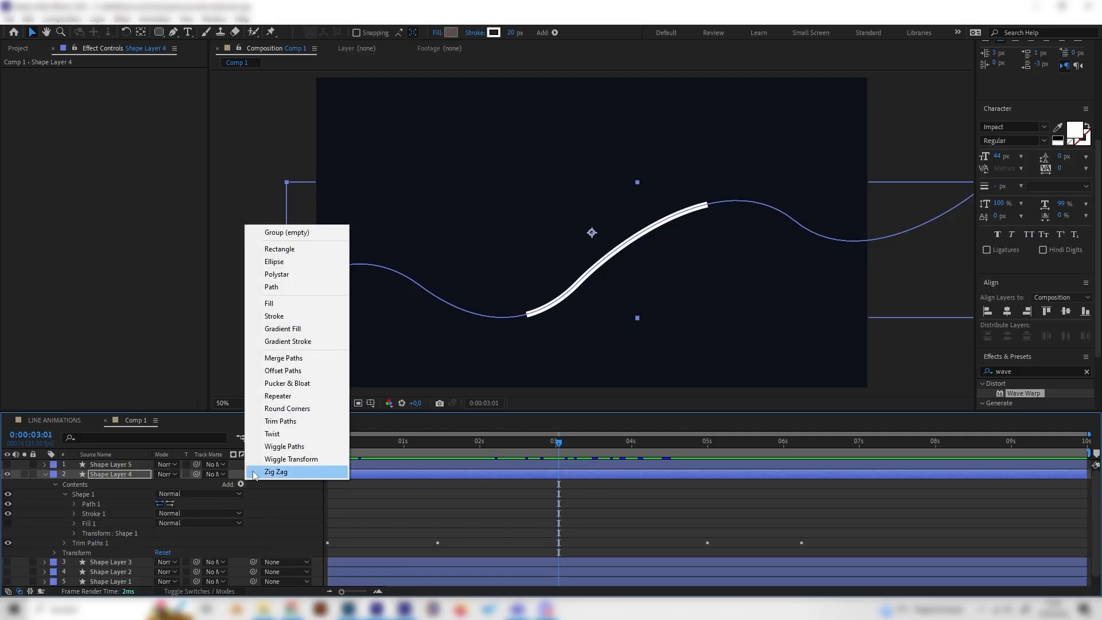
{"action": "left_click", "coordinate": [257, 491]}
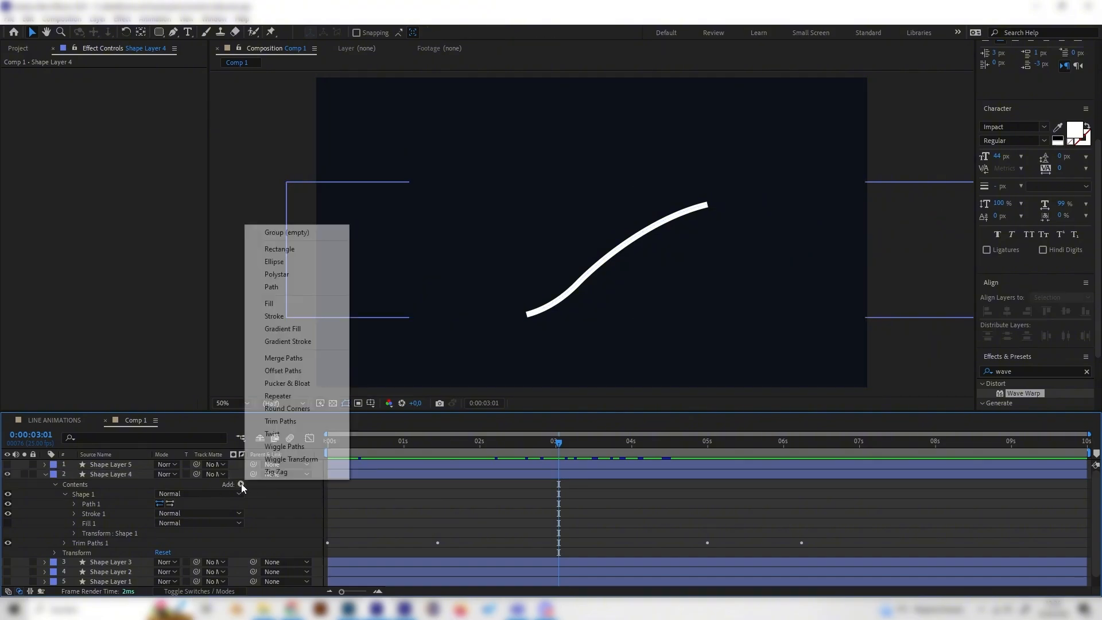
{"action": "left_click", "coordinate": [242, 484]}
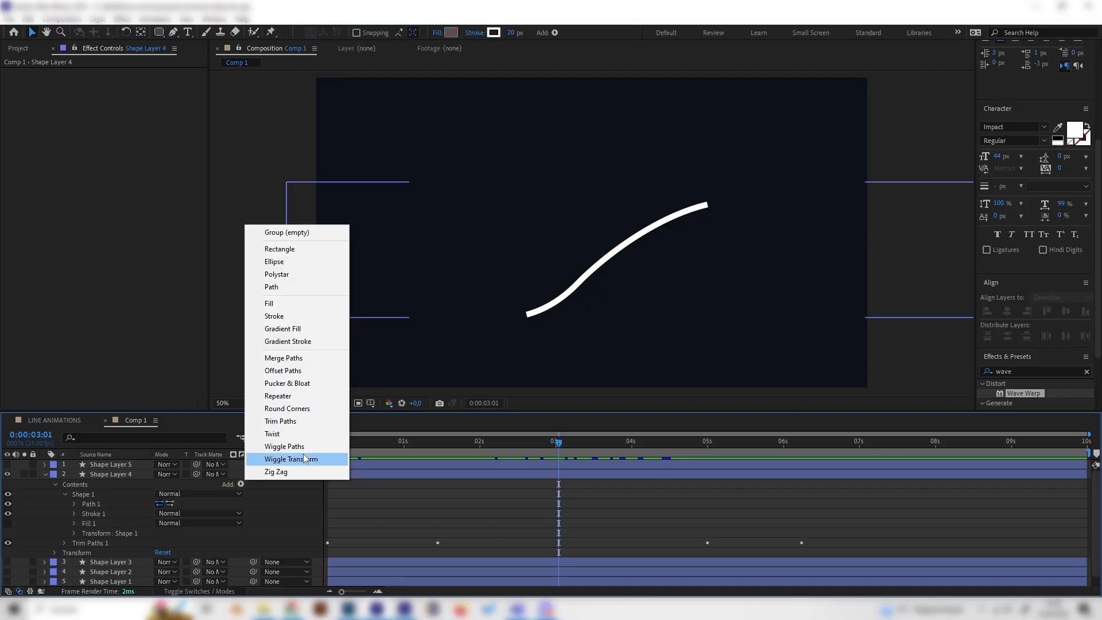
{"action": "left_click", "coordinate": [285, 396]}
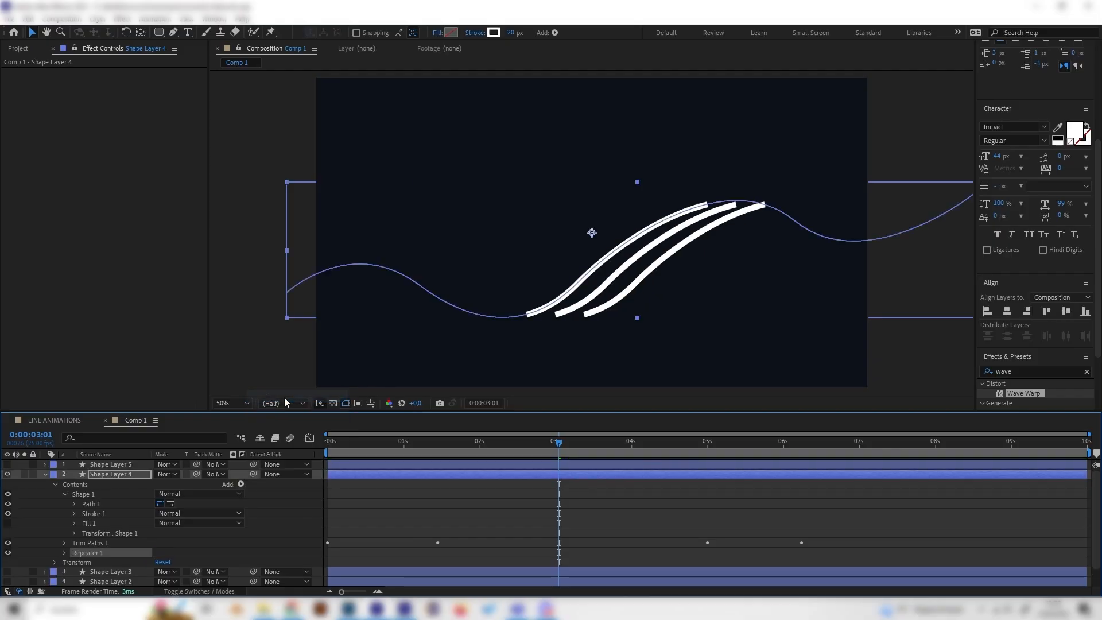
Step: Set the Repeater's transform position to 150, 4
{"action": "left_click", "coordinate": [64, 553]}
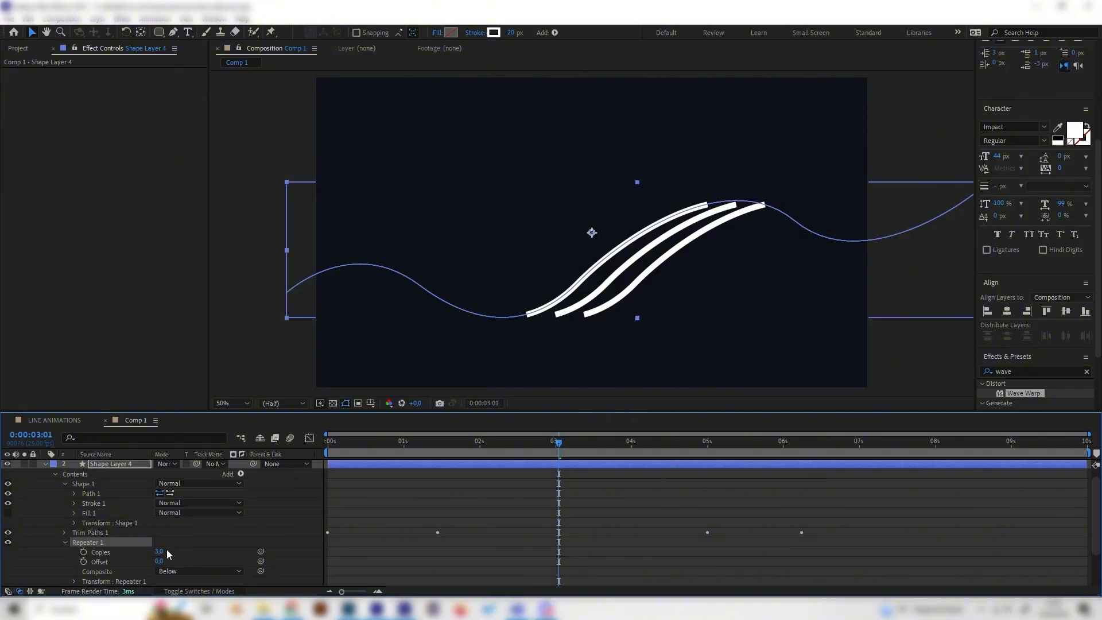
{"action": "scroll", "coordinate": [166, 549], "scroll_direction": "down", "scroll_amount": 2}
{"action": "left_click", "coordinate": [73, 552]}
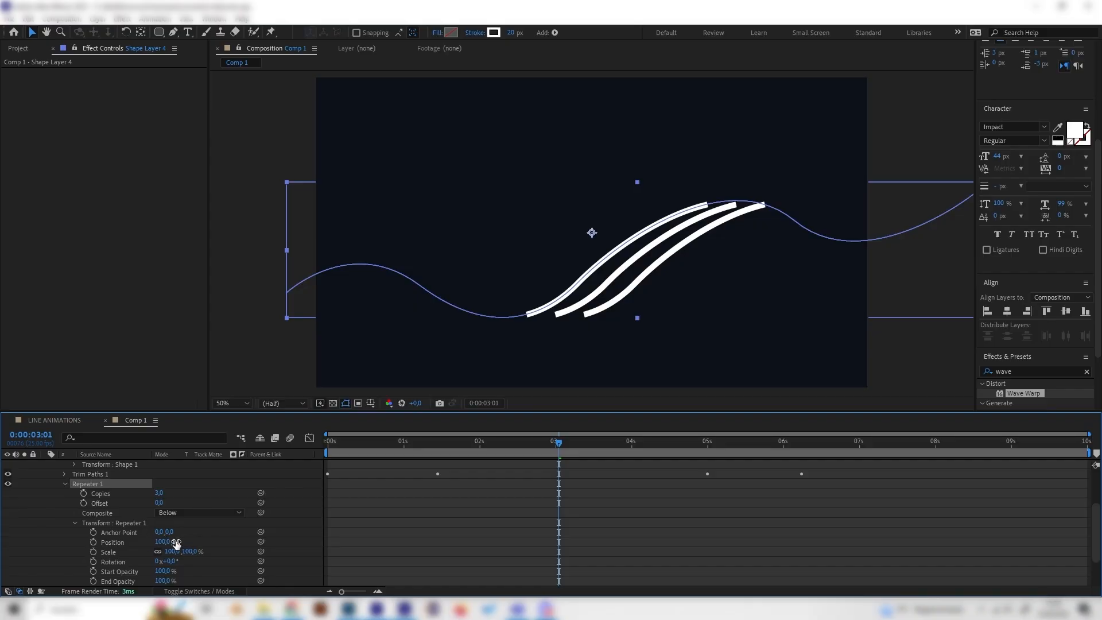
{"action": "mouse_move", "coordinate": [163, 547]}
{"action": "left_mouse_down"}
{"action": "mouse_move", "coordinate": [201, 545]}
{"action": "mouse_move", "coordinate": [182, 541]}
{"action": "left_mouse_up"}
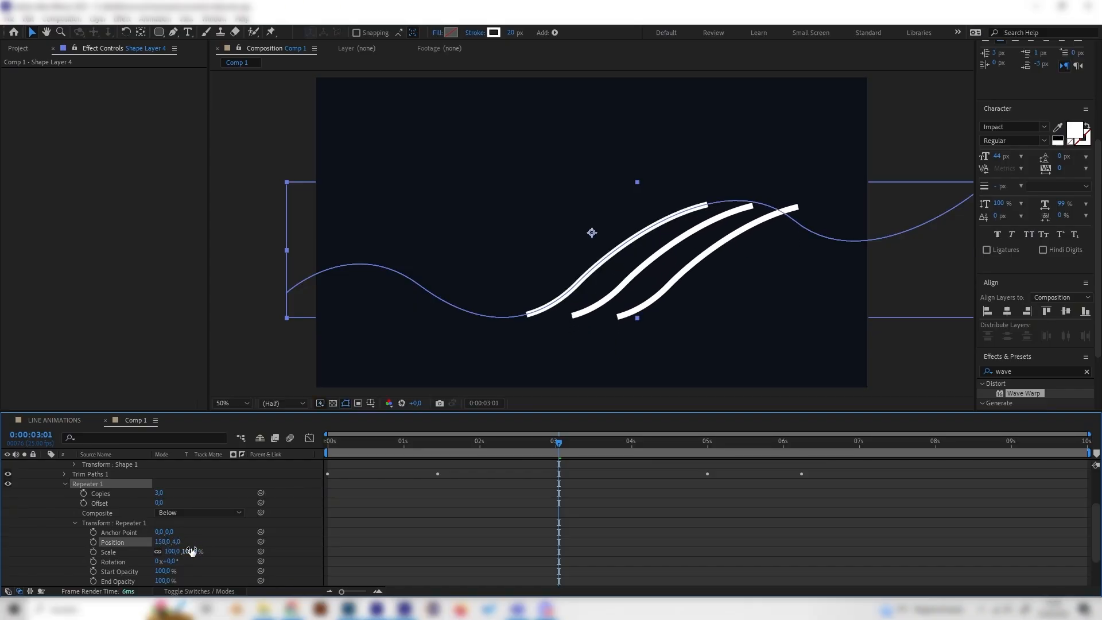
Step: Lower the Repeater's End Opacity and set its copies to 12
{"action": "scroll", "coordinate": [191, 551], "scroll_direction": "down", "scroll_amount": 3}
{"action": "scroll", "coordinate": [192, 535], "scroll_direction": "up", "scroll_amount": 2}
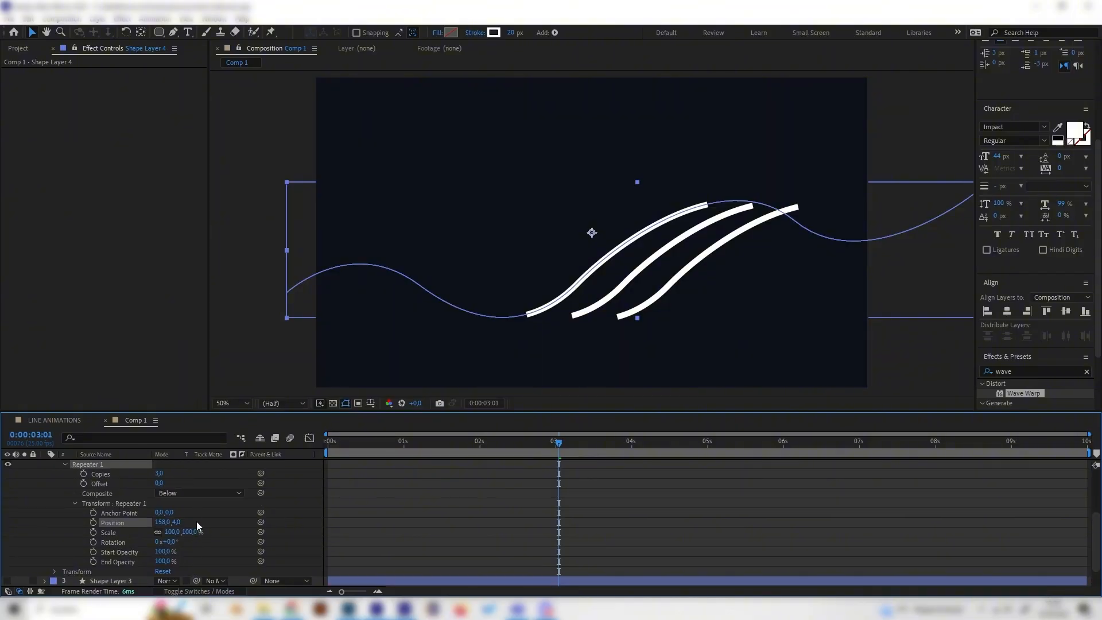
{"action": "left_click_drag", "start_coordinate": [169, 563], "coordinate": [131, 562]}
{"action": "scroll", "coordinate": [199, 543], "scroll_direction": "up", "scroll_amount": 2}
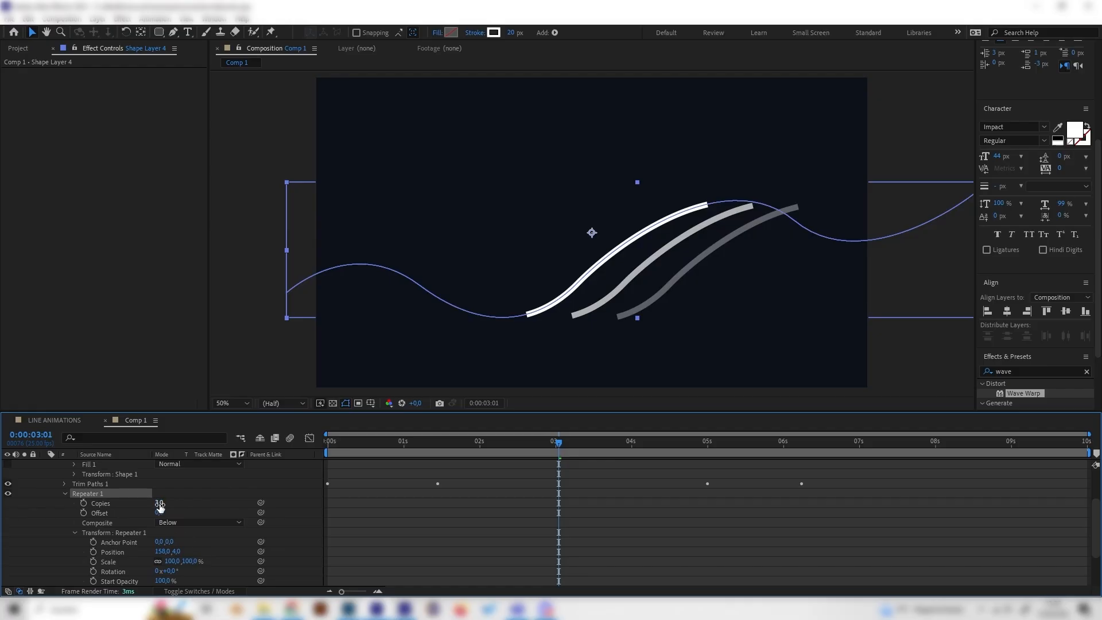
{"action": "mouse_move", "coordinate": [159, 503]}
{"action": "left_mouse_down"}
{"action": "mouse_move", "coordinate": [179, 501]}
{"action": "mouse_move", "coordinate": [160, 502]}
{"action": "left_mouse_up"}
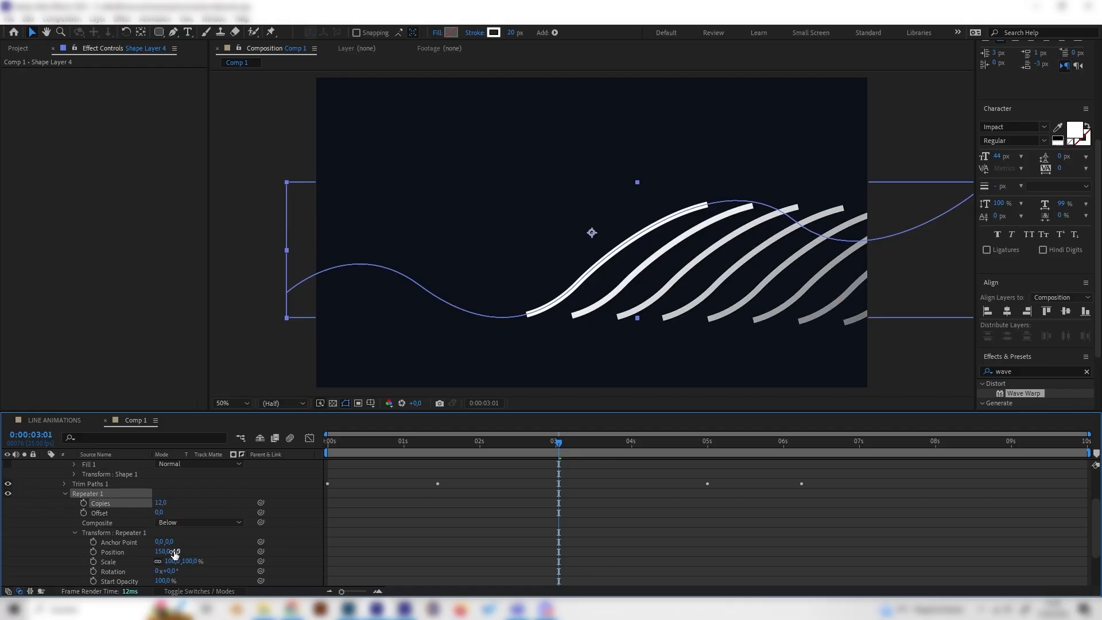
Step: Set the Repeater's position to -117, -149 and preview the animation
{"action": "left_click_drag", "start_coordinate": [174, 552], "coordinate": [7, 551]}
{"action": "key", "text": "space"}
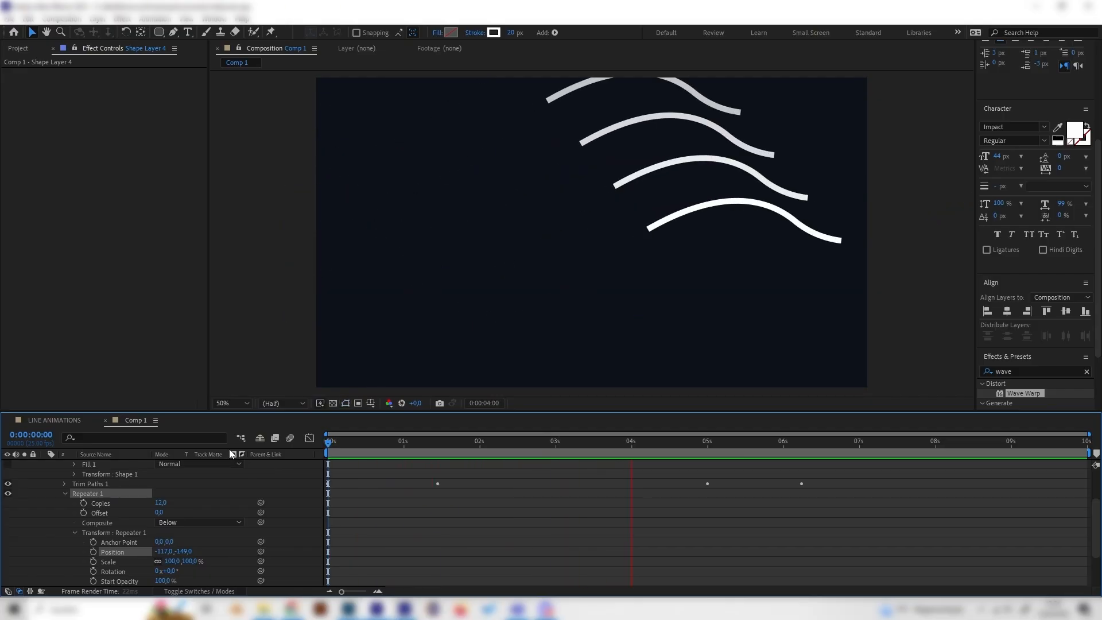
{"action": "key", "text": "space"}
Step: Delete the Repeater from Shape Layer 4's contents
{"action": "scroll", "coordinate": [218, 481], "scroll_direction": "up", "scroll_amount": 3}
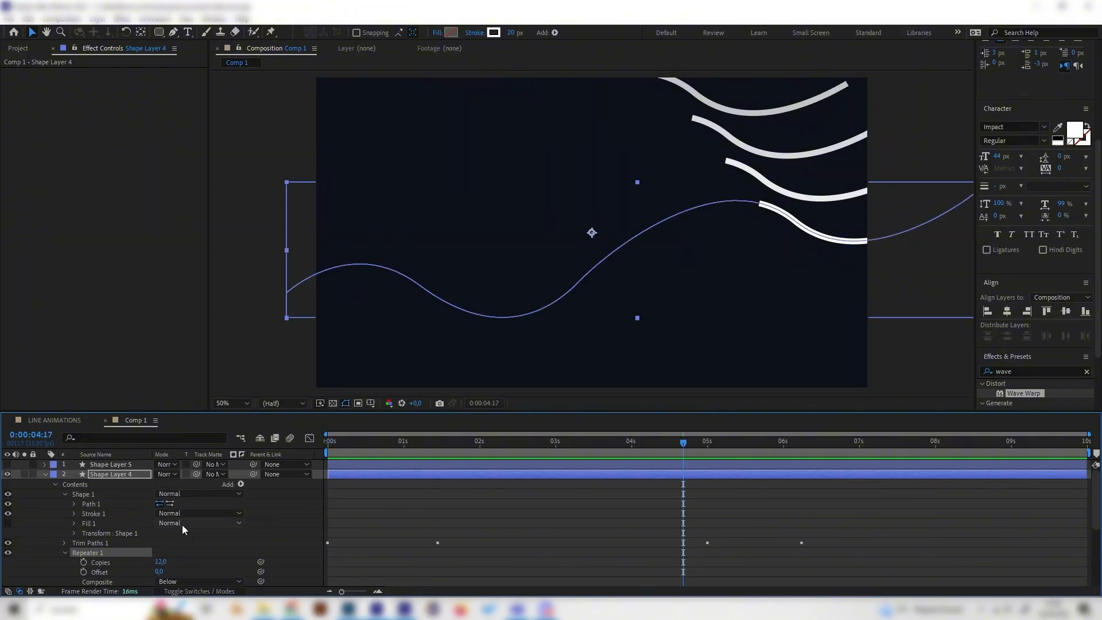
{"action": "left_click", "coordinate": [113, 473]}
{"action": "scroll", "coordinate": [235, 545], "scroll_direction": "down", "scroll_amount": 2}
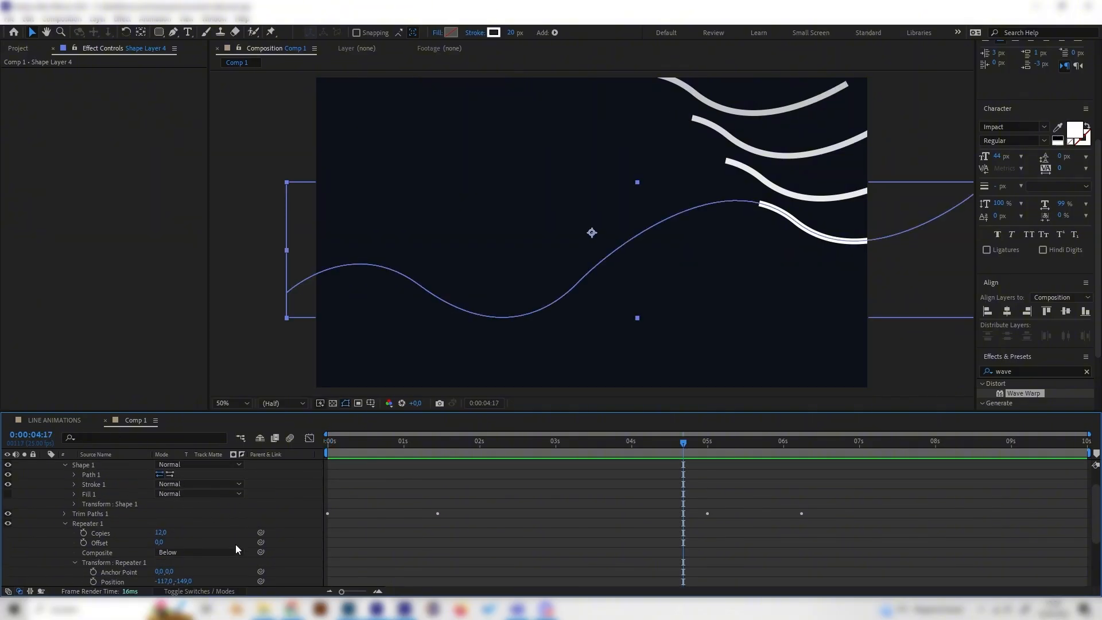
{"action": "key", "text": "Delete"}
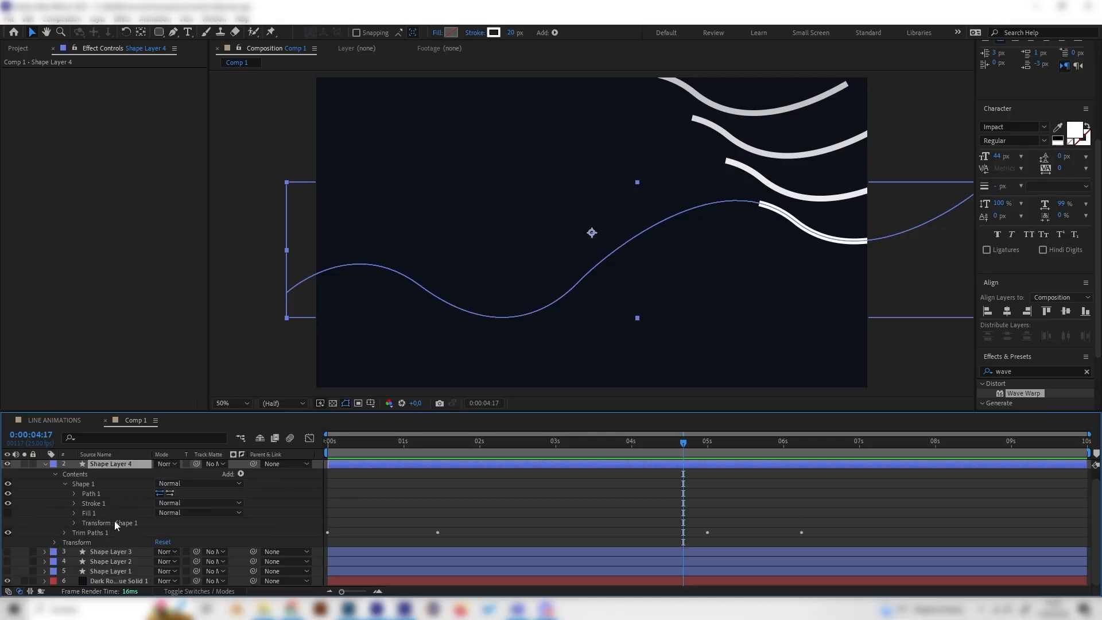
Step: Try a Zig Zag on Shape Layer 4's contents, preview it, and remove it again
{"action": "left_click", "coordinate": [241, 475]}
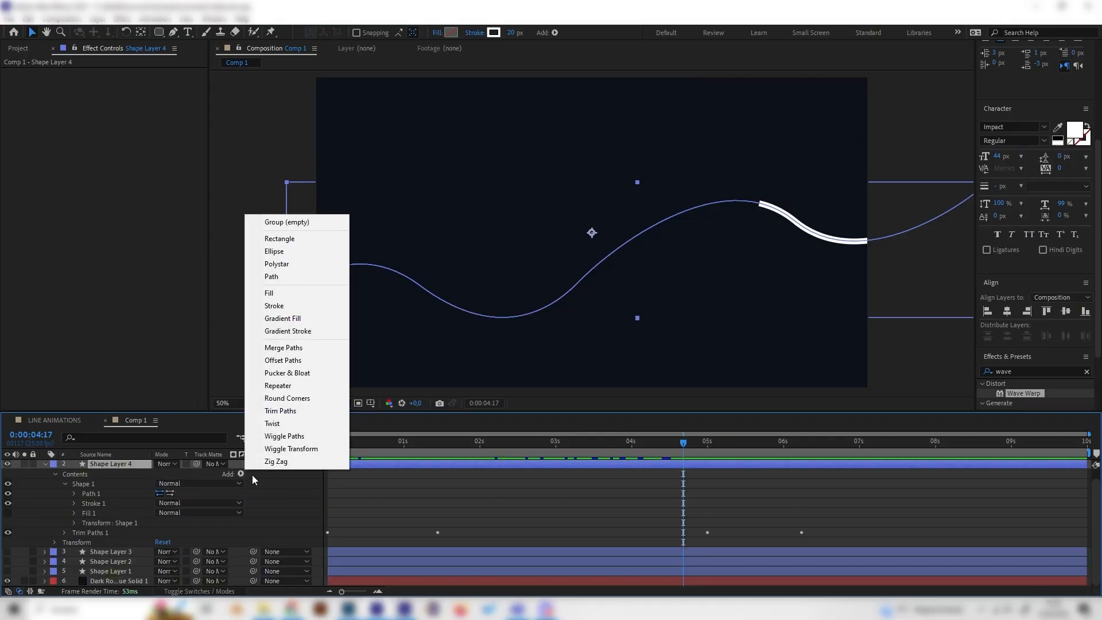
{"action": "left_click", "coordinate": [286, 462]}
{"action": "left_click_drag", "start_coordinate": [576, 440], "coordinate": [434, 434]}
{"action": "key", "text": "space"}
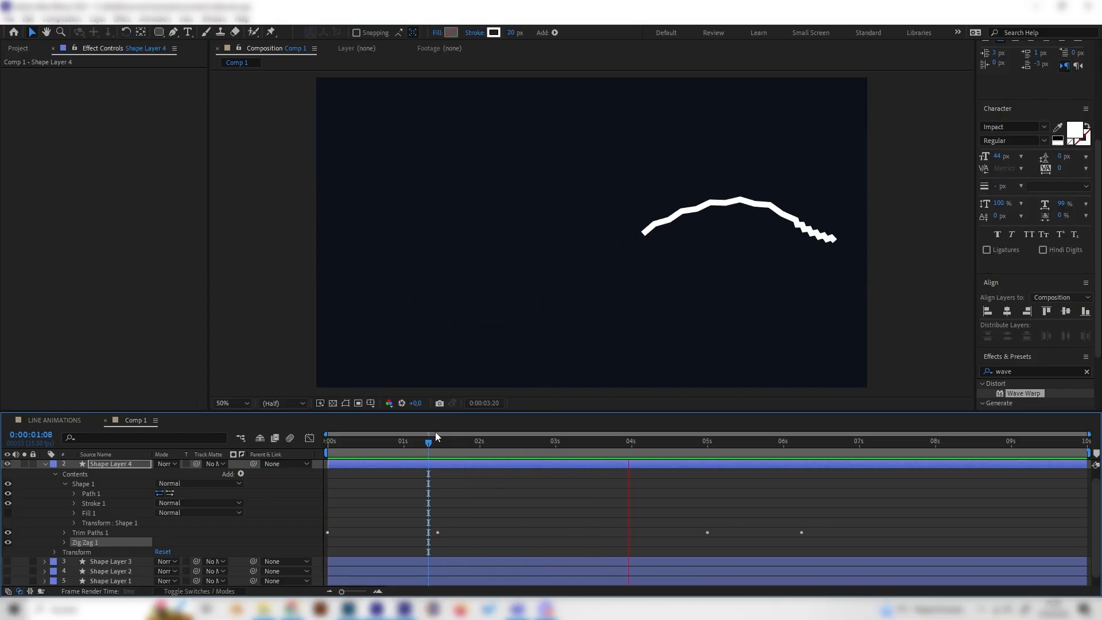
{"action": "key", "text": "space"}
{"action": "left_click_drag", "start_coordinate": [429, 443], "coordinate": [370, 460]}
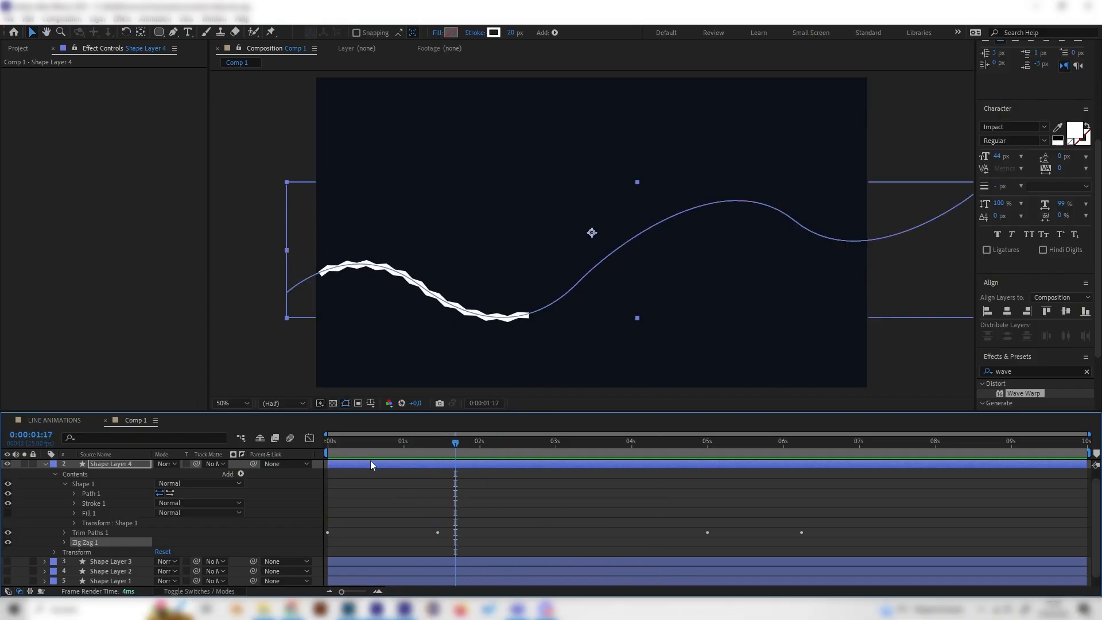
{"action": "left_click", "coordinate": [79, 422]}
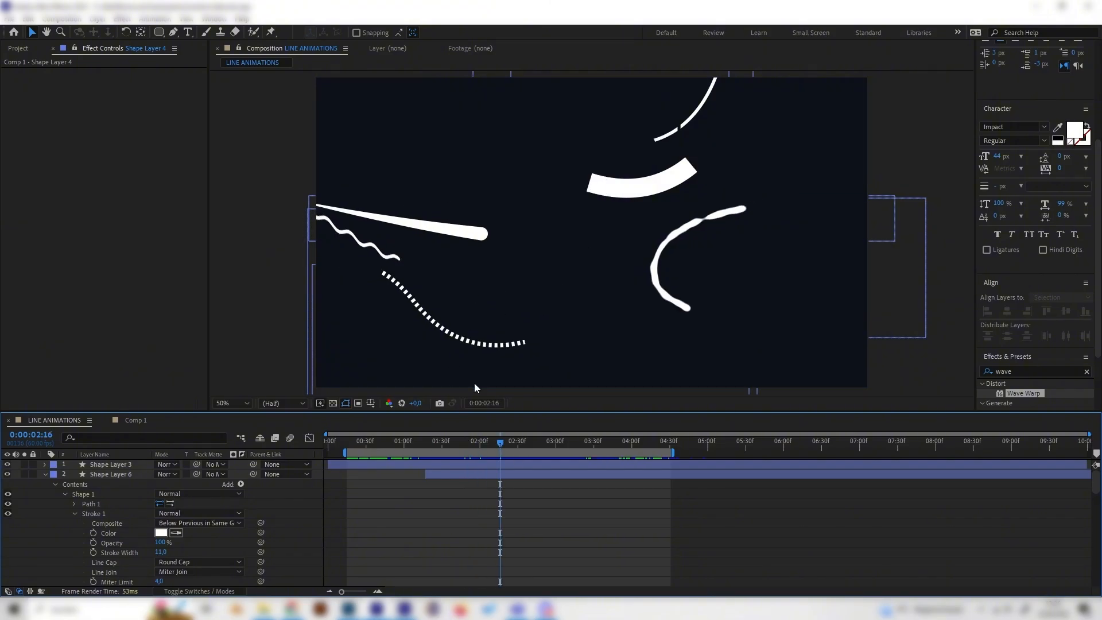
{"action": "left_click", "coordinate": [133, 421]}
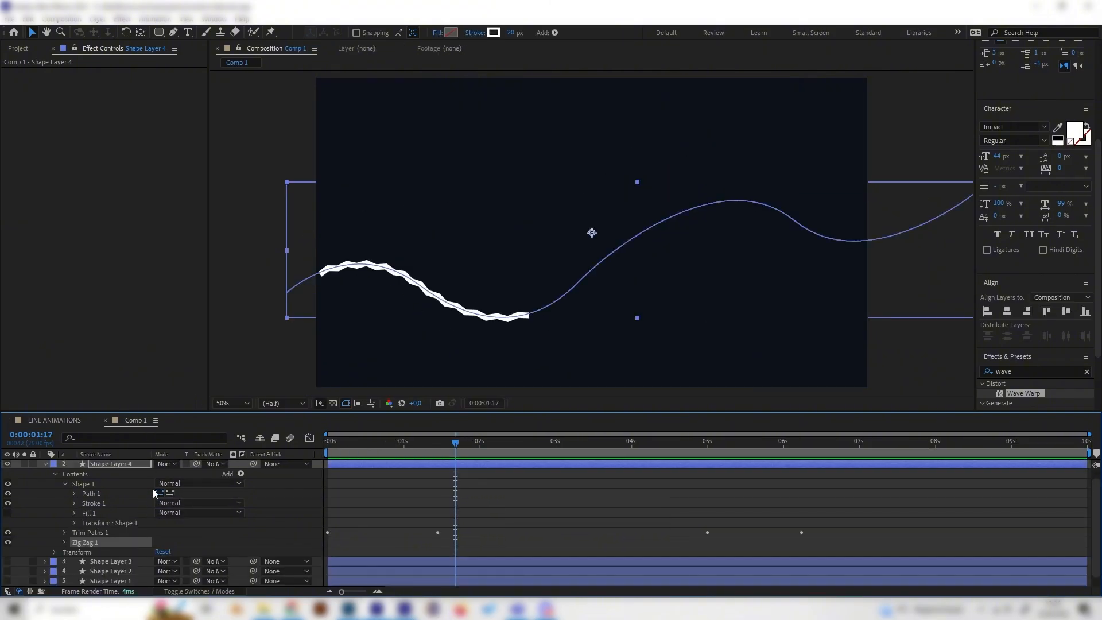
{"action": "key", "text": "Delete"}
Step: Try a Pucker & Bloat on Shape Layer 4 with Amount 218, then delete it
{"action": "left_click", "coordinate": [241, 473]}
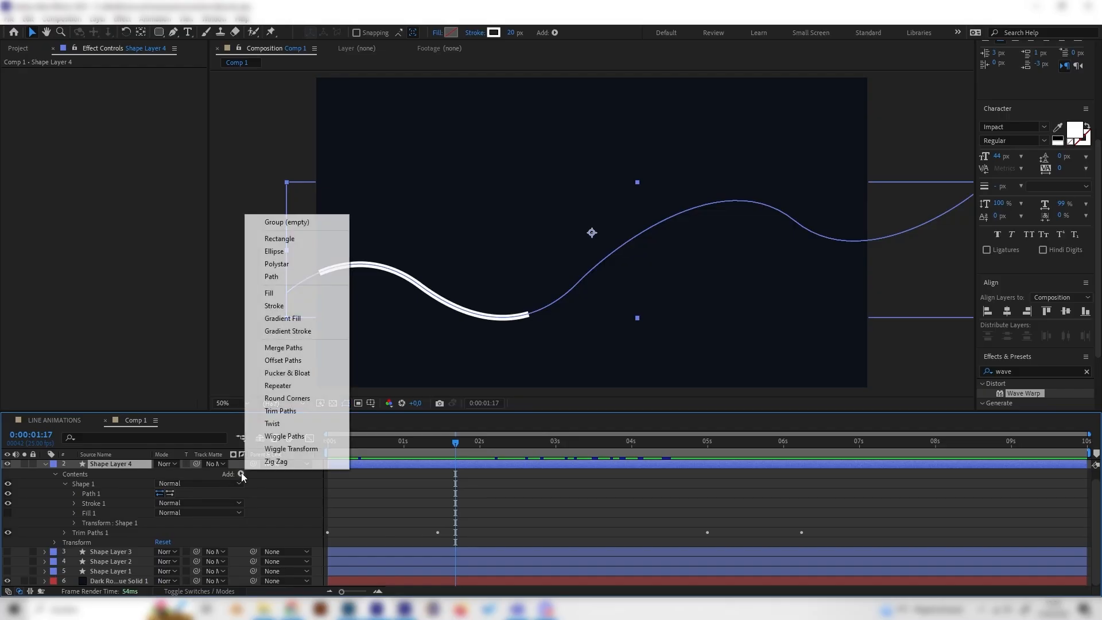
{"action": "left_click", "coordinate": [294, 374]}
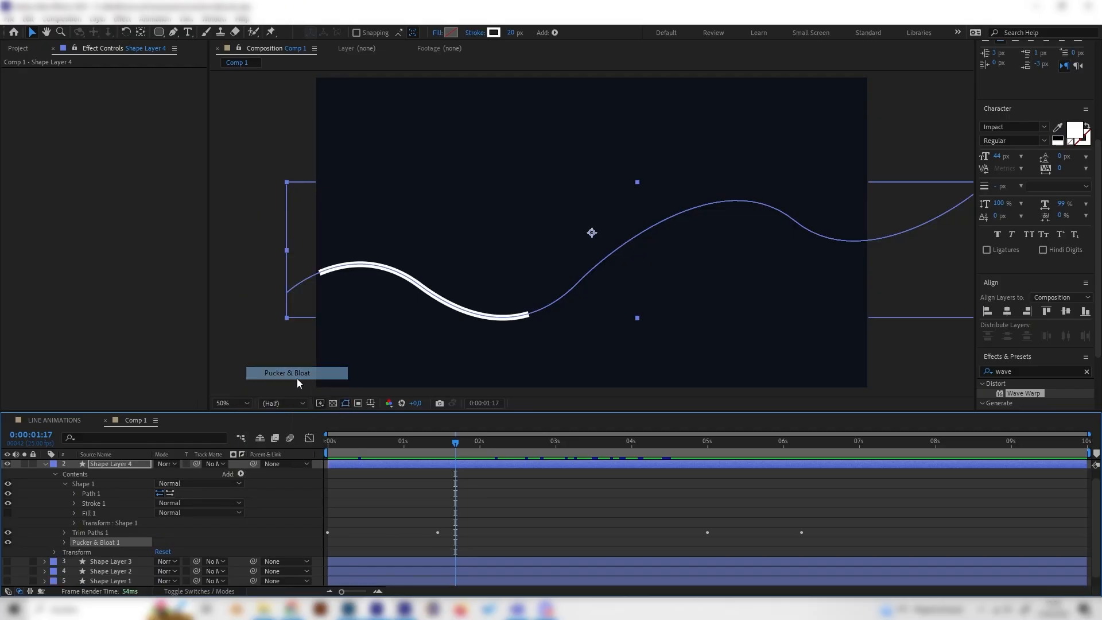
{"action": "left_click", "coordinate": [64, 542]}
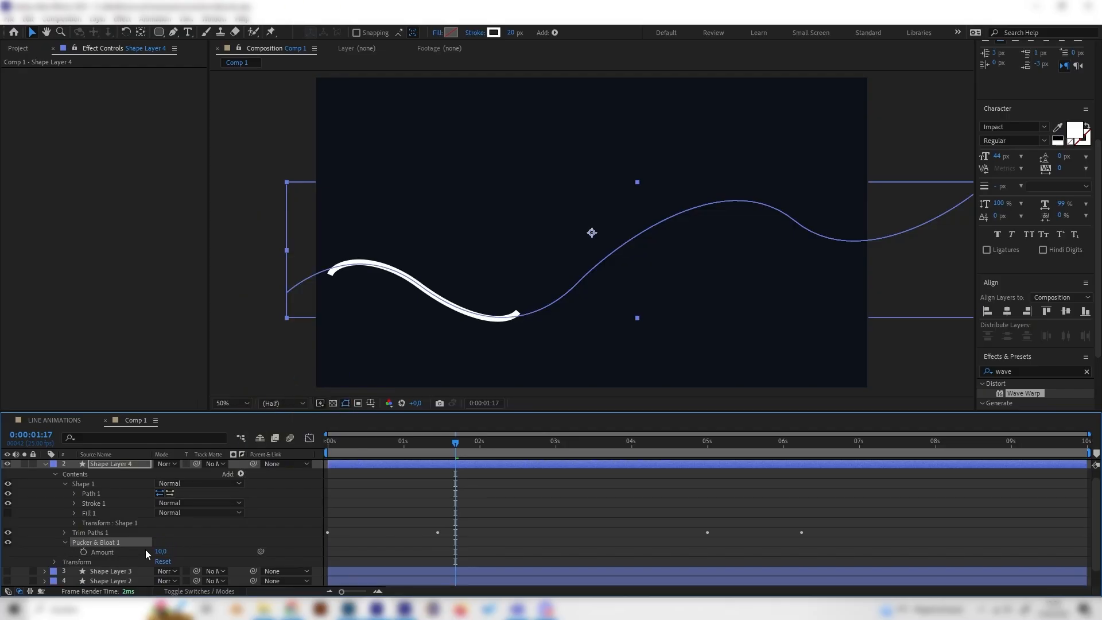
{"action": "left_click_drag", "start_coordinate": [161, 551], "coordinate": [274, 551]}
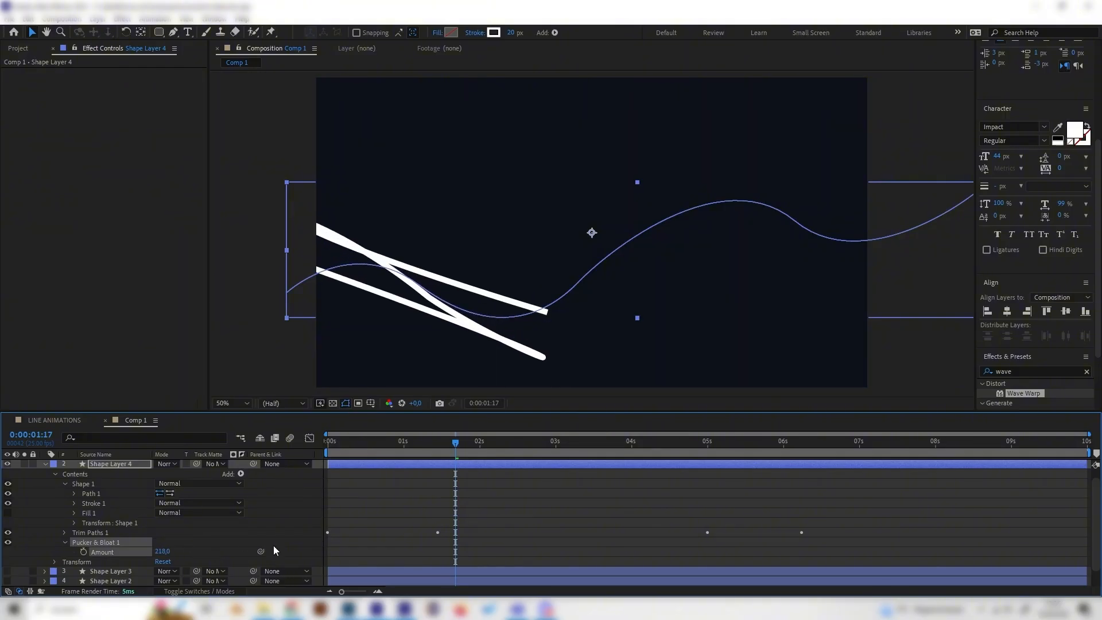
{"action": "mouse_move", "coordinate": [463, 438]}
{"action": "left_mouse_down"}
{"action": "mouse_move", "coordinate": [648, 443]}
{"action": "mouse_move", "coordinate": [553, 442]}
{"action": "left_mouse_up"}
{"action": "key", "text": "Delete"}
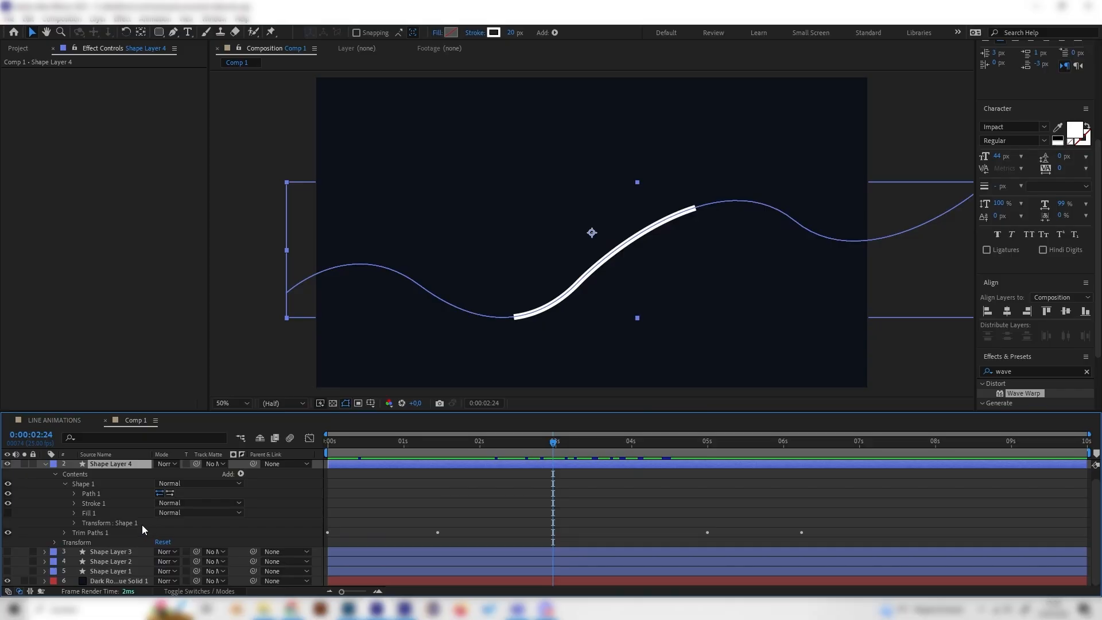
{"action": "scroll", "coordinate": [103, 494], "scroll_direction": "up", "scroll_amount": 1}
{"action": "left_click", "coordinate": [55, 485]}
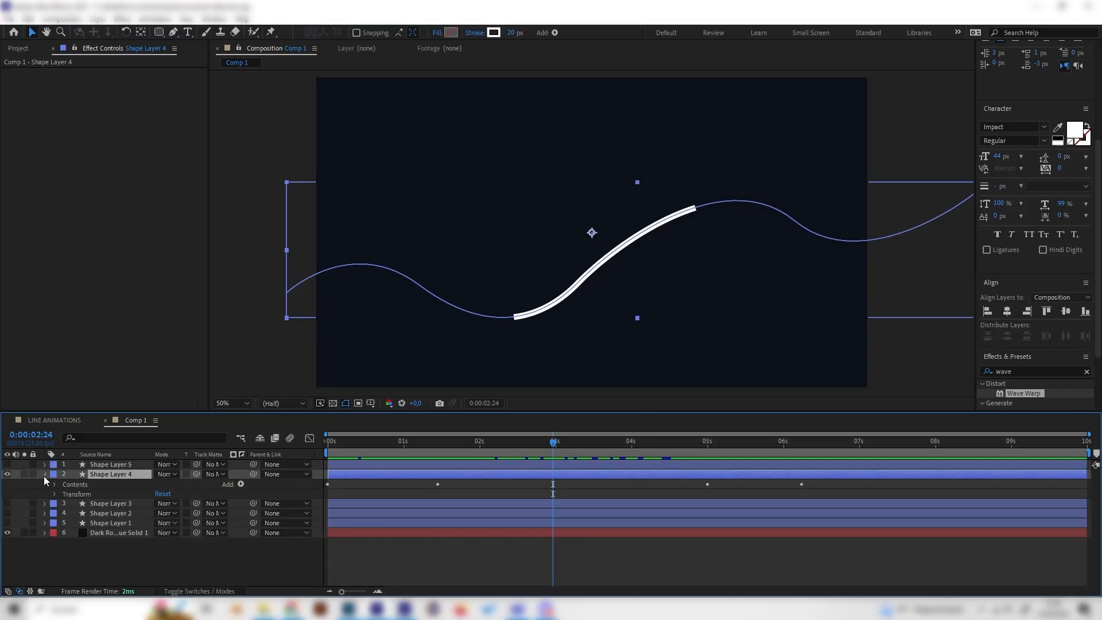
{"action": "left_click", "coordinate": [44, 475]}
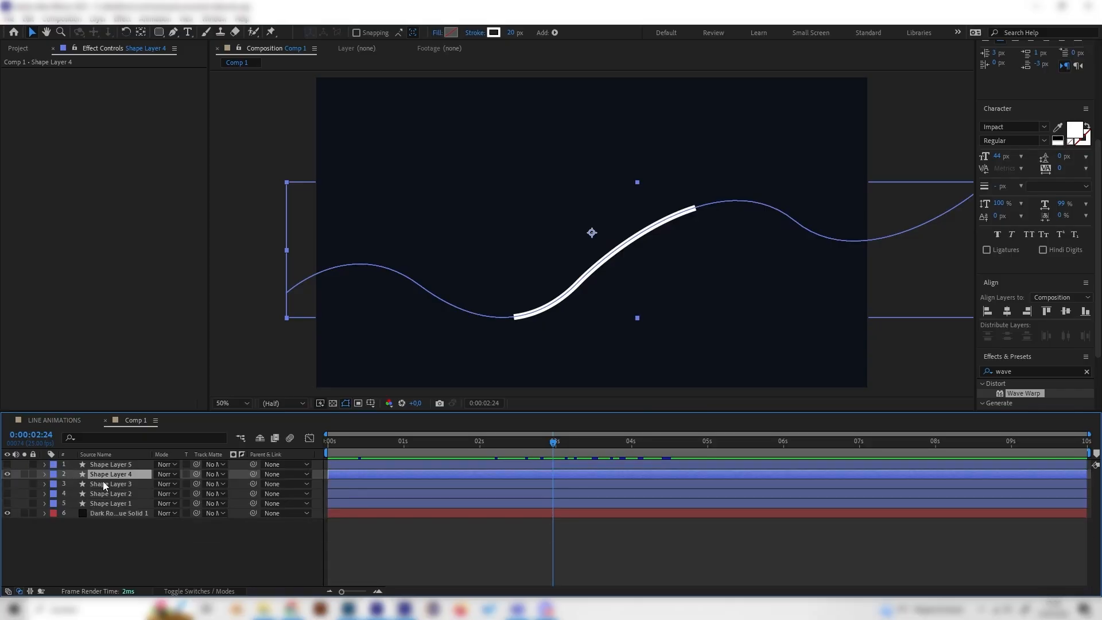
{"action": "left_click", "coordinate": [44, 474]}
{"action": "left_click", "coordinate": [60, 484]}
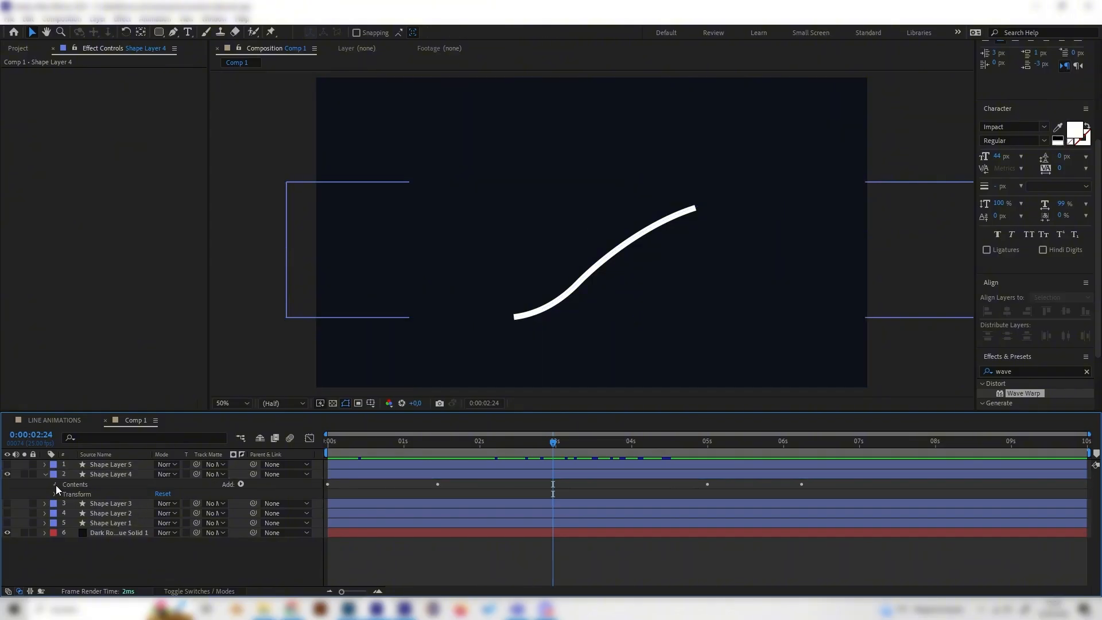
{"action": "left_click", "coordinate": [55, 484]}
{"action": "left_click_drag", "start_coordinate": [393, 445], "coordinate": [501, 449]}
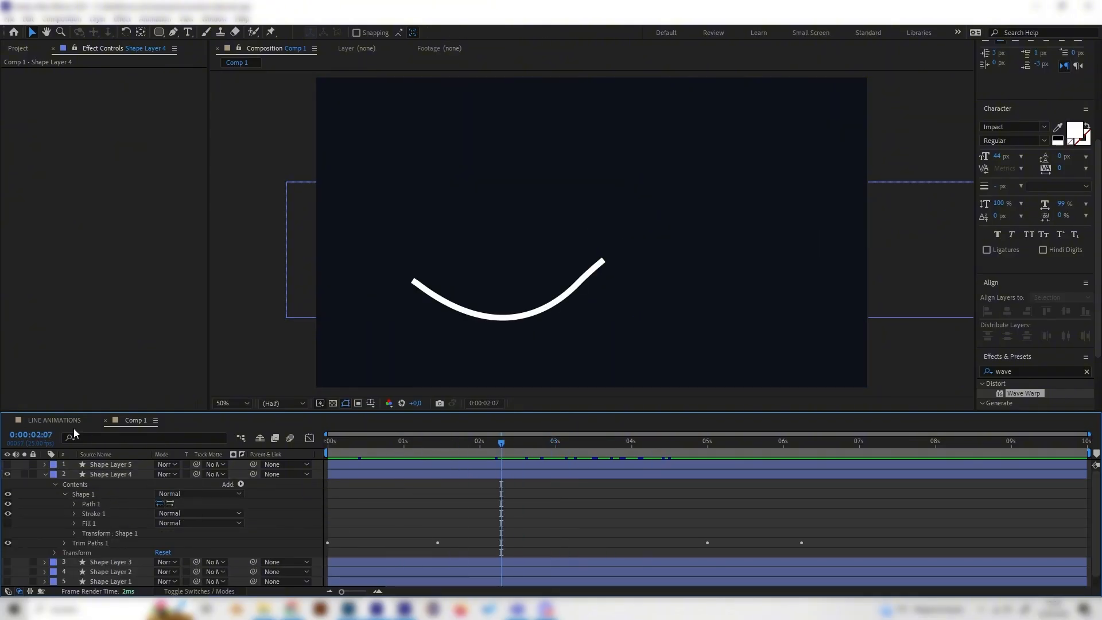
Step: Switch to the LINE ANIMATIONS composition and play it back from the start
{"action": "left_click", "coordinate": [46, 419]}
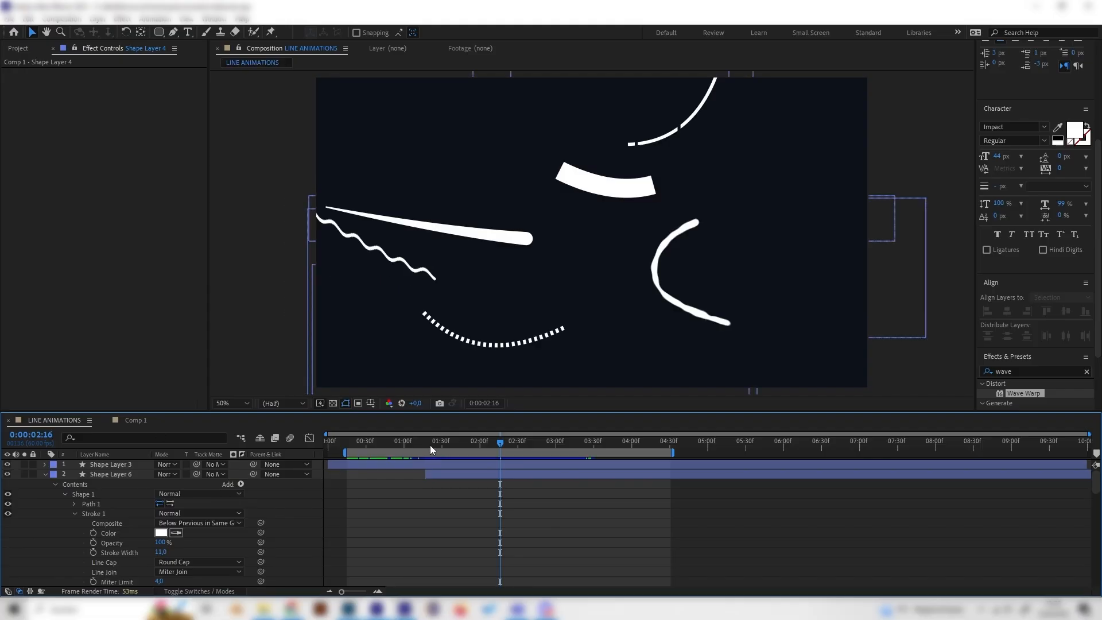
{"action": "left_click_drag", "start_coordinate": [429, 447], "coordinate": [361, 451]}
{"action": "key", "text": "space"}
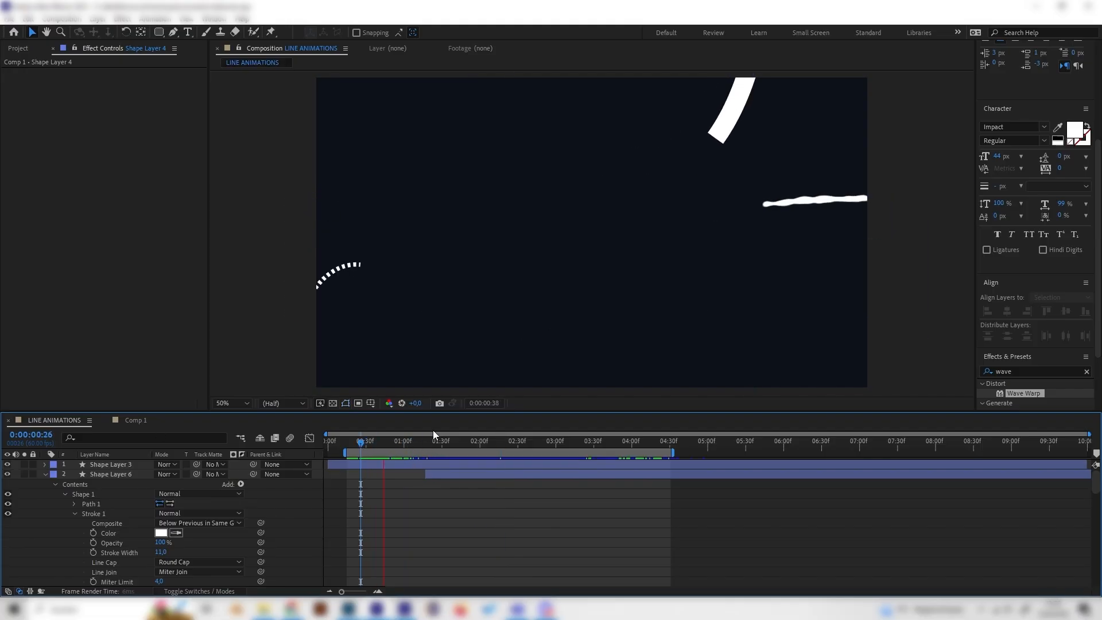